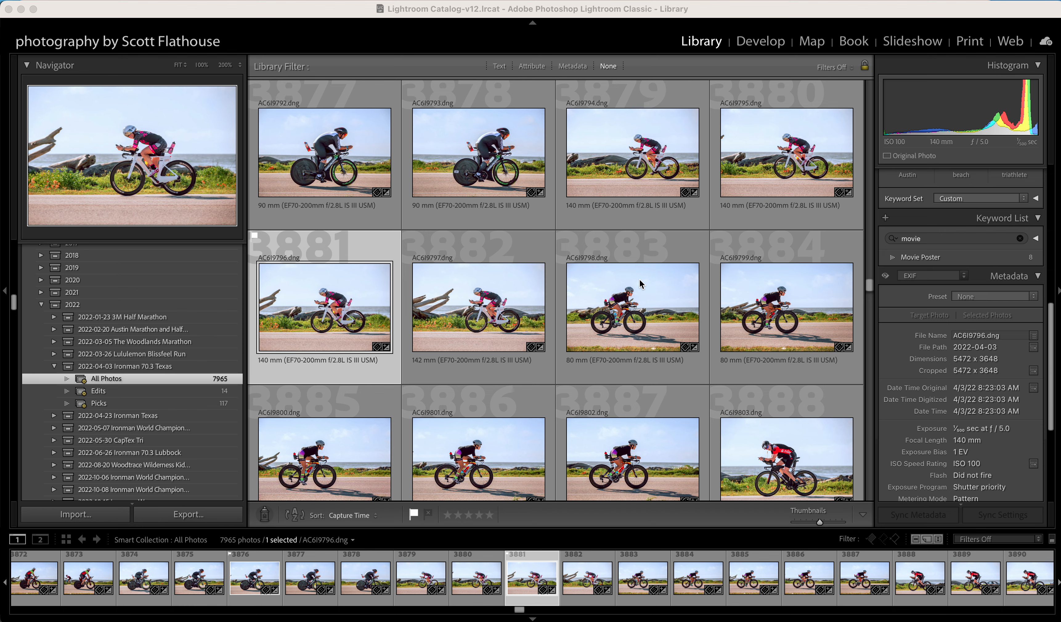
Browse the All Photos thumbnails around AC6I9796.dng to compare the neighbouring cyclist shots
scroll(641, 284, up, 1)
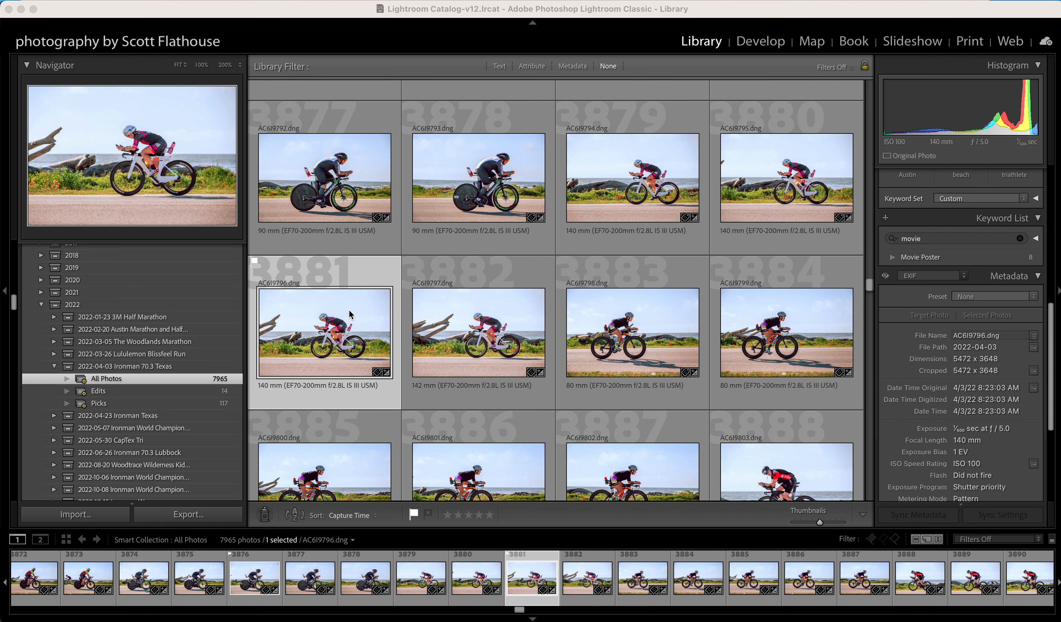
scroll(349, 310, up, 4)
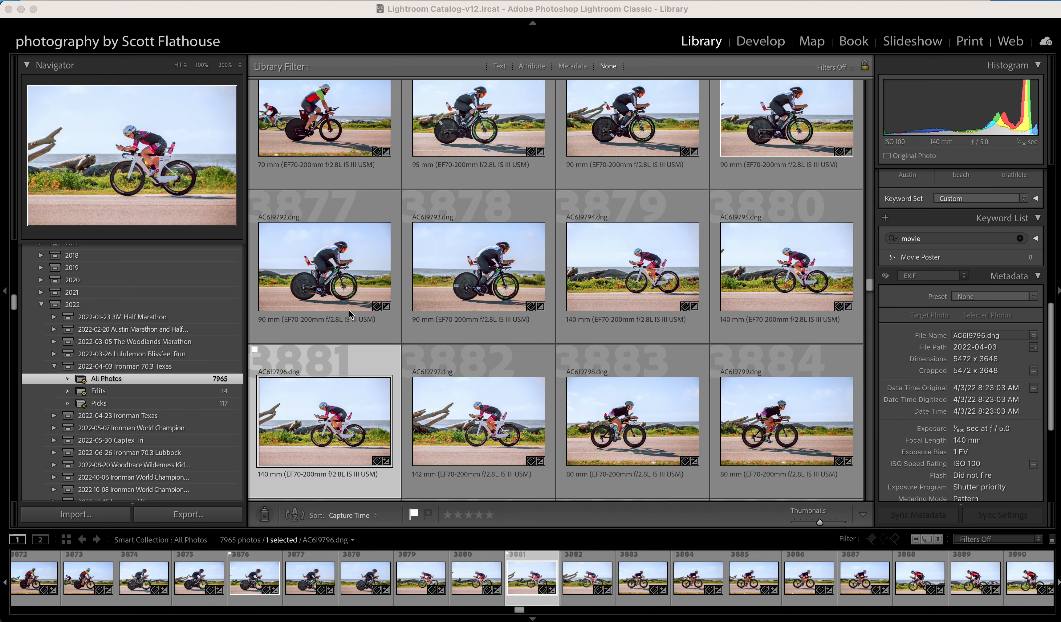
scroll(349, 309, down, 2)
scroll(349, 314, down, 8)
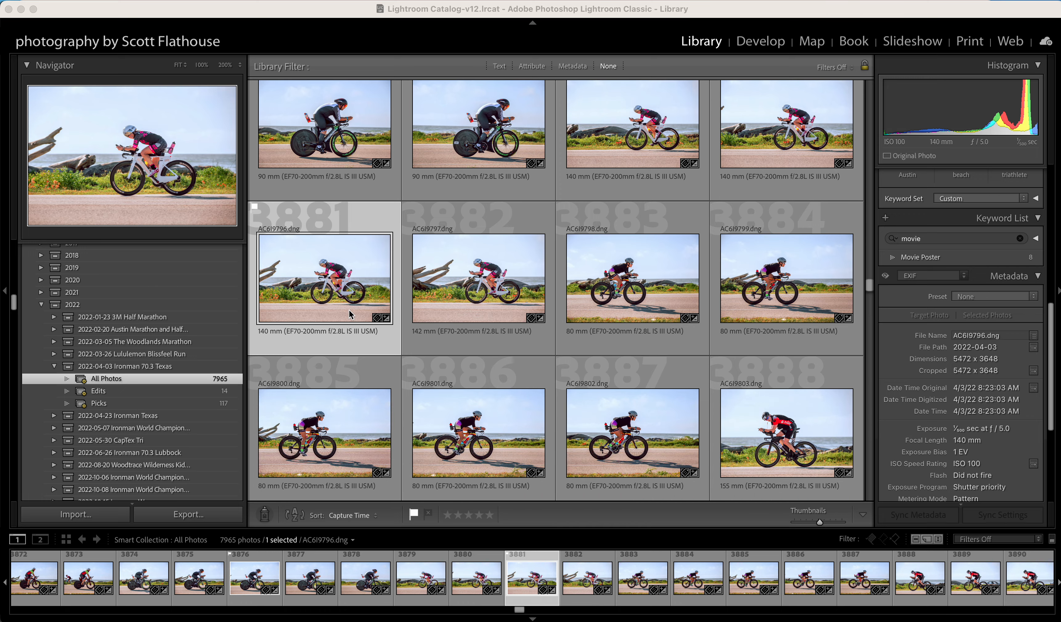
scroll(350, 314, down, 15)
scroll(349, 315, up, 10)
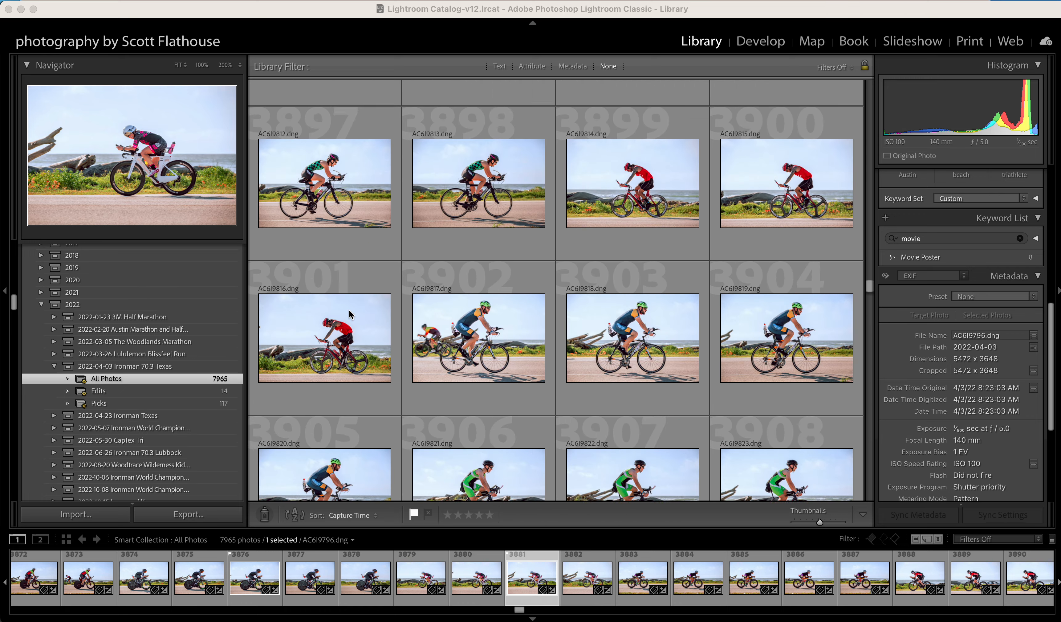
scroll(349, 310, up, 10)
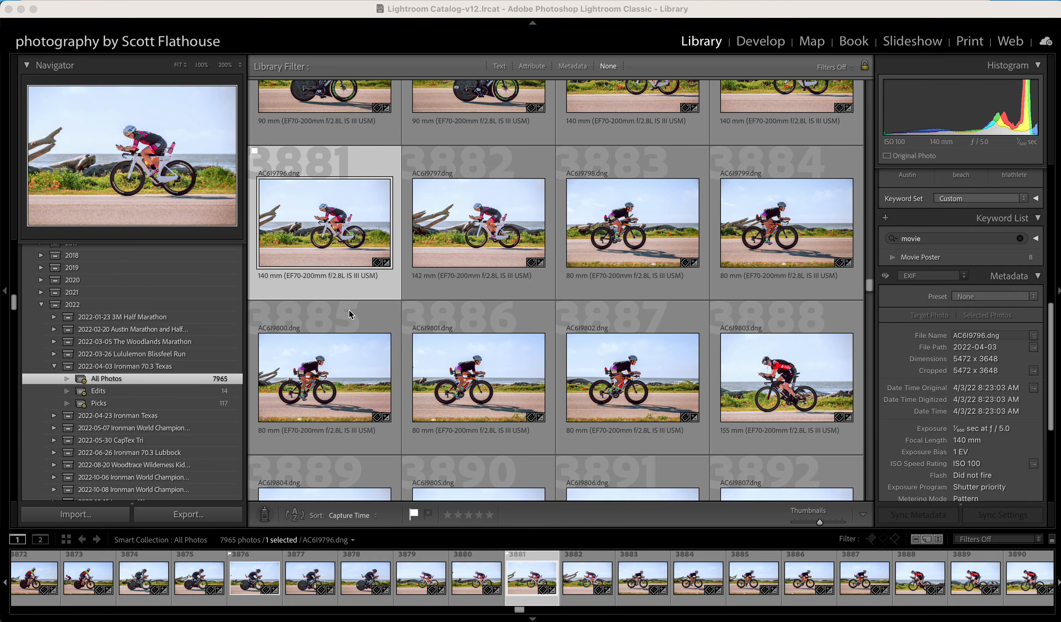
scroll(349, 312, up, 4)
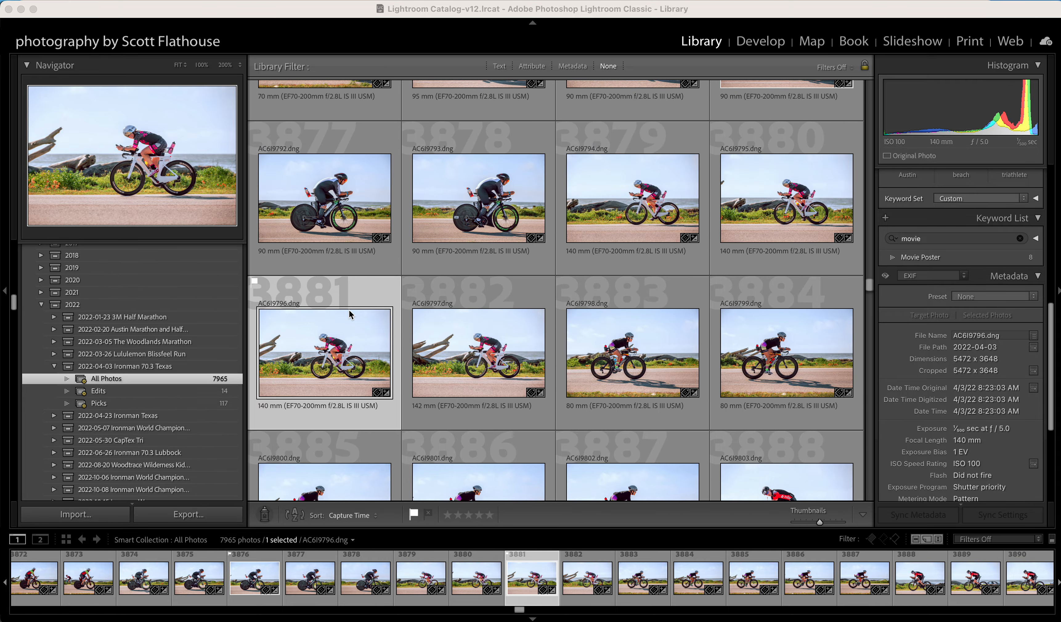
scroll(349, 315, up, 1)
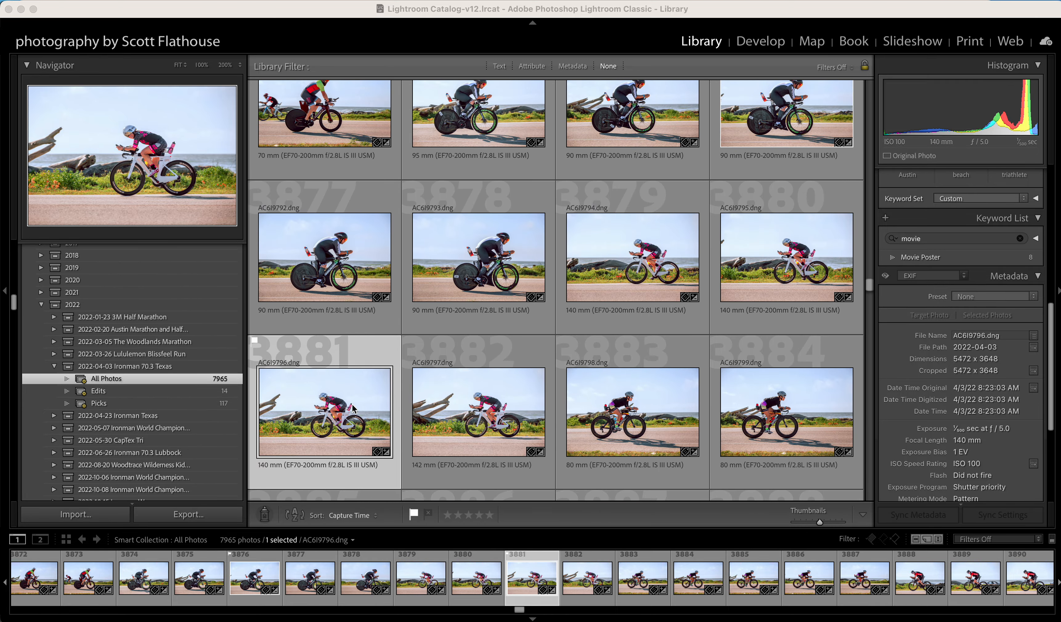
Open AC6I9796.dng and examine the rider's face, arms and bike frame at 200% before returning to the full photo
double_click(346, 418)
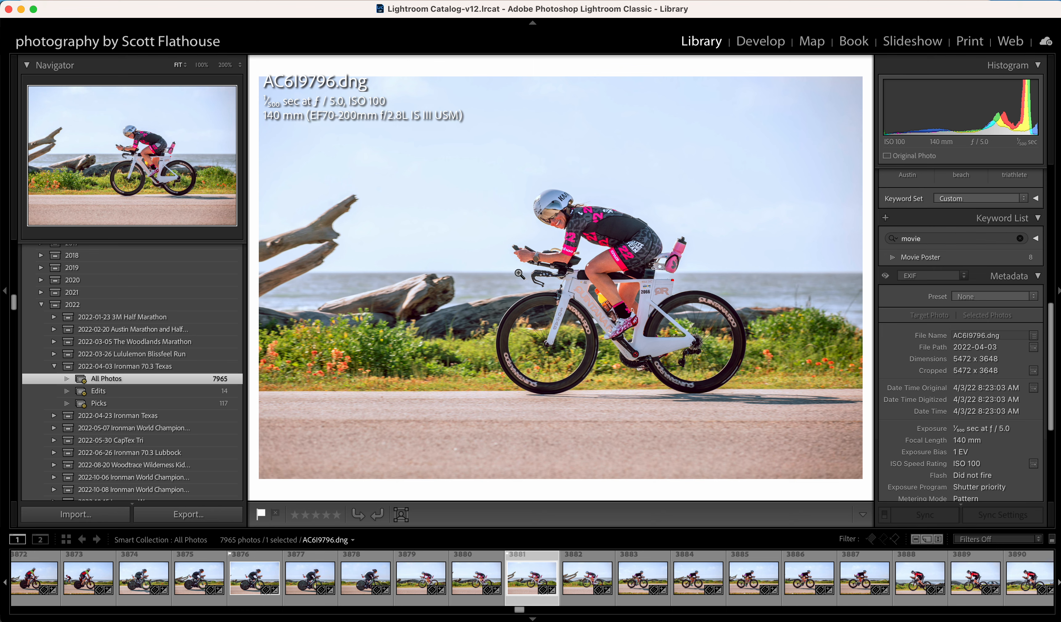
click(536, 256)
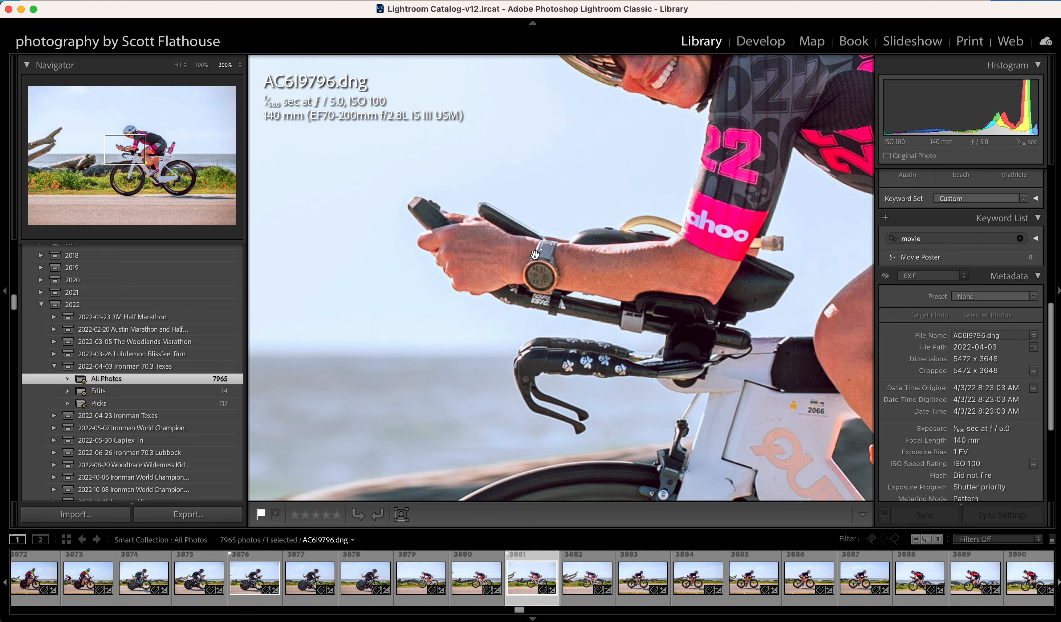
scroll(601, 239, up, 5)
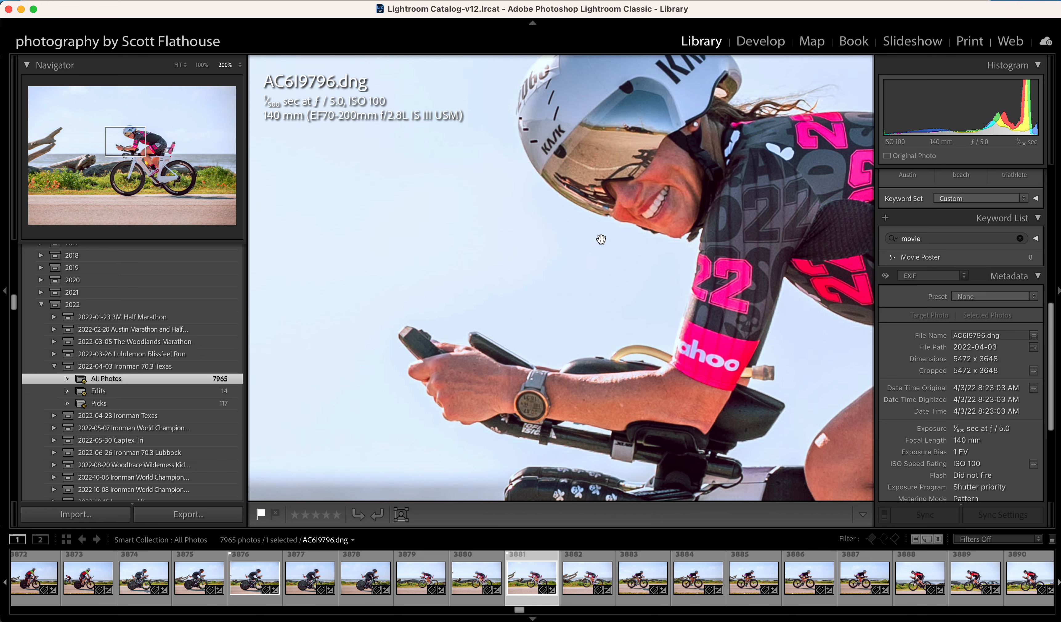
scroll(601, 239, down, 5)
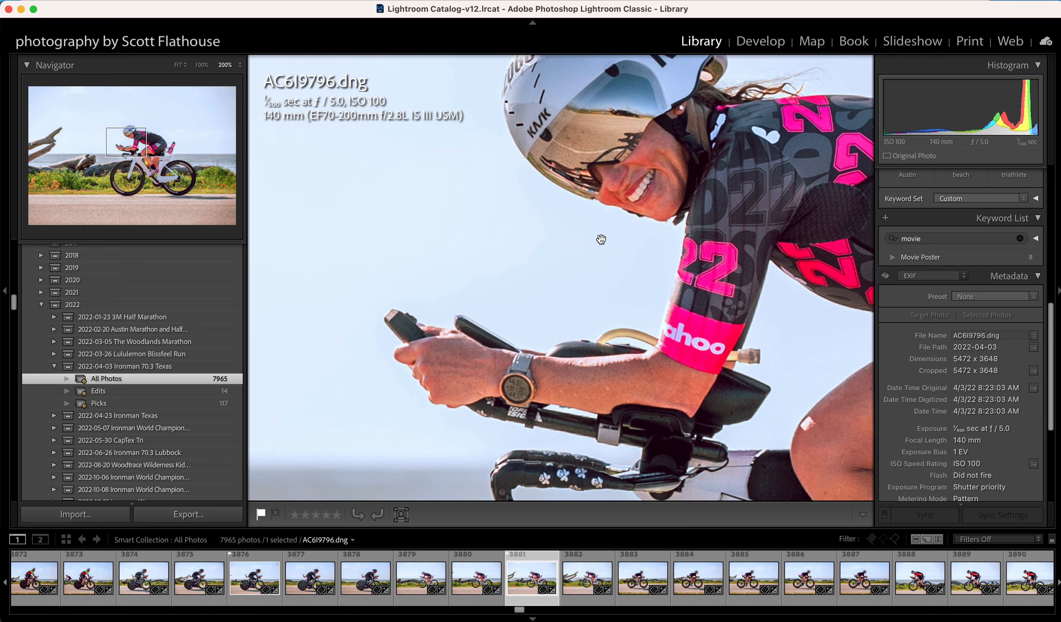
scroll(601, 239, down, 3)
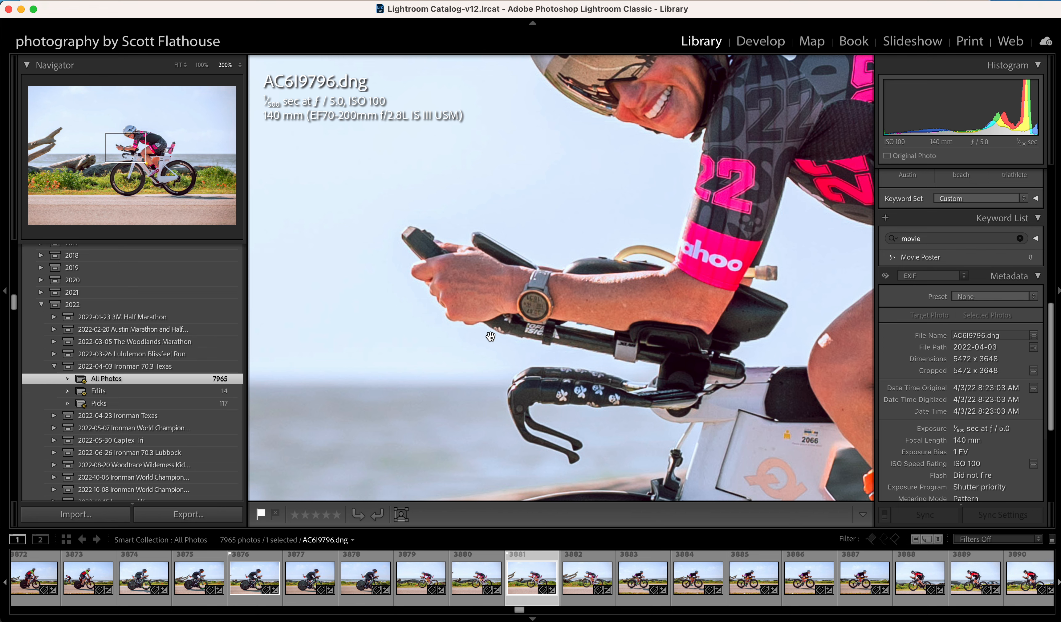
scroll(612, 363, down, 10)
scroll(612, 363, right, 10)
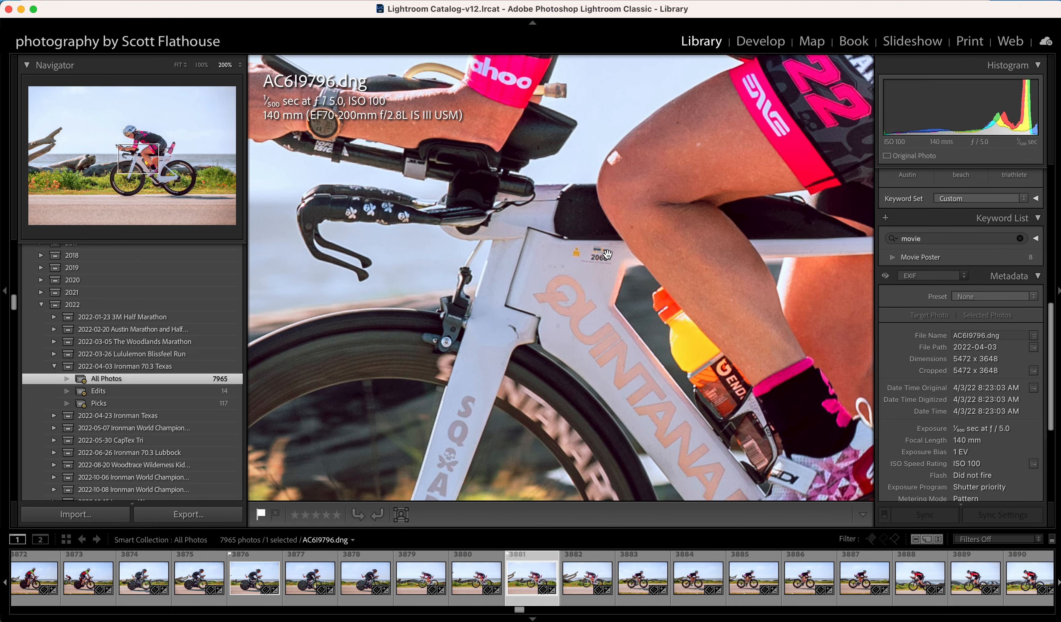
scroll(569, 337, up, 5)
scroll(570, 338, left, 3)
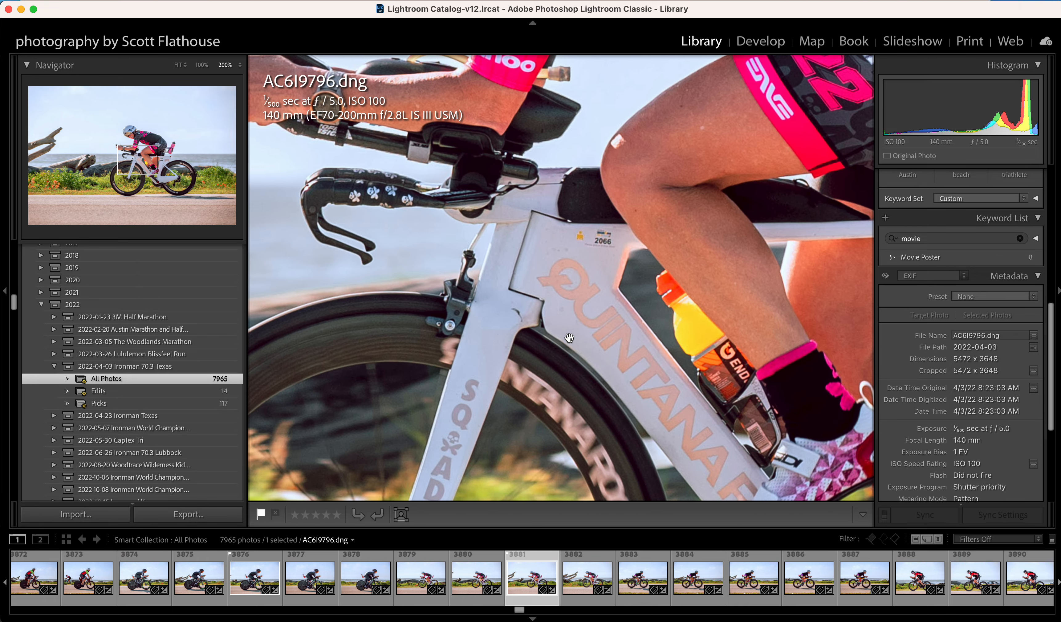
scroll(569, 338, up, 15)
scroll(570, 338, left, 8)
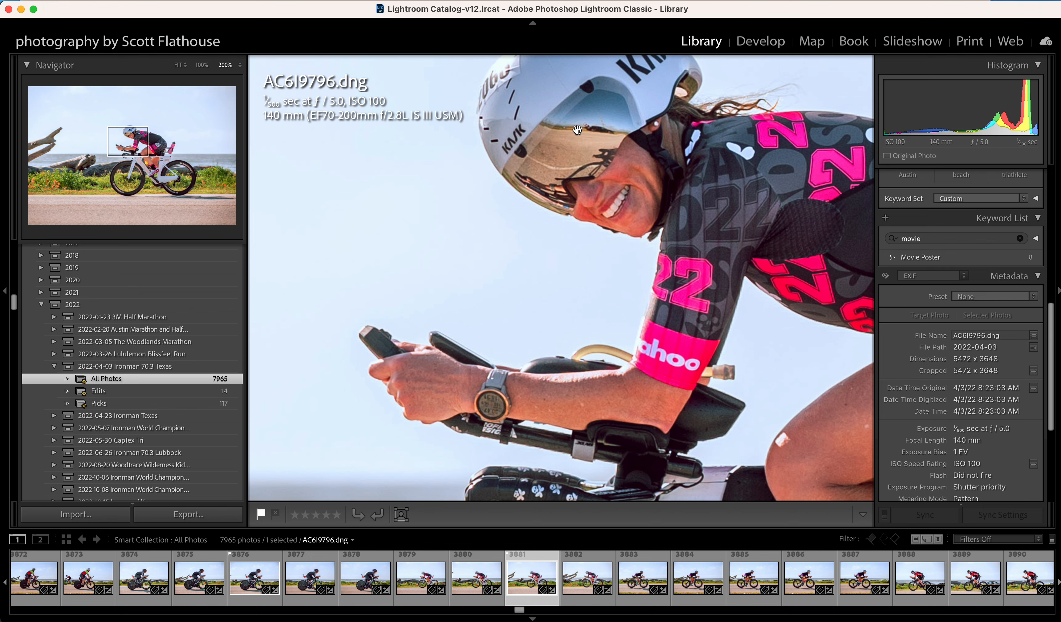
click(590, 176)
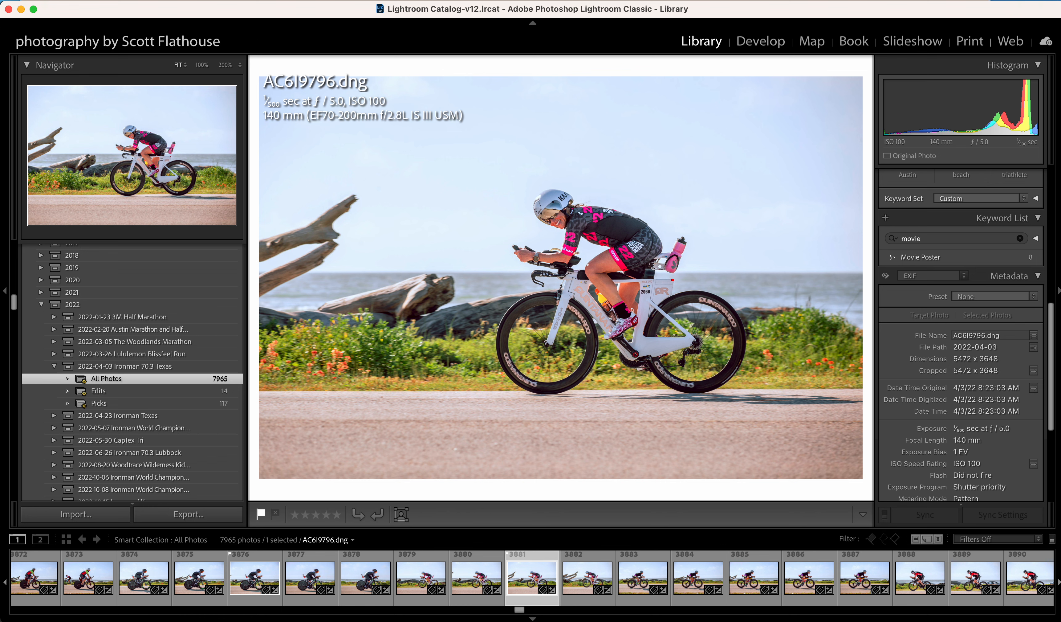
Create a virtual copy of AC6I9796.dng and reset all of the copy's develop settings
click(227, 0)
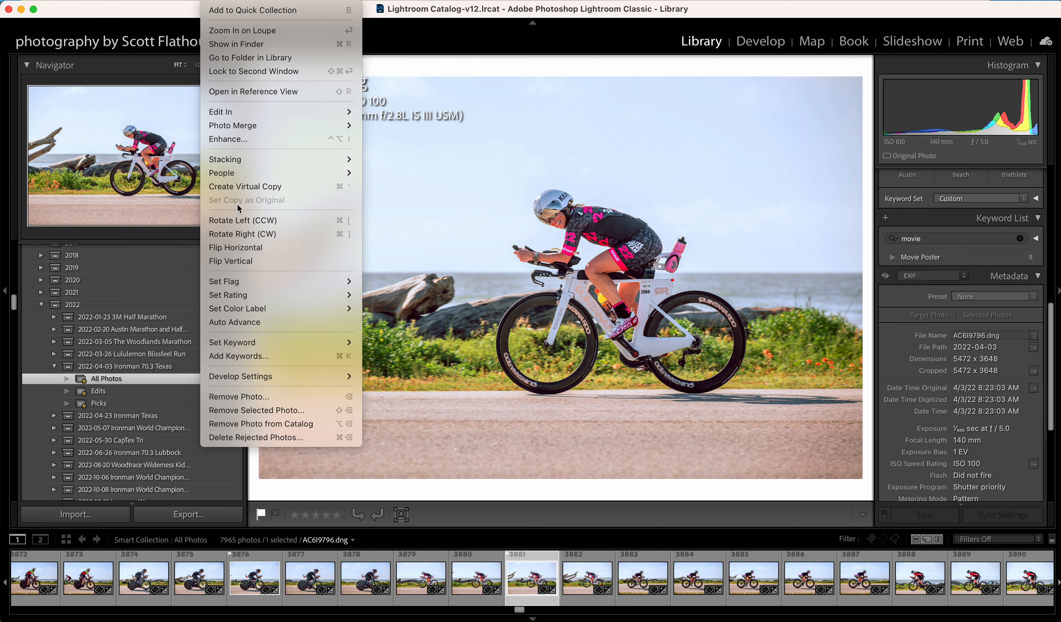
click(260, 187)
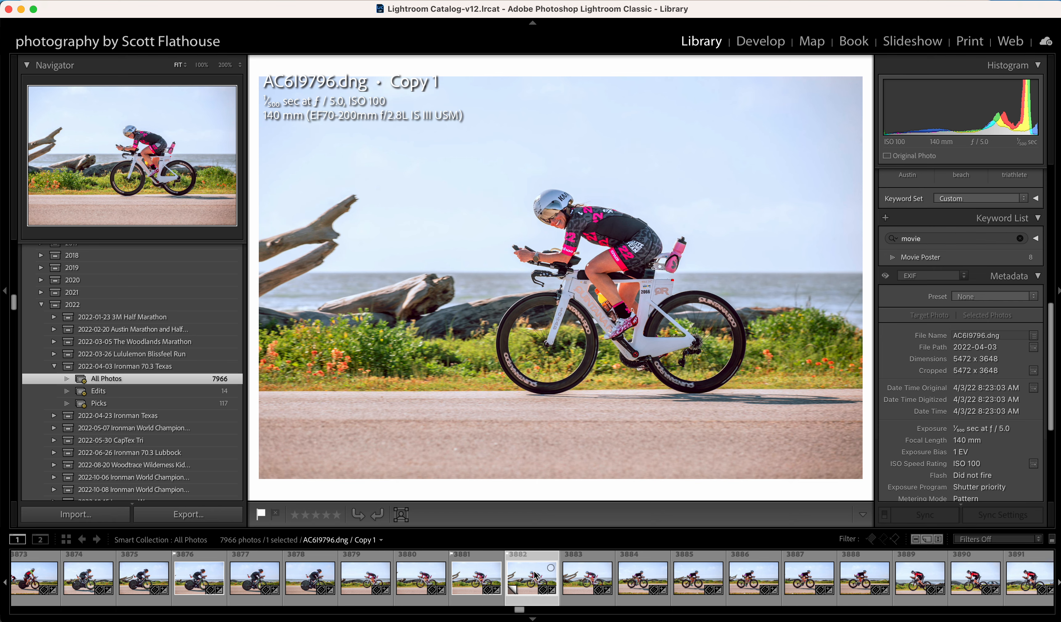
click(762, 46)
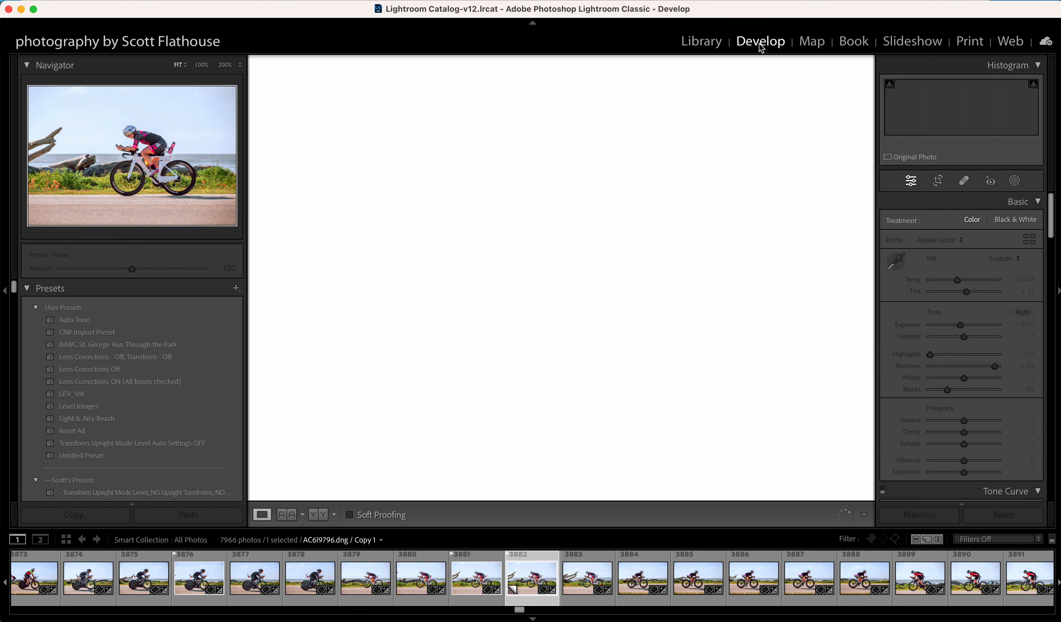
click(1008, 516)
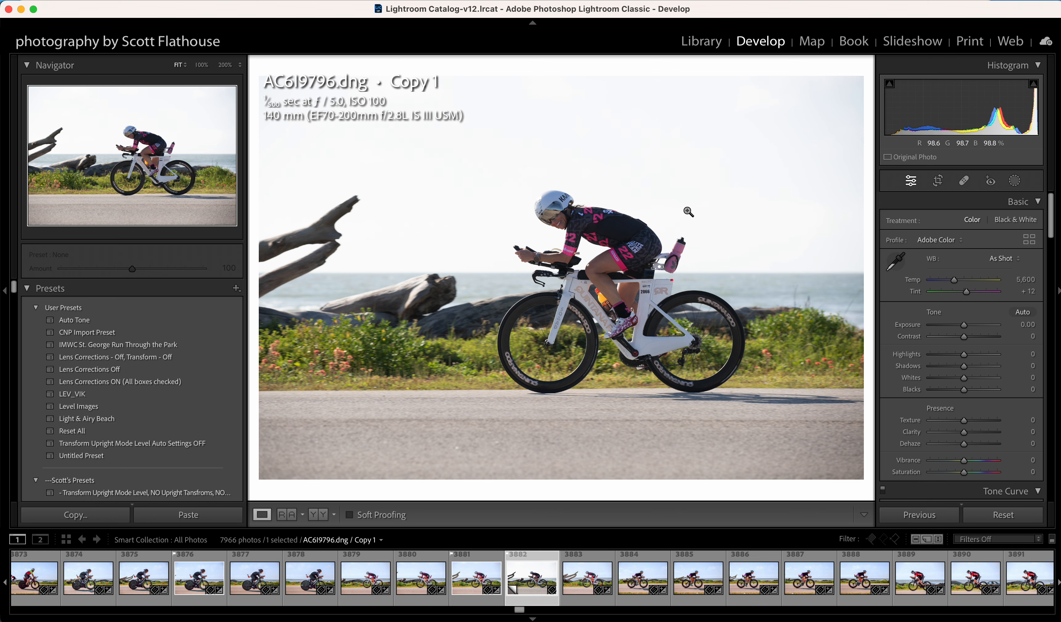
Make another virtual copy from the reset photo and straighten it along the sea horizon, to an angle of 0.04
click(221, 1)
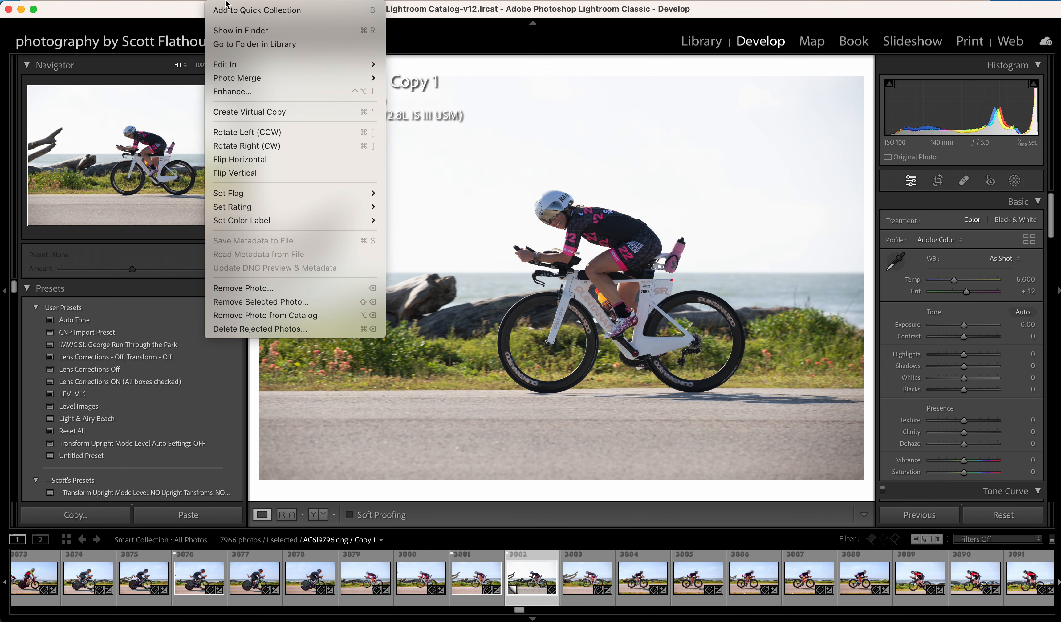
click(274, 113)
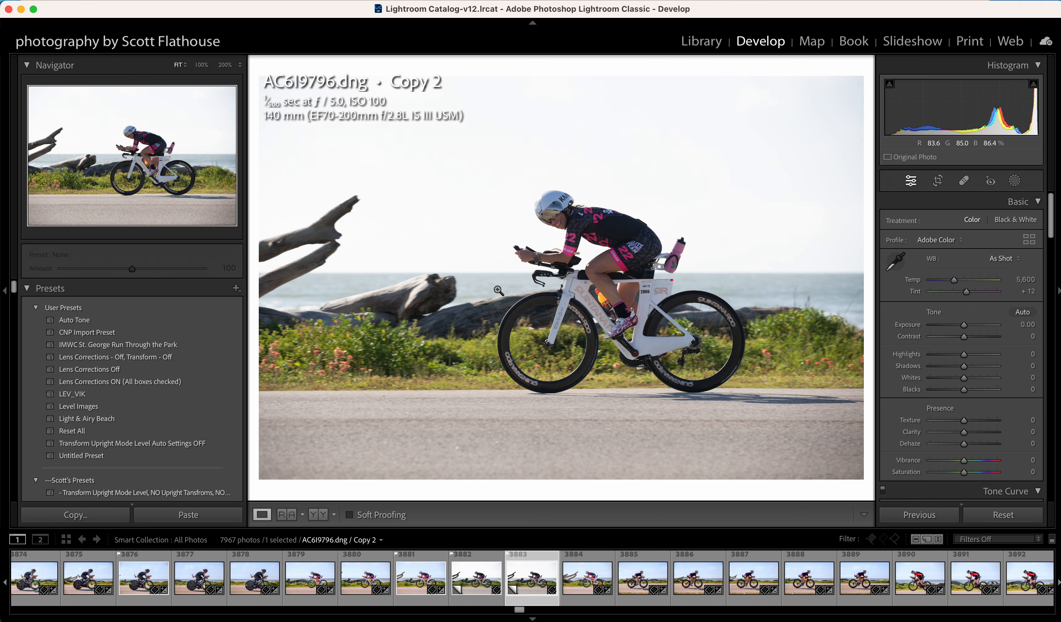
key(r)
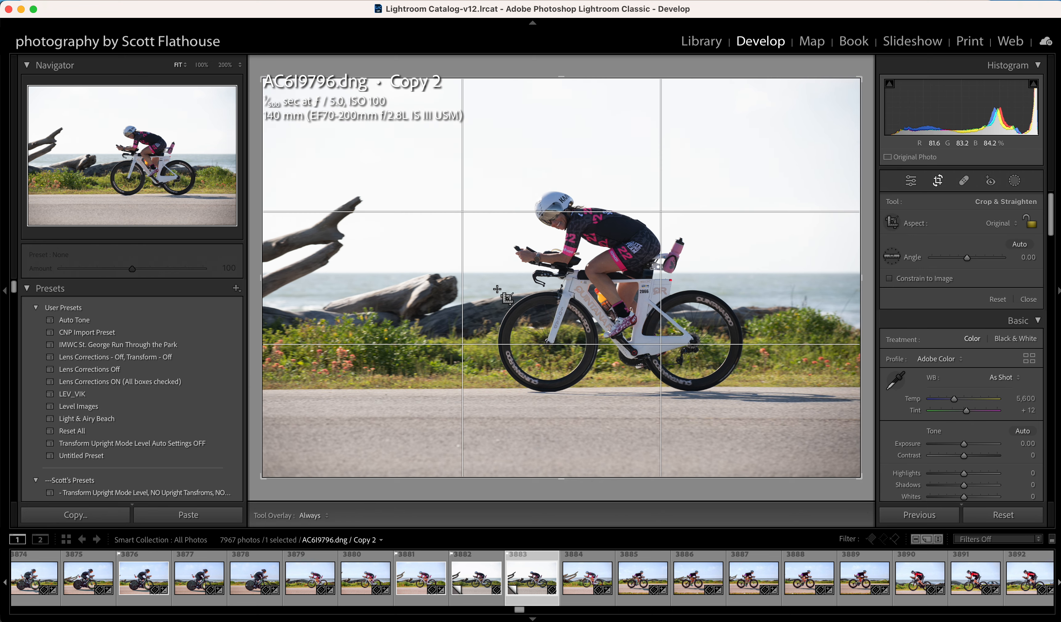
click(893, 258)
drag(339, 272, 821, 273)
drag(821, 272, 821, 273)
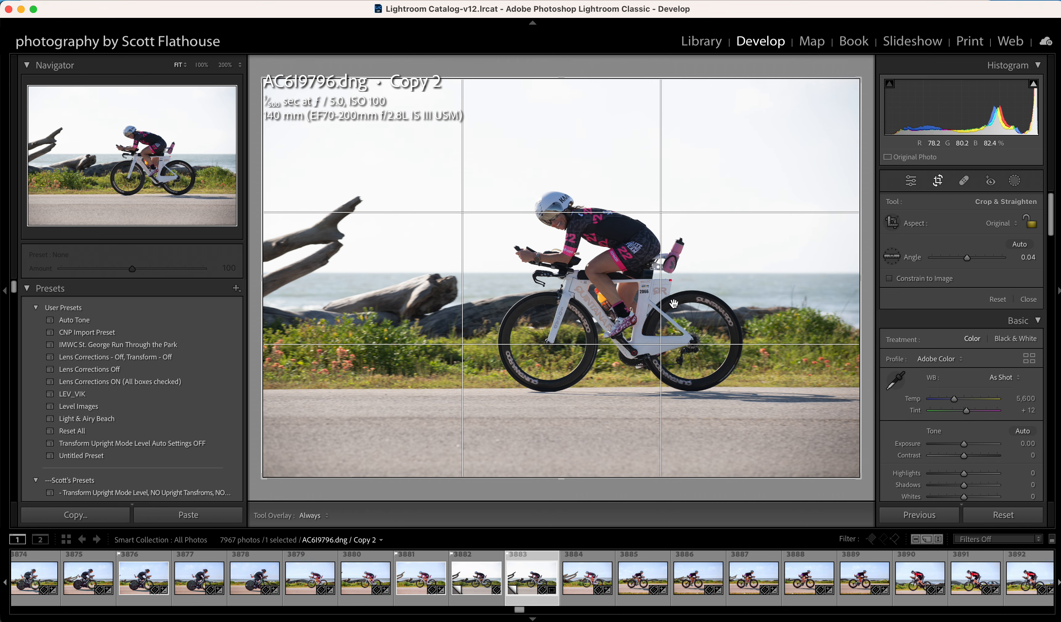
key(r)
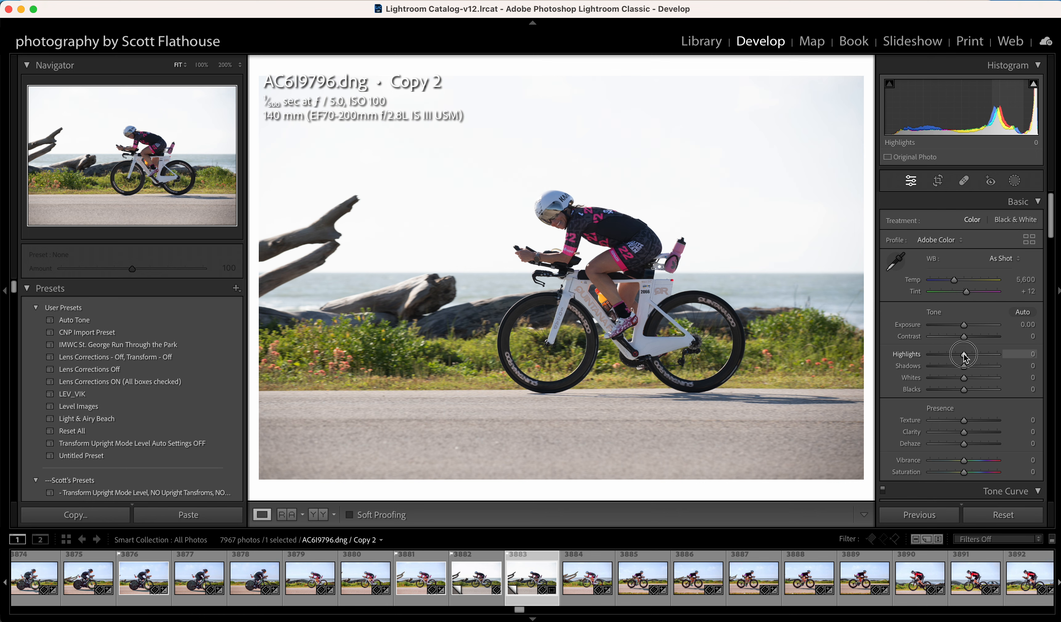
Set the tone to Highlights −100, Shadows +70, Blacks −63, Whites +15 and Contrast +8
drag(964, 353, 988, 369)
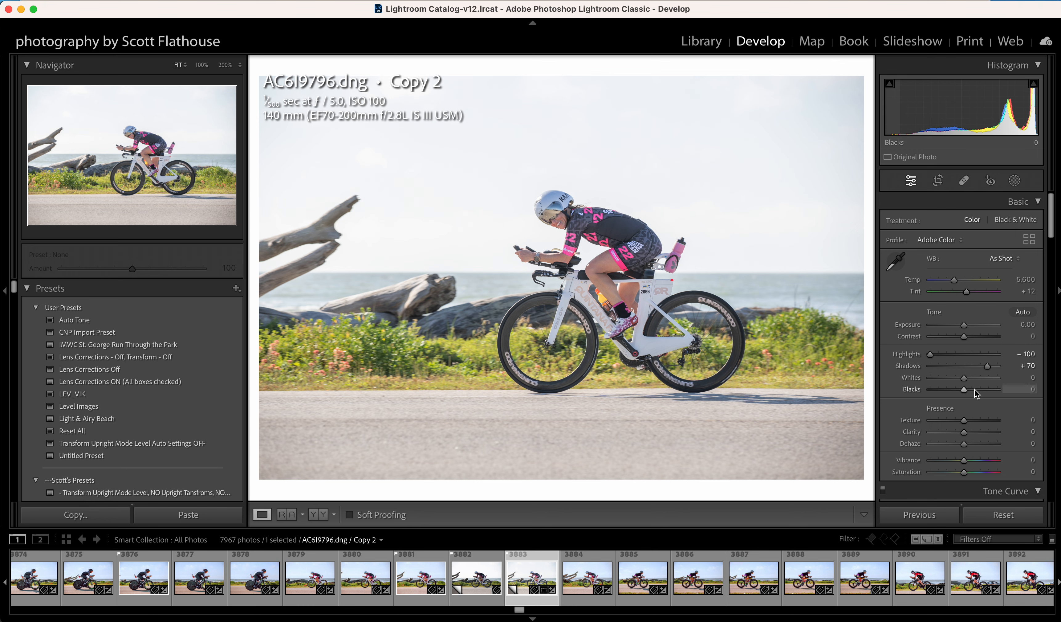
click(964, 389)
drag(964, 389, 944, 394)
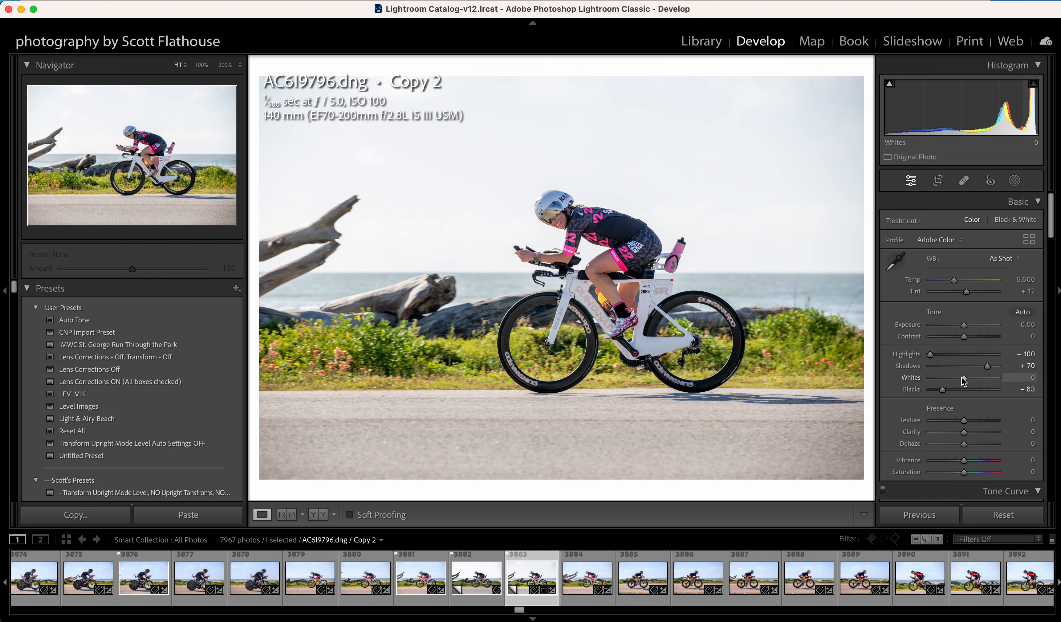
drag(963, 379, 974, 384)
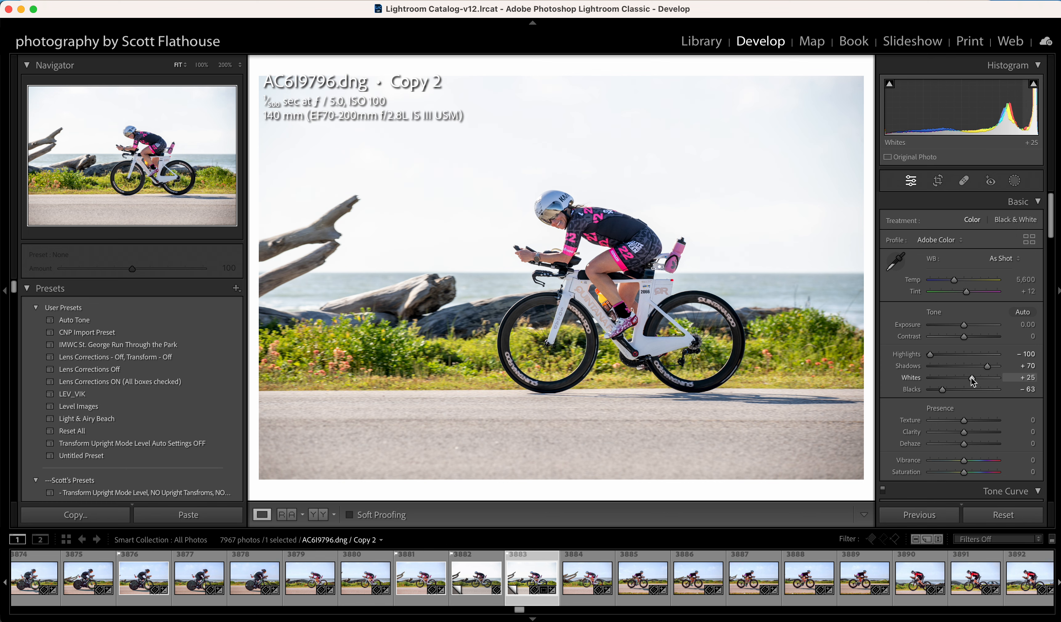
drag(971, 376, 967, 377)
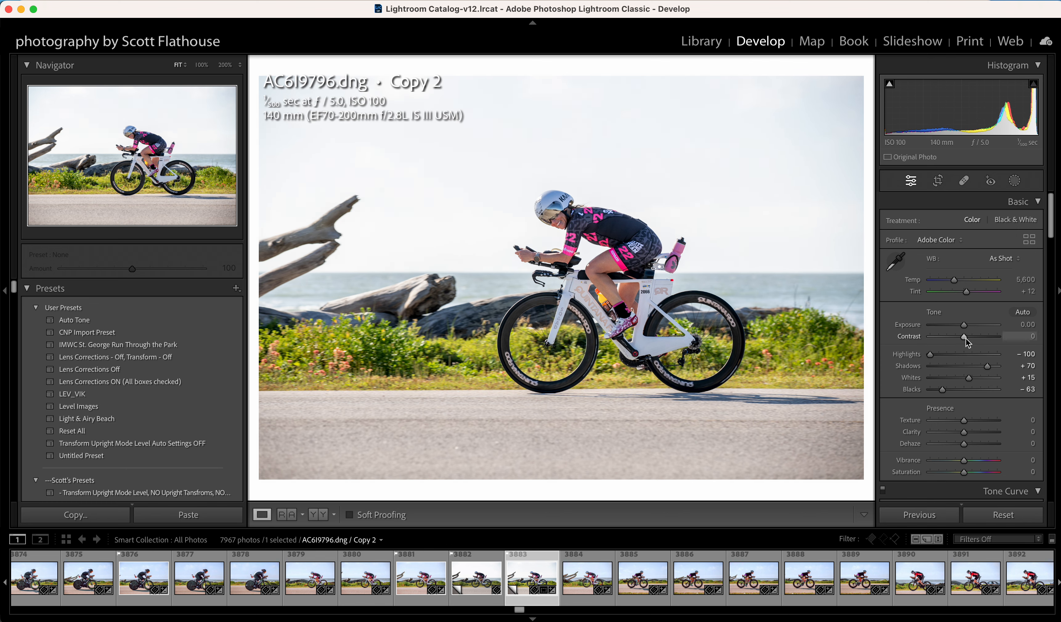
drag(966, 337, 969, 342)
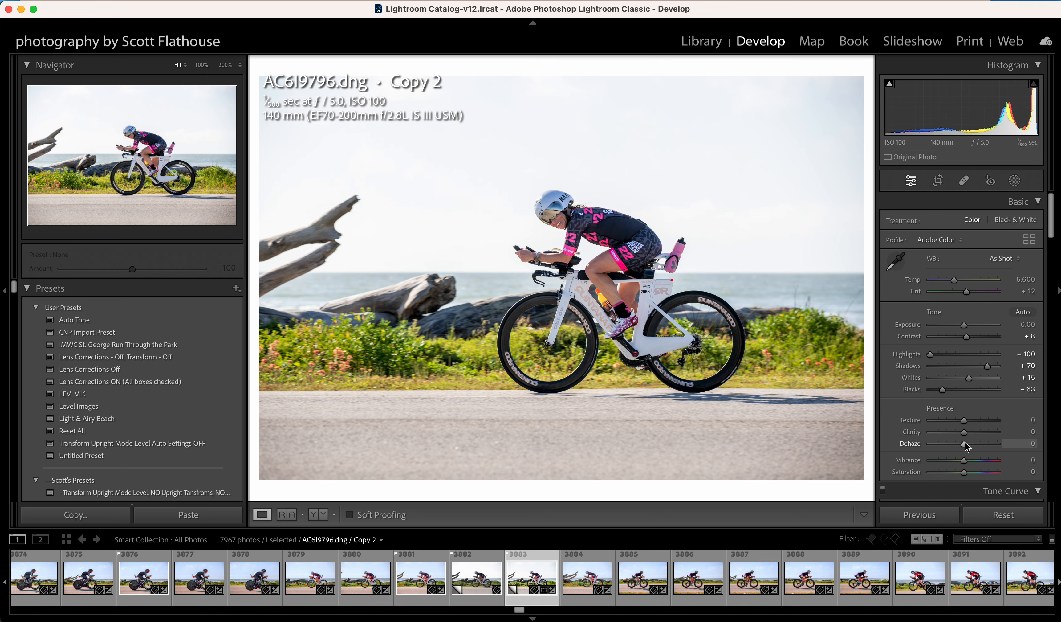
Strengthen the photo's Dehaze to +88 and raise Shadows to +100
drag(966, 443, 982, 448)
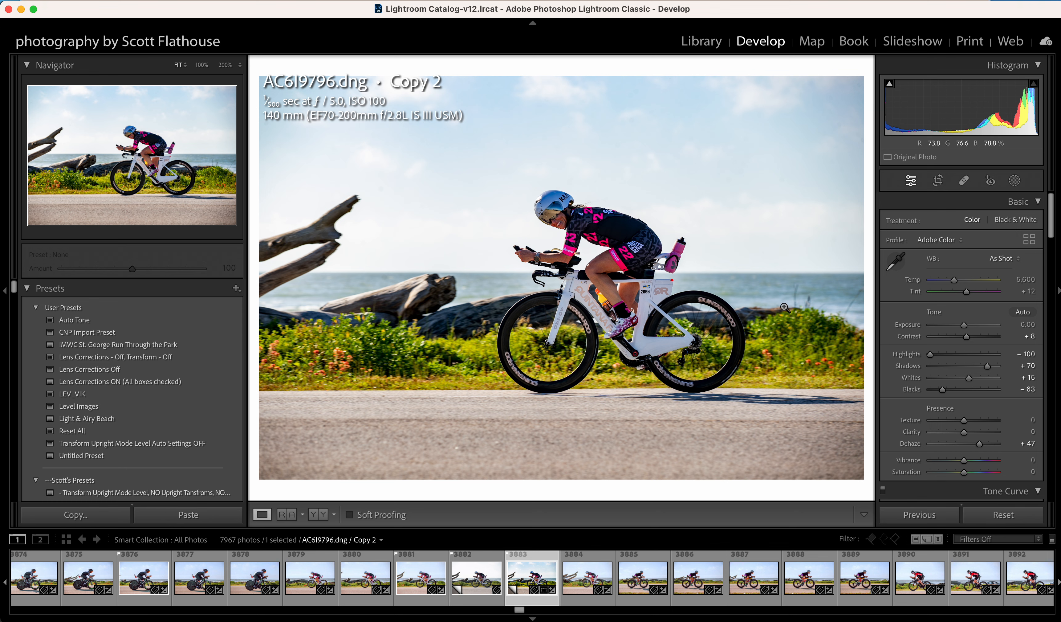
drag(988, 366, 1007, 368)
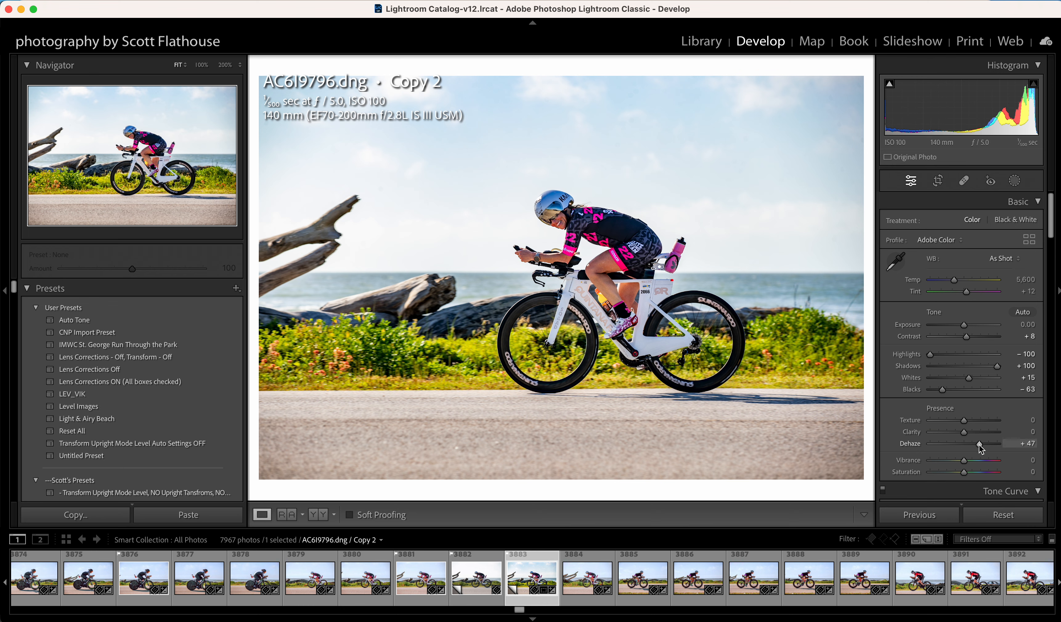
drag(980, 447, 994, 448)
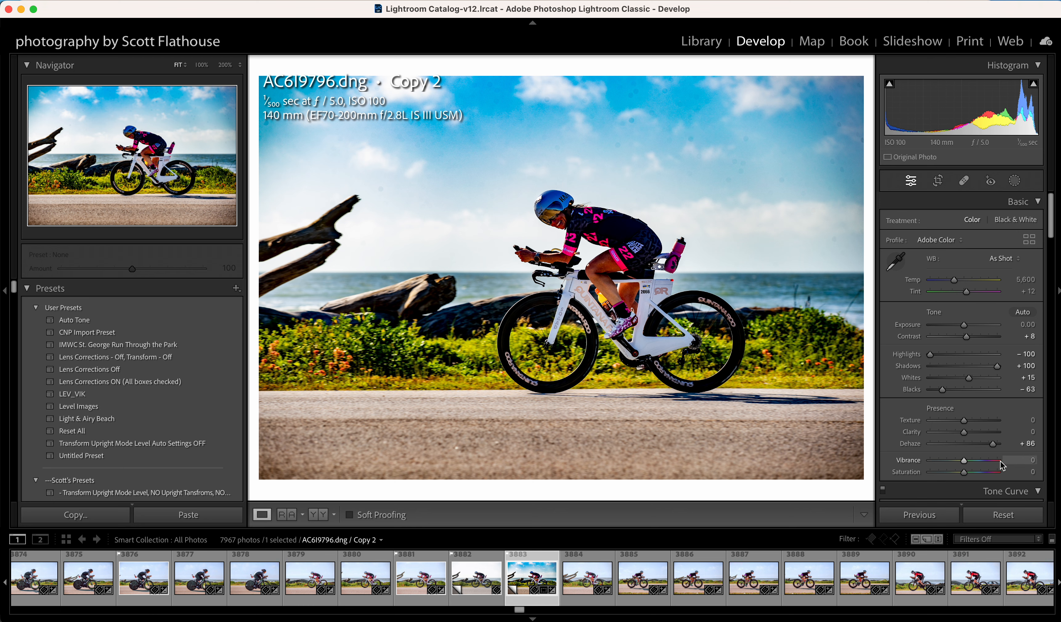
mouse_move(992, 444)
mouse_down()
mouse_move(982, 444)
mouse_move(993, 445)
mouse_up()
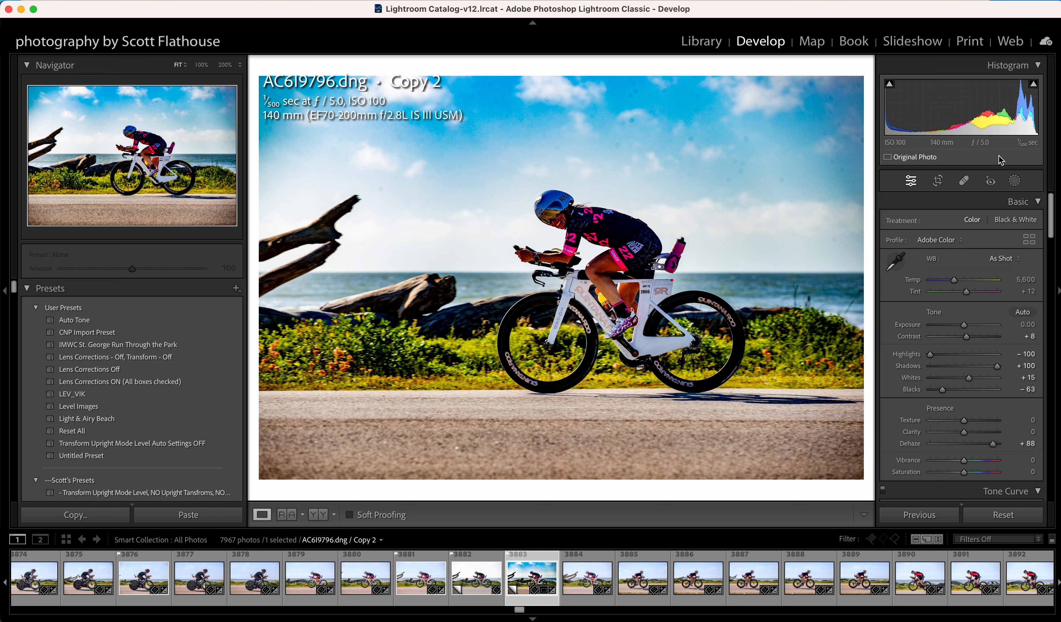
Start the Heal tool with spot visualization on and remove the two dust spots in the sky above the driftwood
click(965, 181)
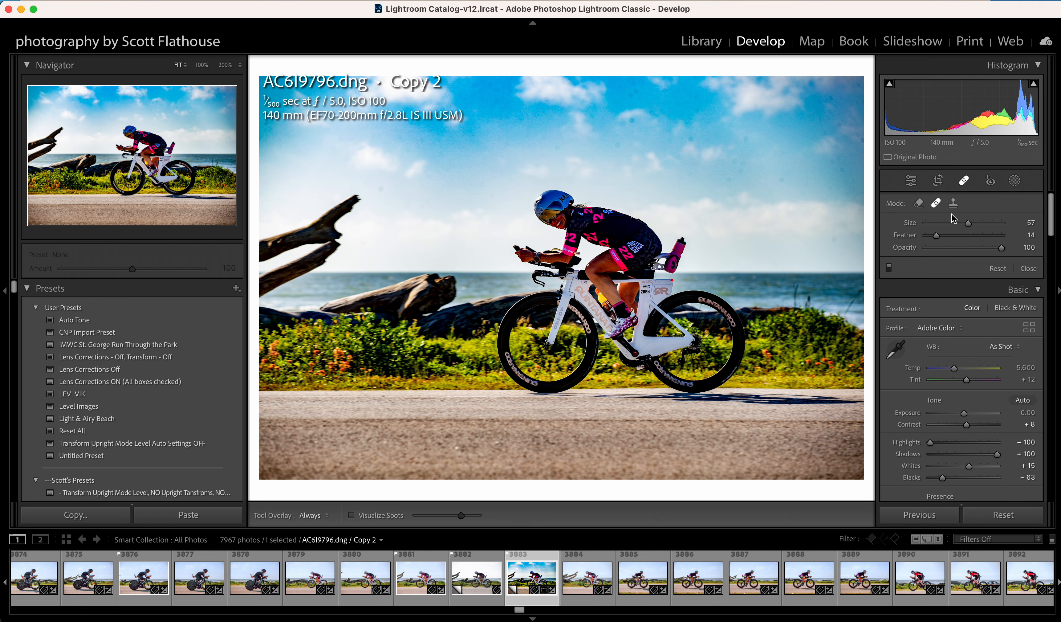
click(351, 516)
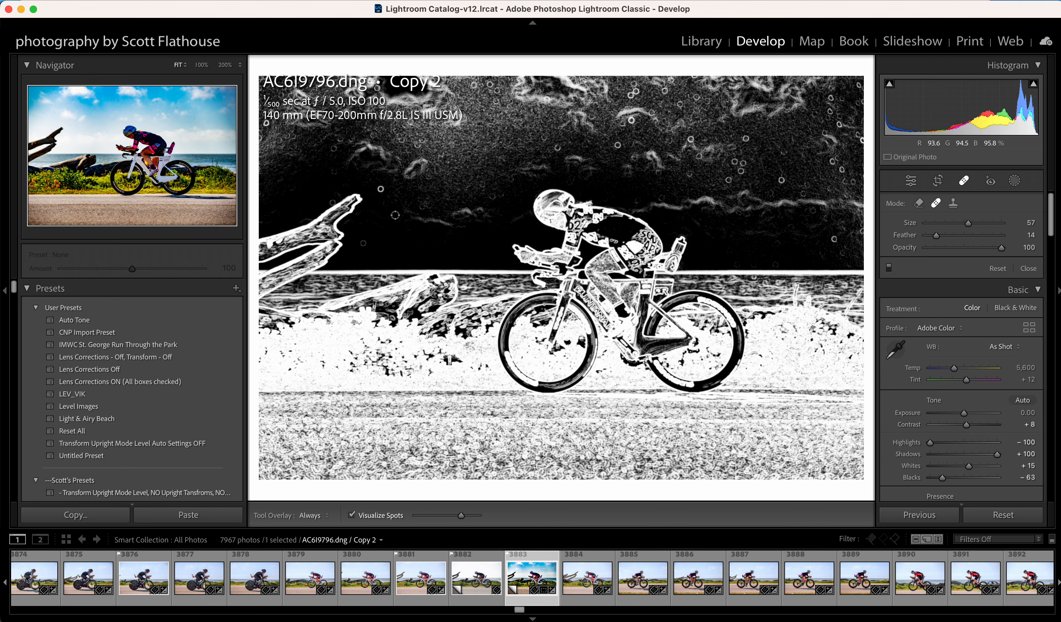
click(332, 149)
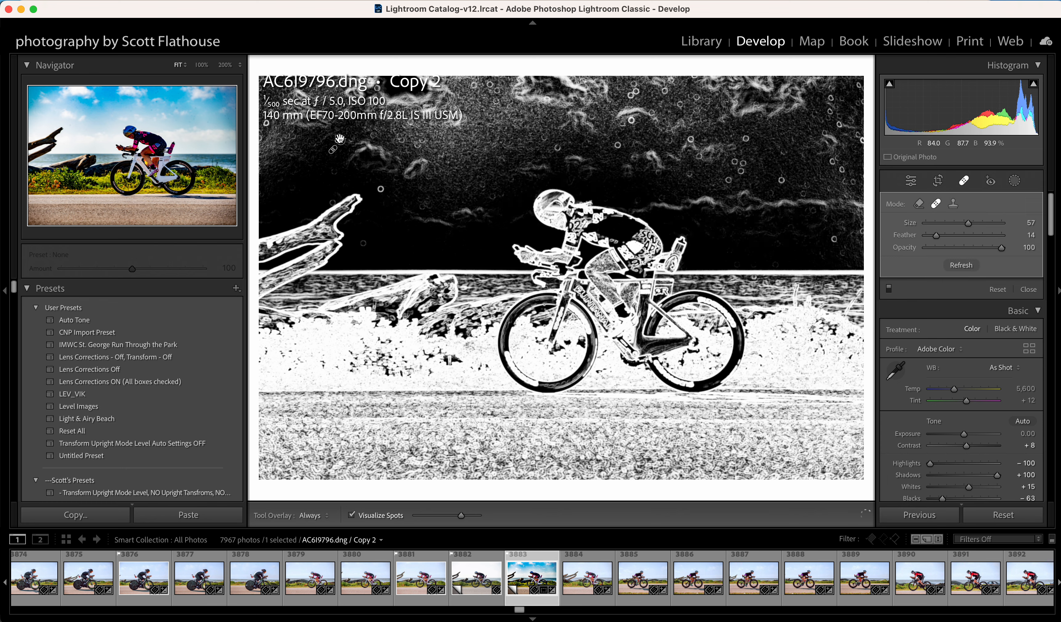
click(381, 188)
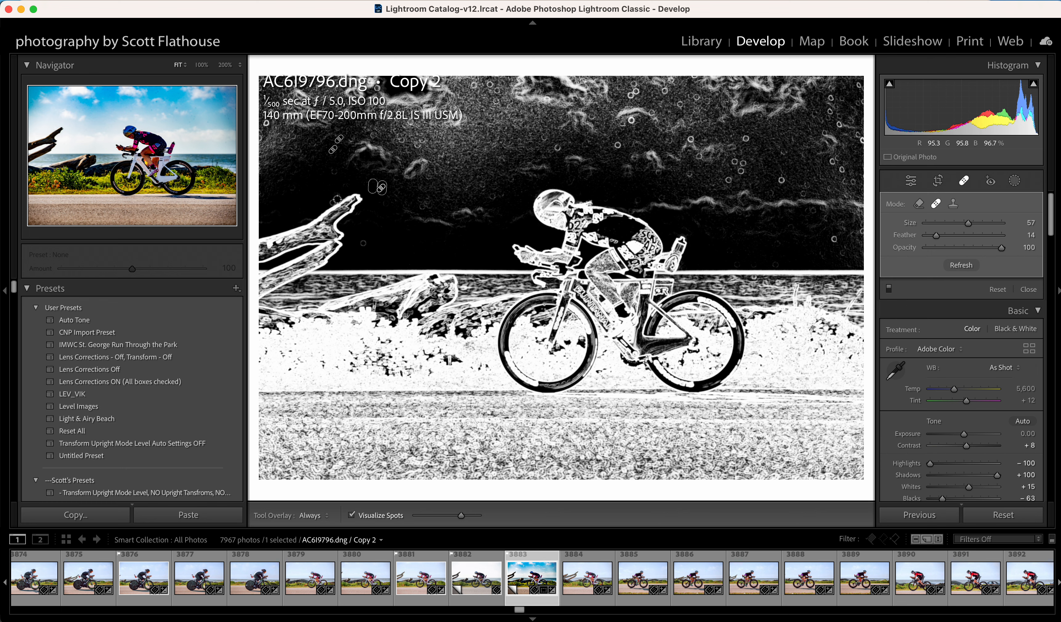
Heal the two spots beside the driftwood branch and move the upper one's sampling source to clear sky on its left
click(331, 201)
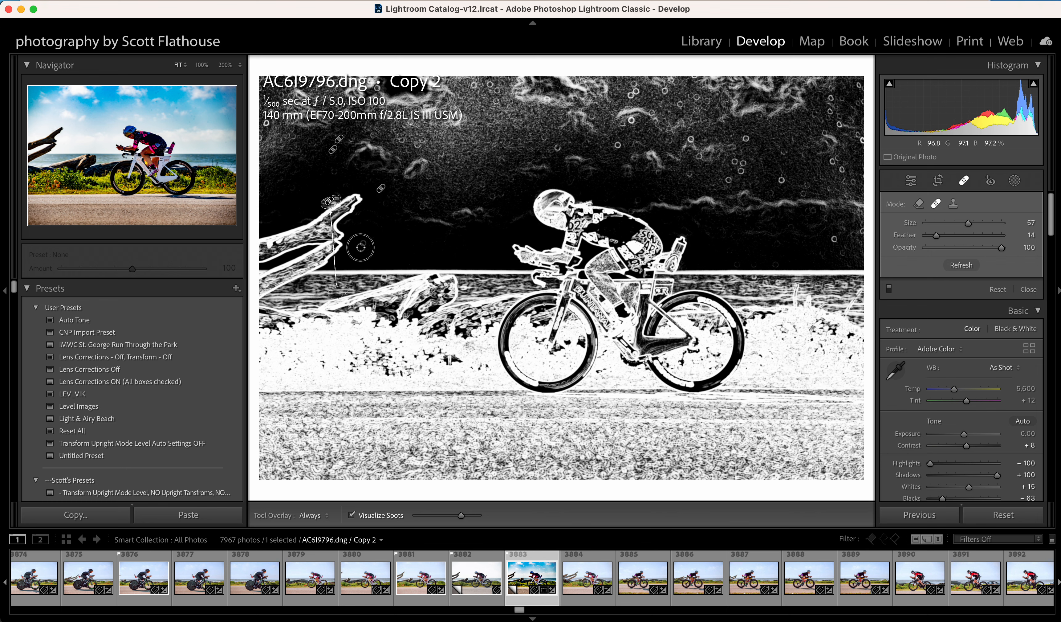
click(363, 246)
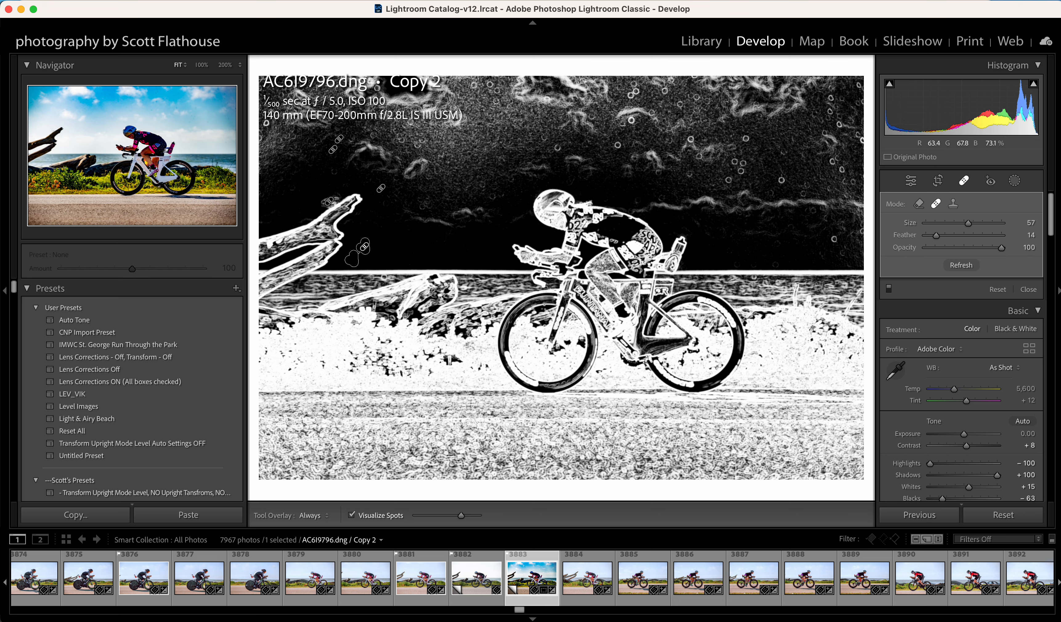
click(331, 201)
drag(337, 291, 308, 190)
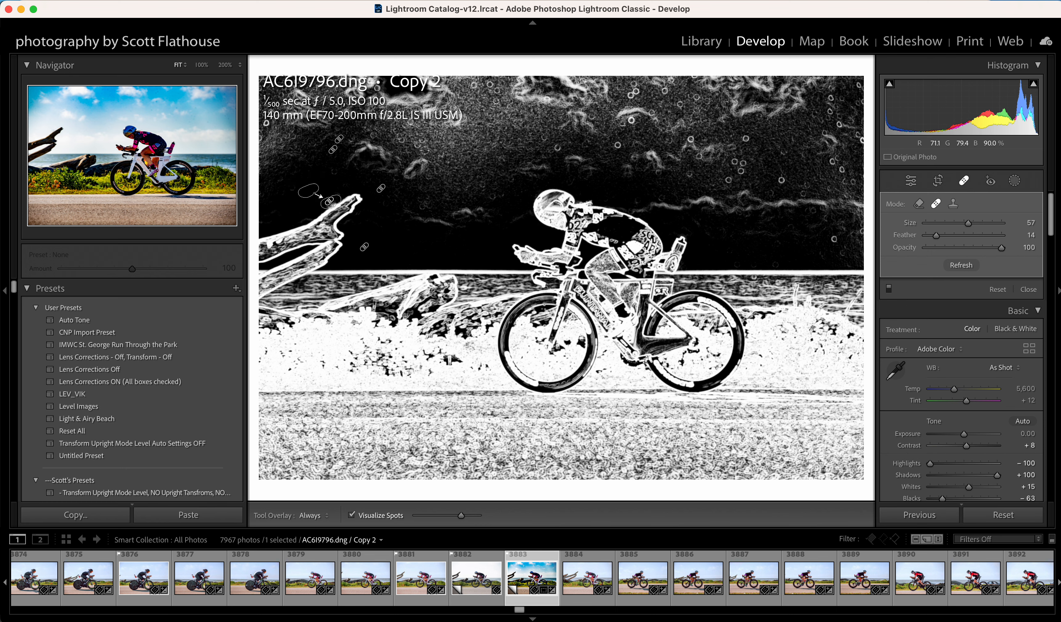
Heal the dust spots in the sky between the driftwood and the cyclist's helmet, including those near the photo's top edge
click(415, 145)
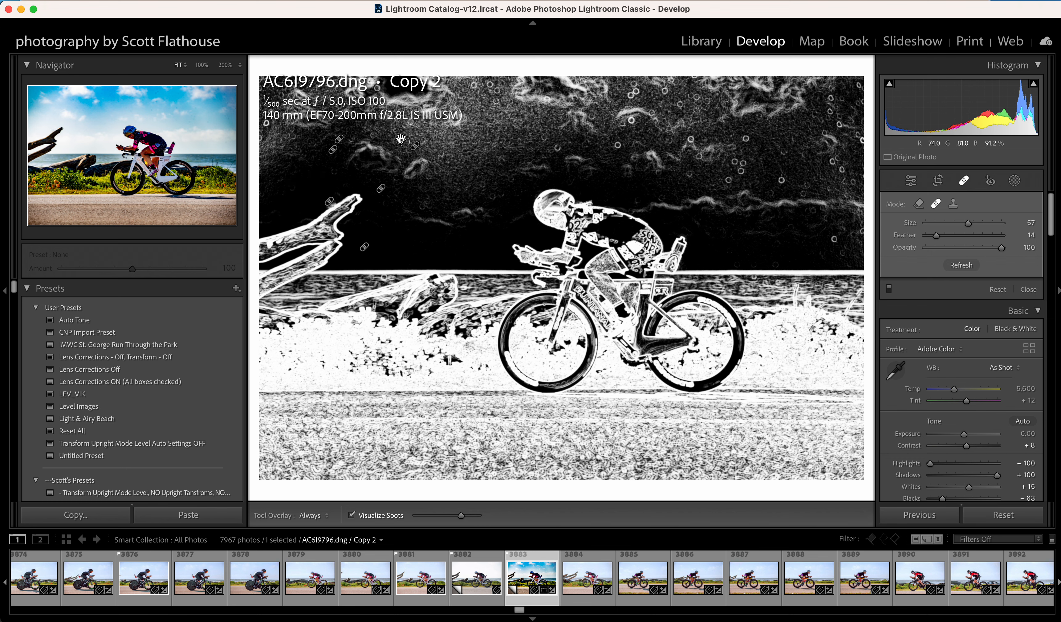
click(474, 84)
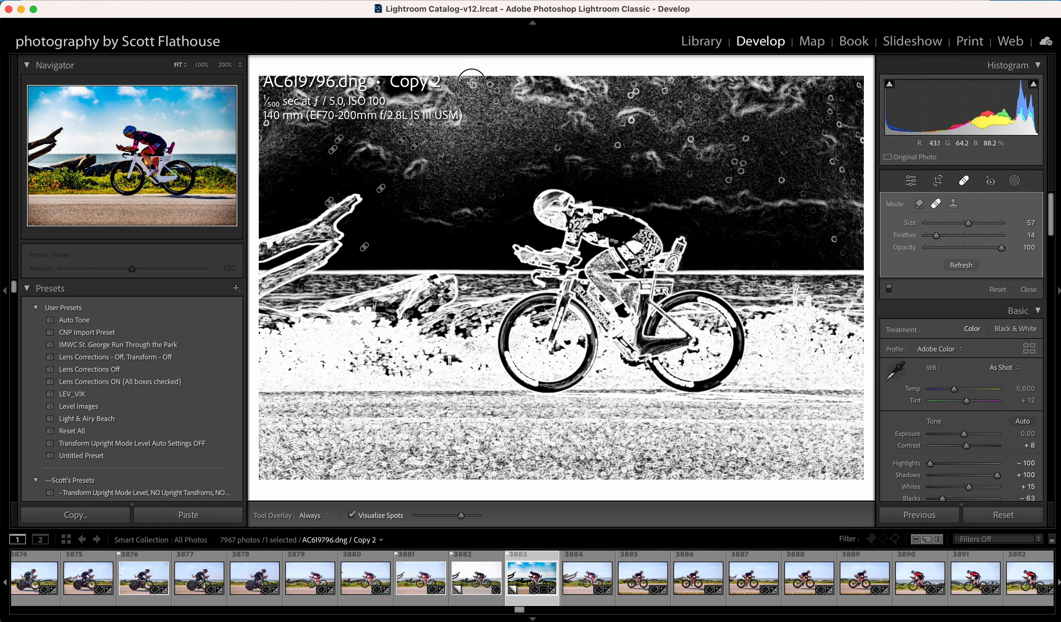
click(494, 85)
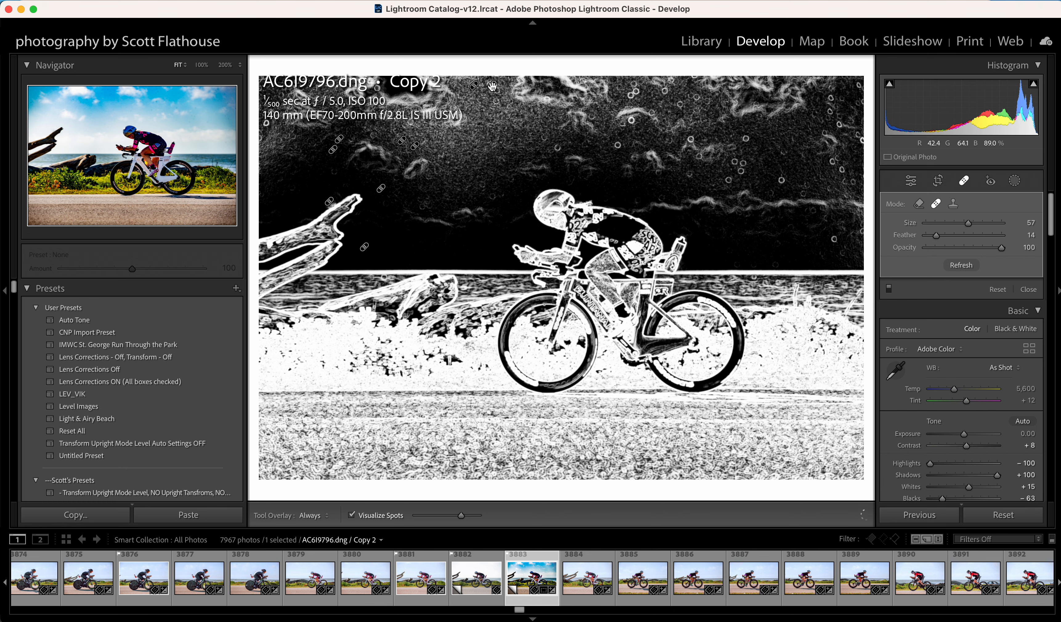
click(496, 101)
click(545, 138)
click(561, 150)
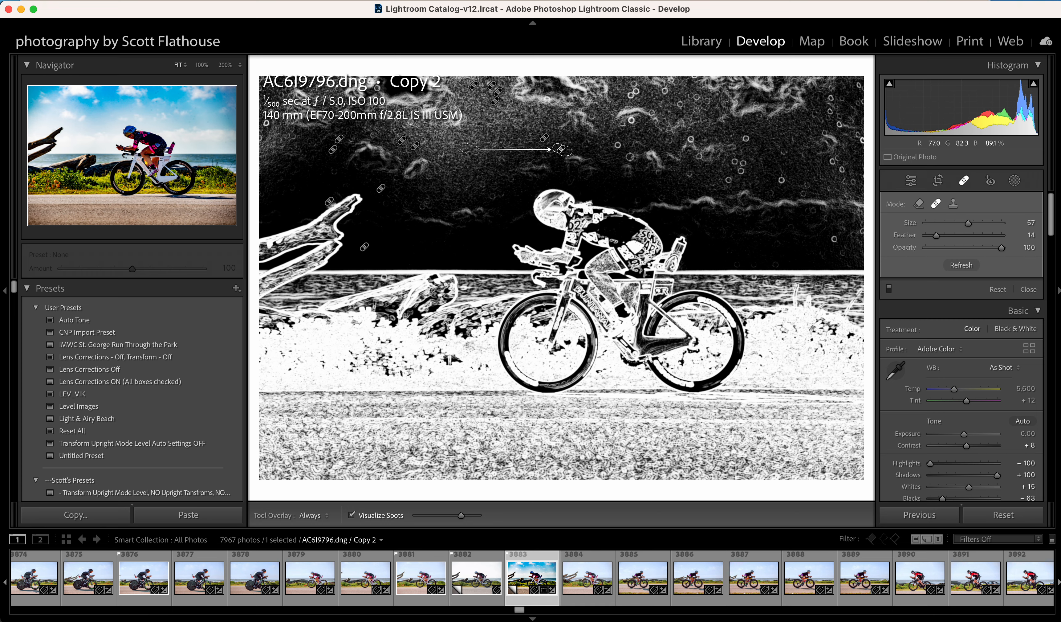
Heal the dust spots in the upper sky directly above the cyclist's back
mouse_move(629, 157)
mouse_down()
mouse_move(617, 145)
mouse_move(632, 92)
mouse_up()
click(665, 94)
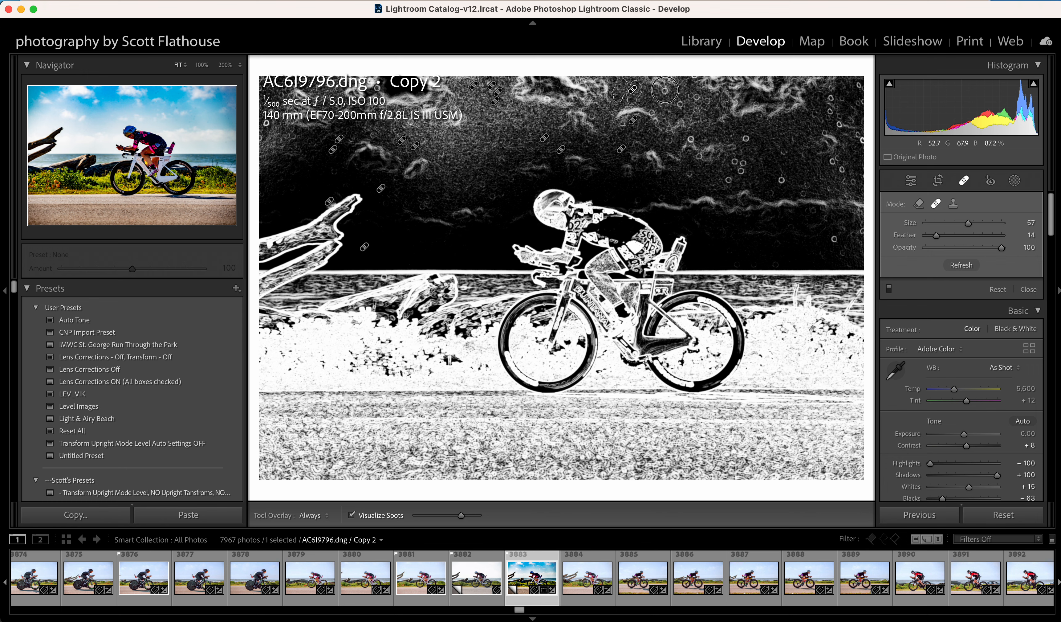
click(673, 81)
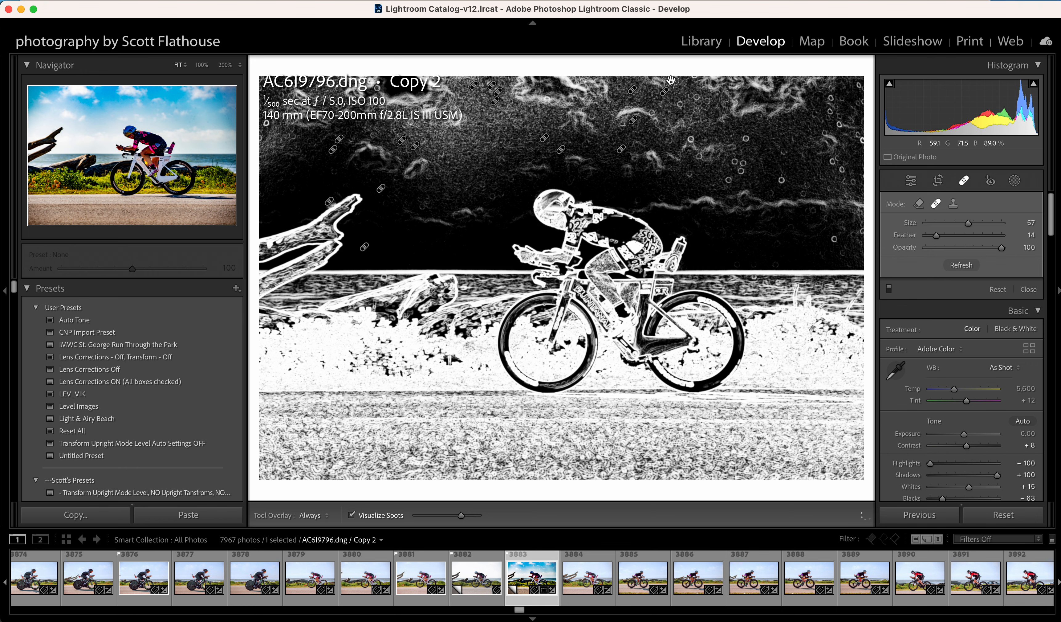
click(681, 103)
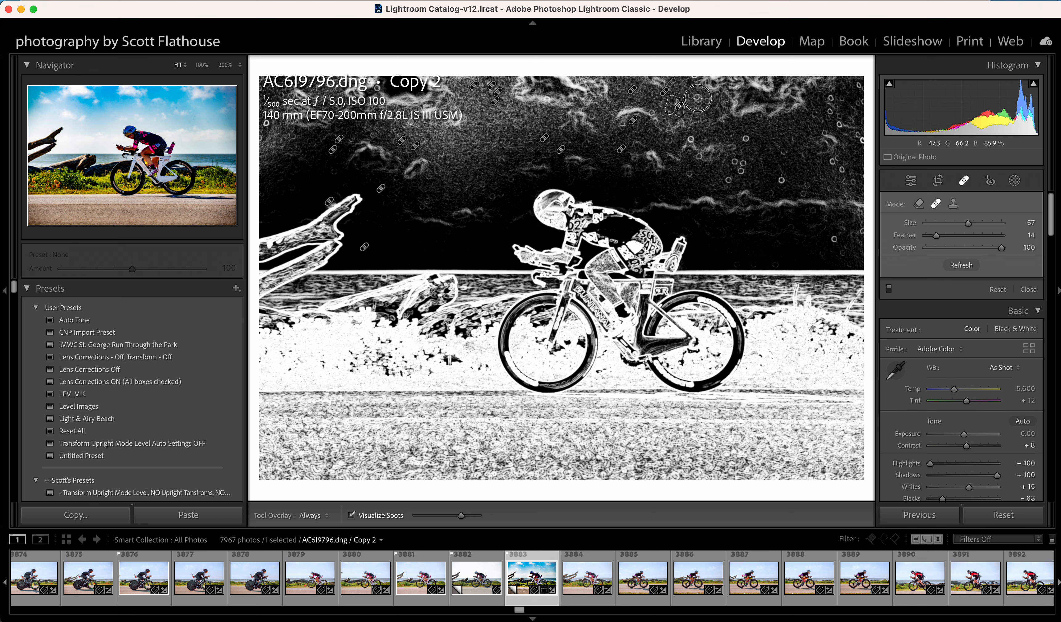
click(693, 77)
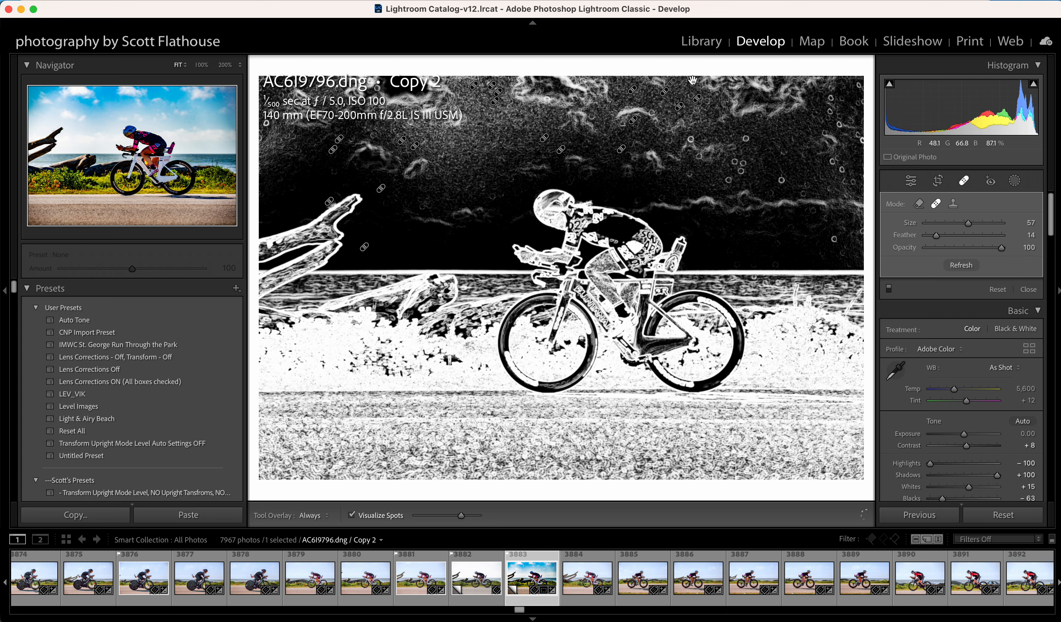
Heal the cluster of dust spots in the sky above and behind the cyclist's rear wheel
click(692, 138)
click(692, 138)
click(689, 174)
click(728, 180)
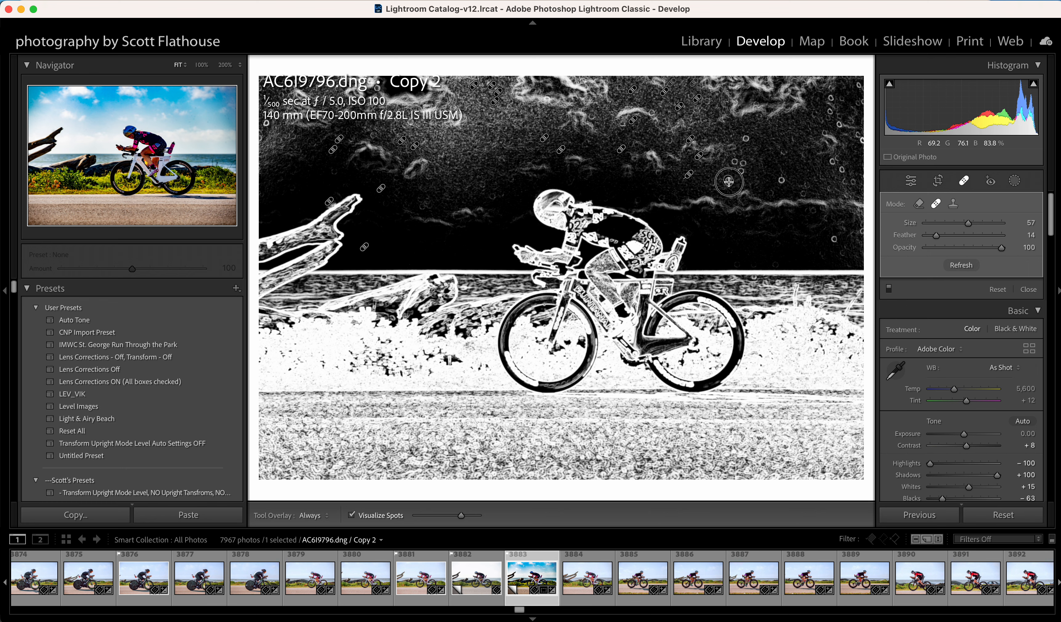
click(738, 163)
click(745, 138)
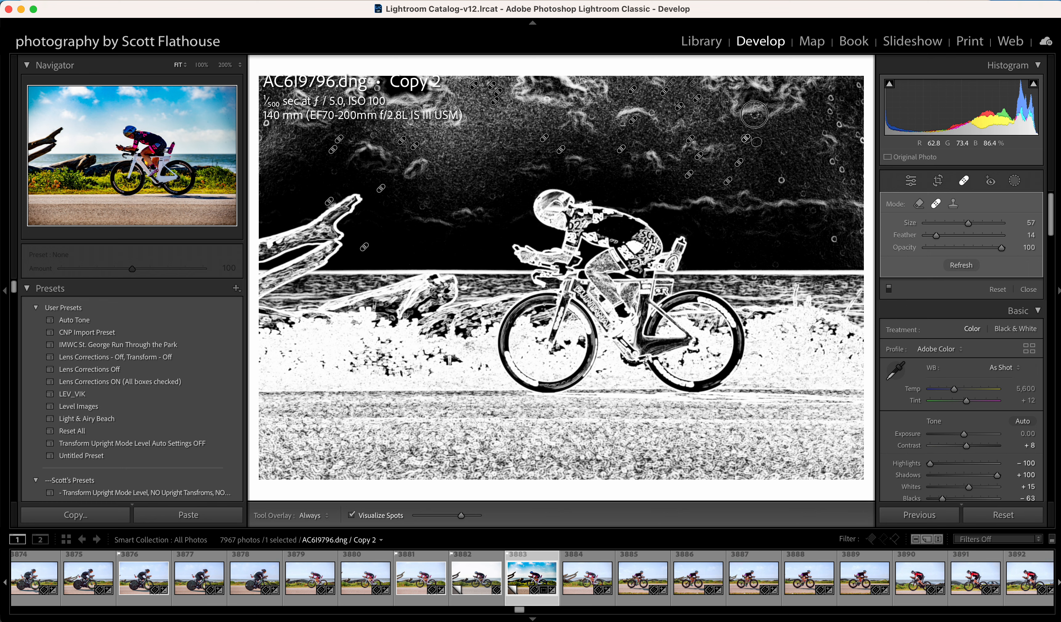
click(756, 110)
click(779, 180)
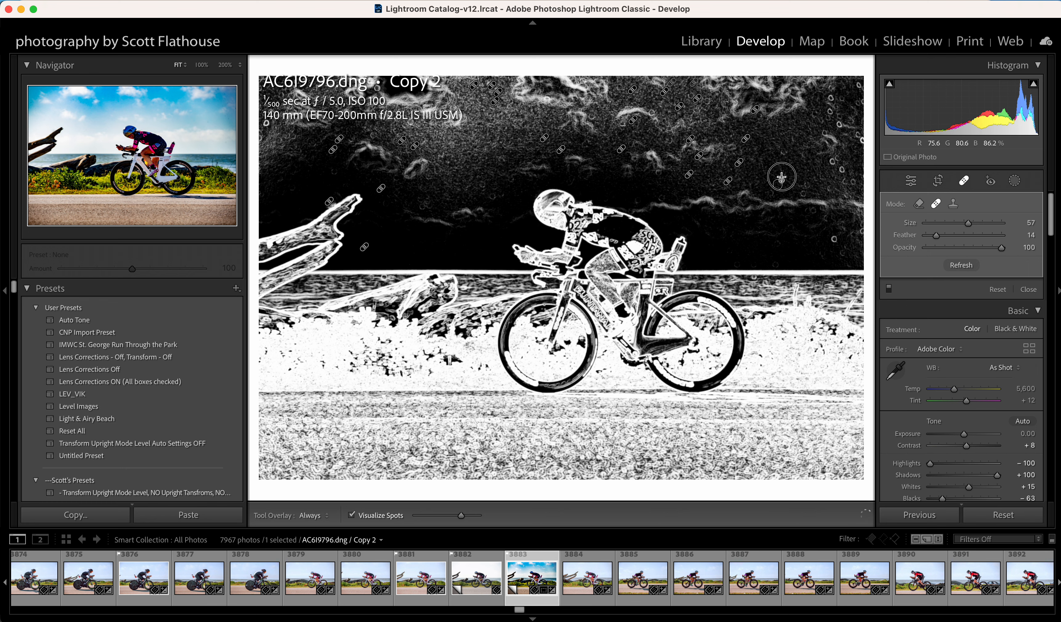
Heal the dust spots in the upper-right corner of the photo's sky and down along its right edge
click(831, 112)
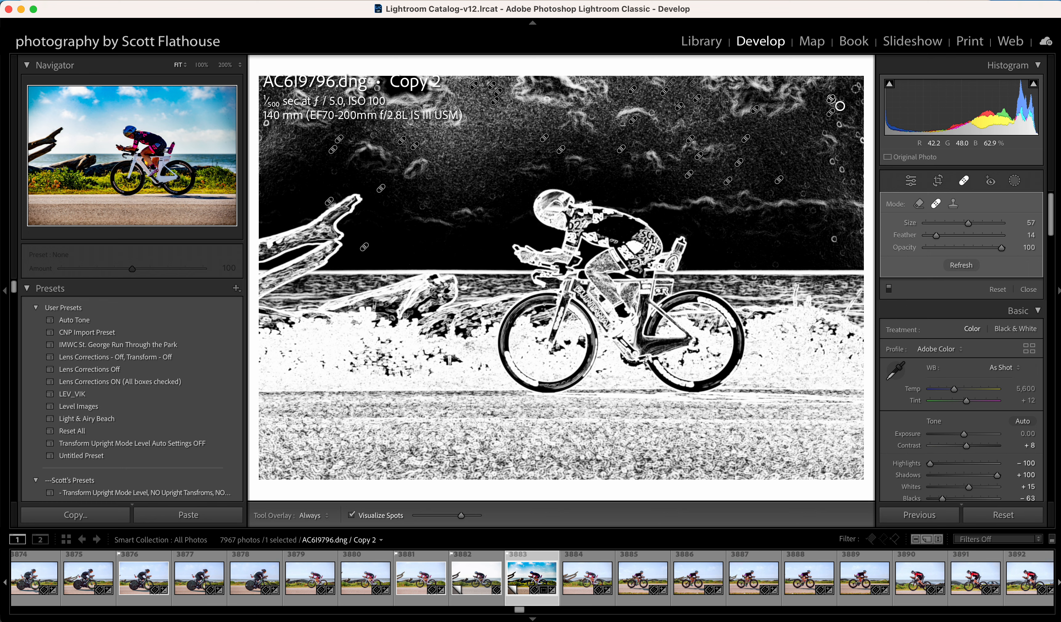
click(857, 83)
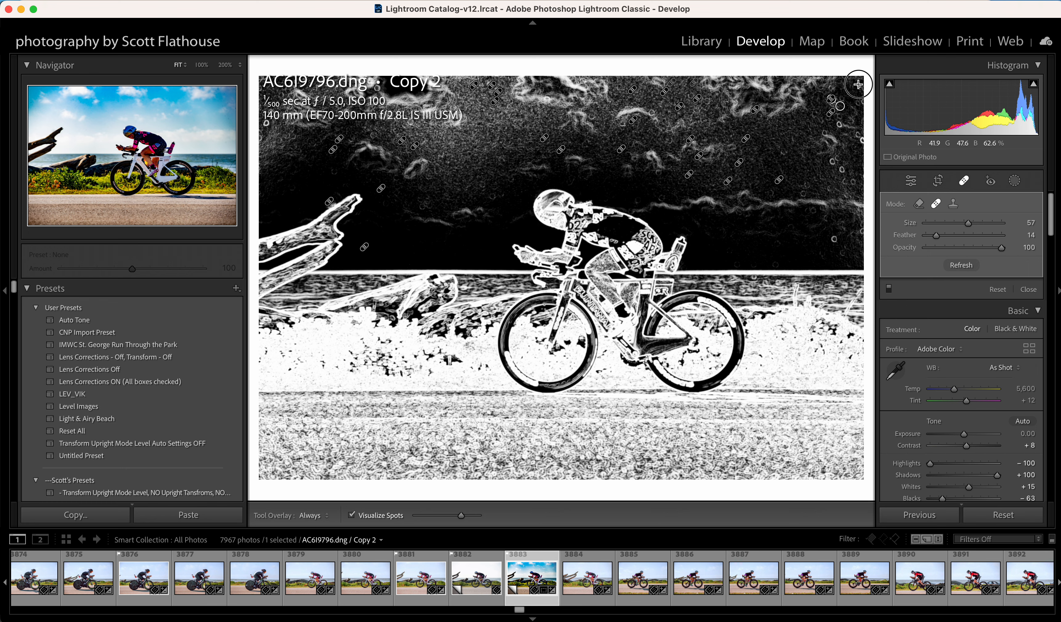
click(862, 103)
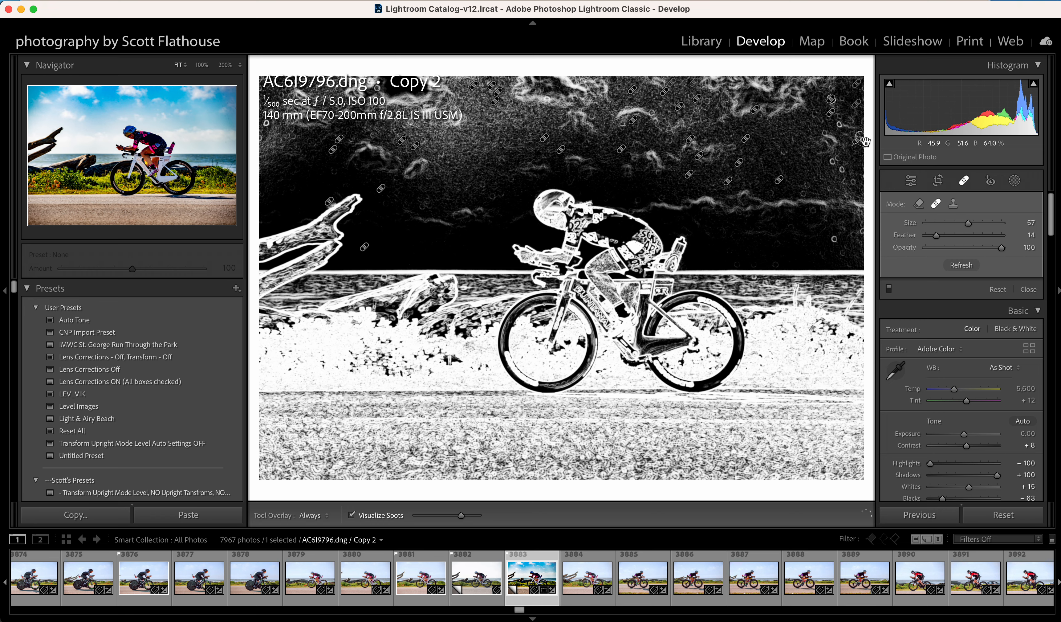
drag(864, 141, 840, 125)
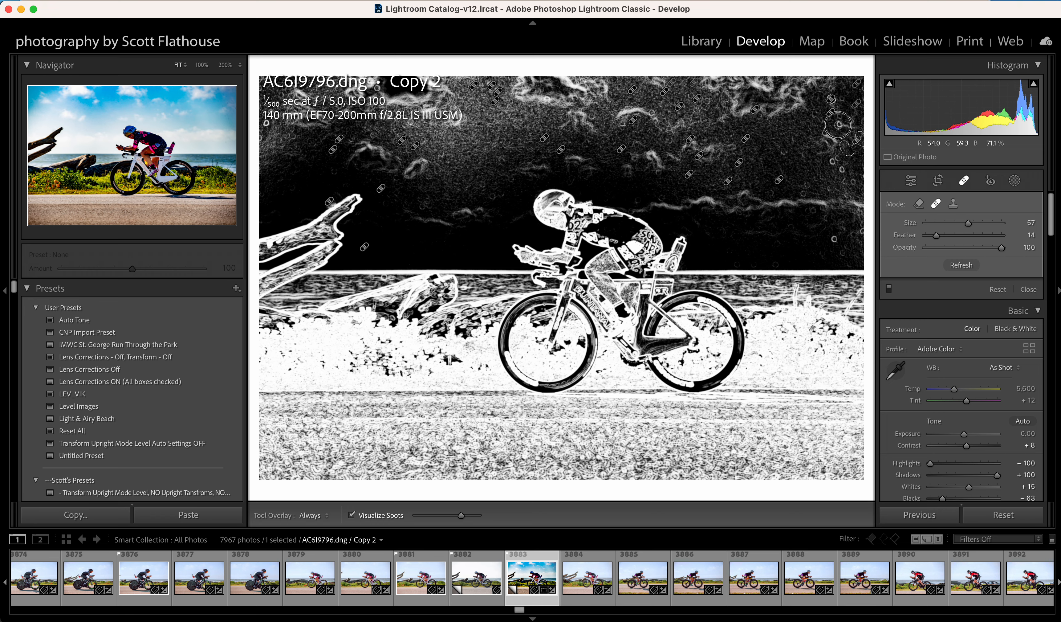
click(844, 100)
click(834, 162)
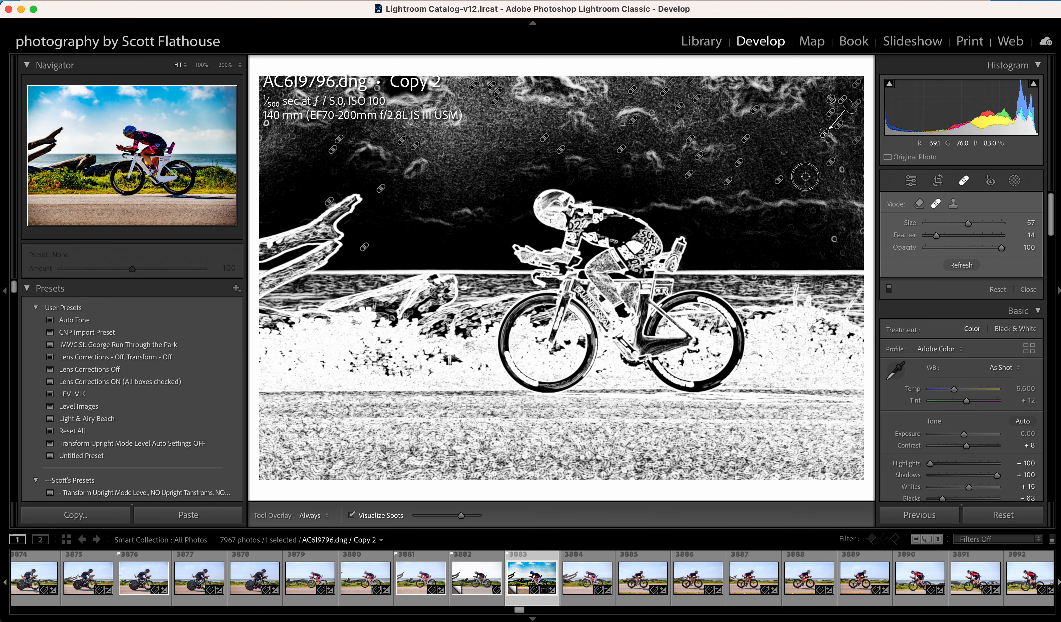
Heal the remaining dust spots in the lower sky near the photo's right edge, down to just above the horizon
drag(804, 179, 803, 194)
click(838, 167)
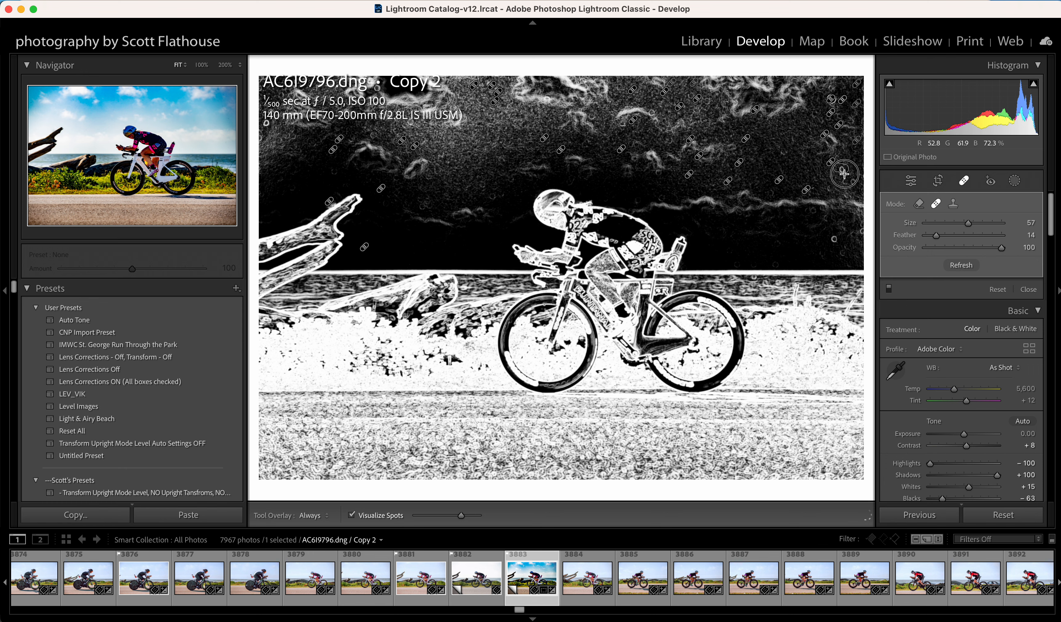
drag(846, 183, 854, 167)
click(832, 235)
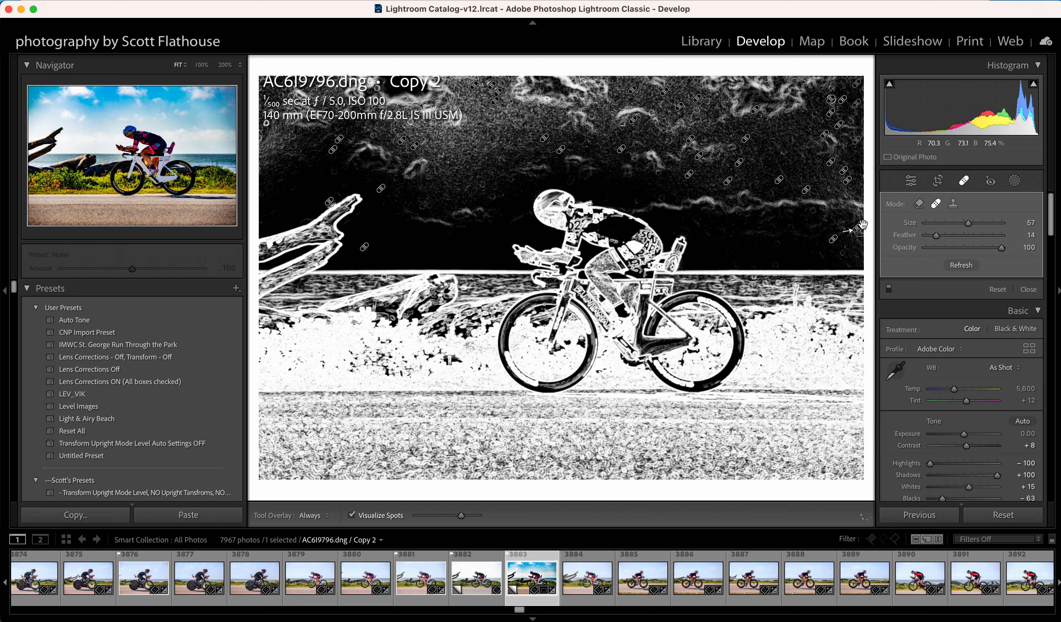
Heal the spots in front of the helmet and at the photo's far left edge, and turn off spot visualization
click(492, 196)
click(265, 122)
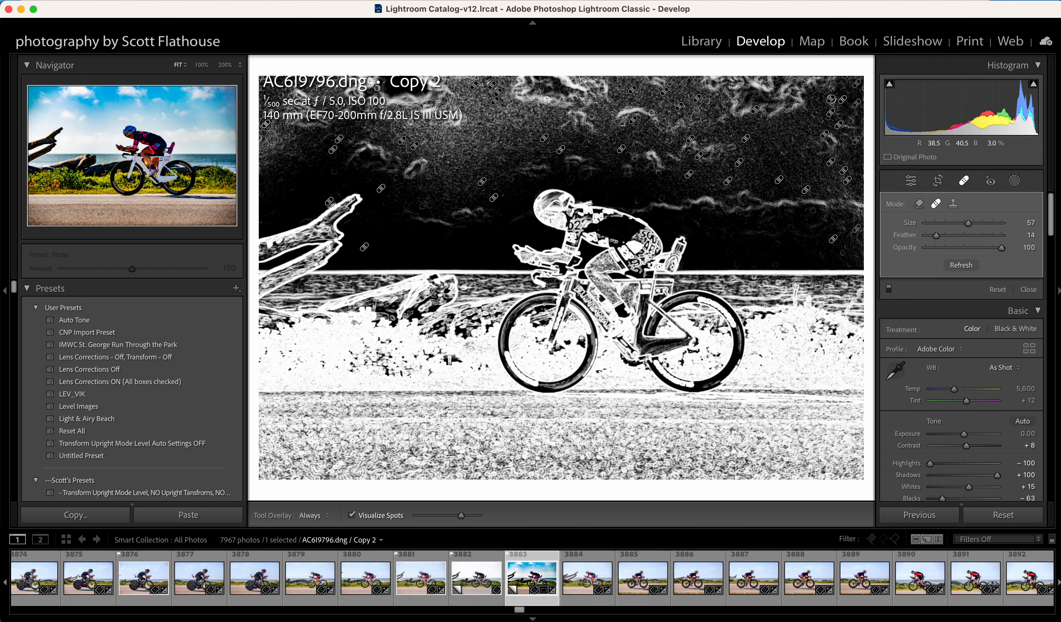
click(352, 516)
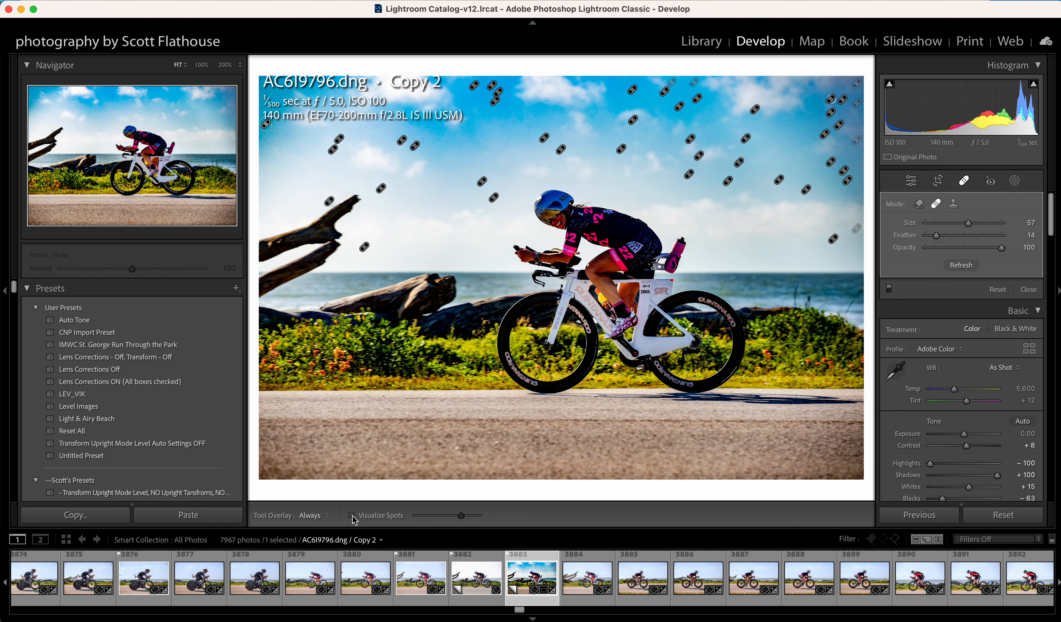
Check the sky without the healing overlay, and heal two more spots in the sky above the cyclist's helmet and back
click(965, 183)
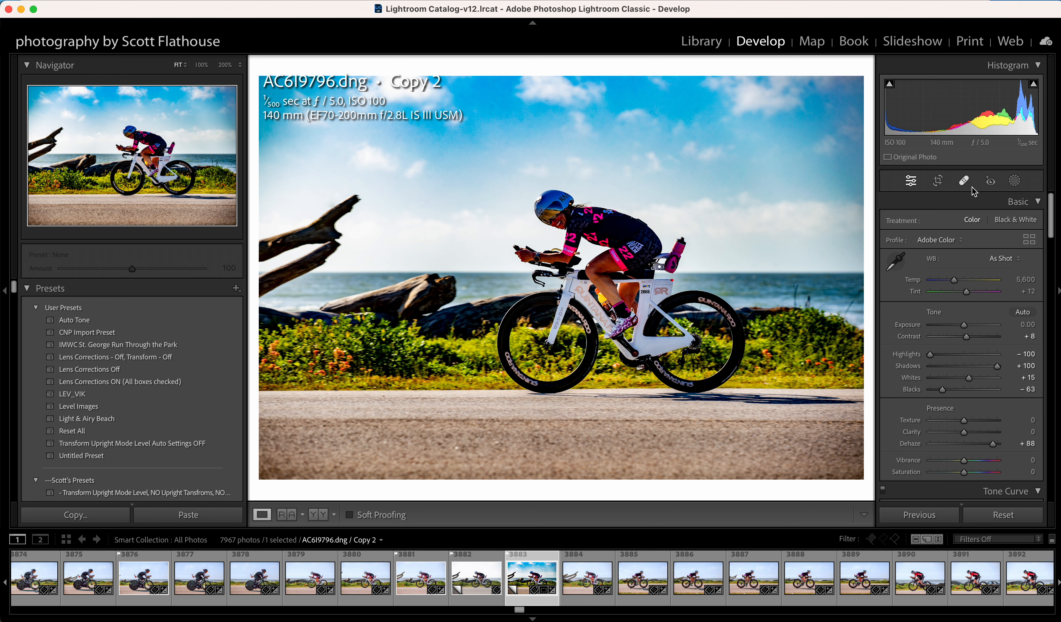
click(964, 180)
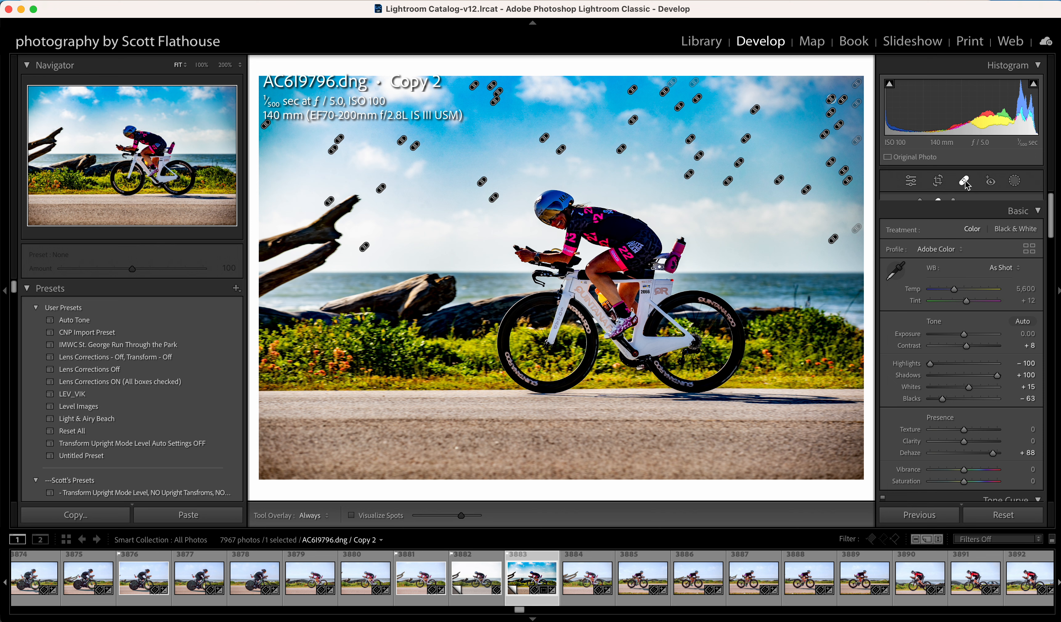
click(547, 101)
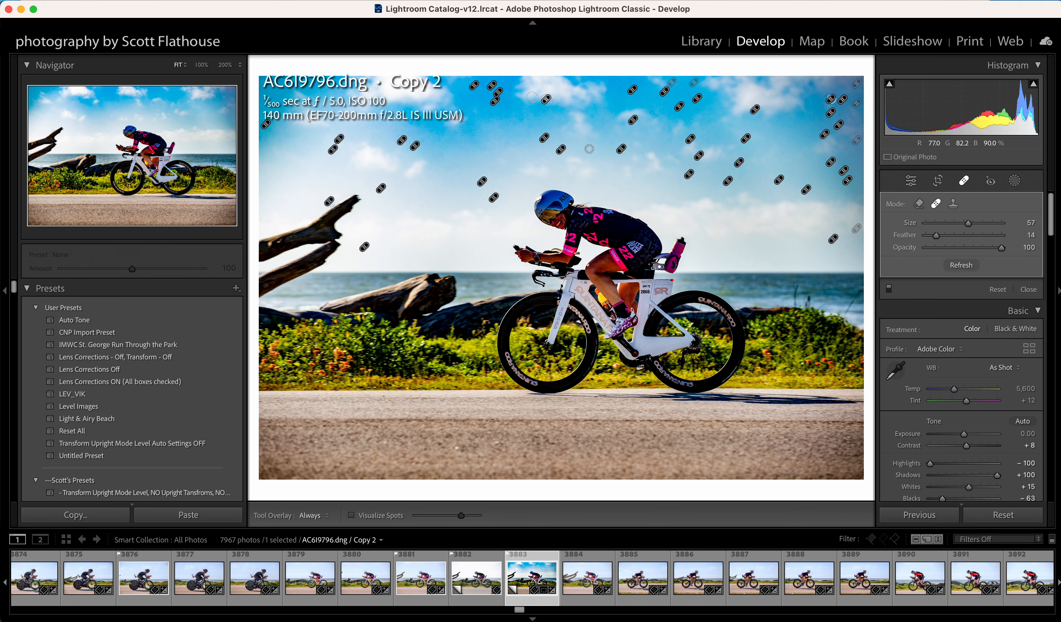
click(594, 119)
Lower the Dehaze to +55, close the Heal tool, and reduce the Dehaze further to +35
scroll(987, 415, down, 5)
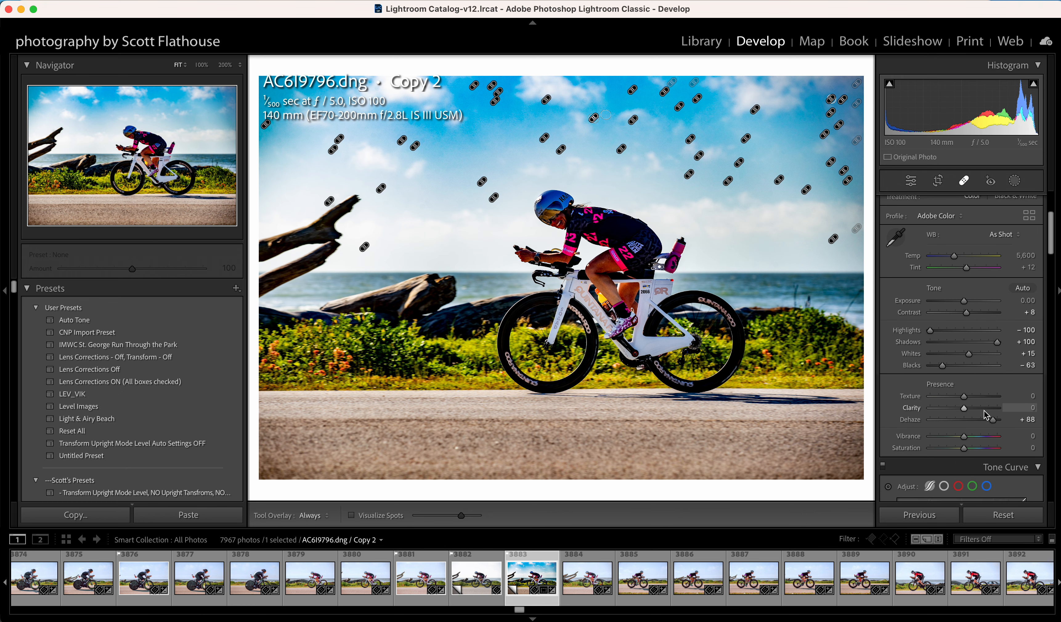
drag(993, 422, 984, 423)
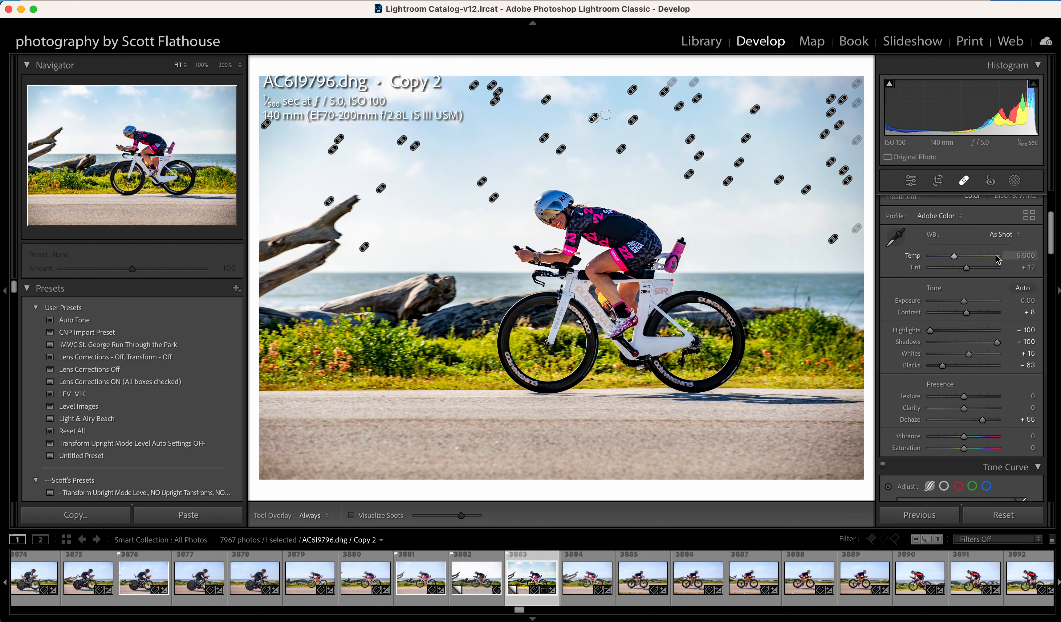
click(965, 181)
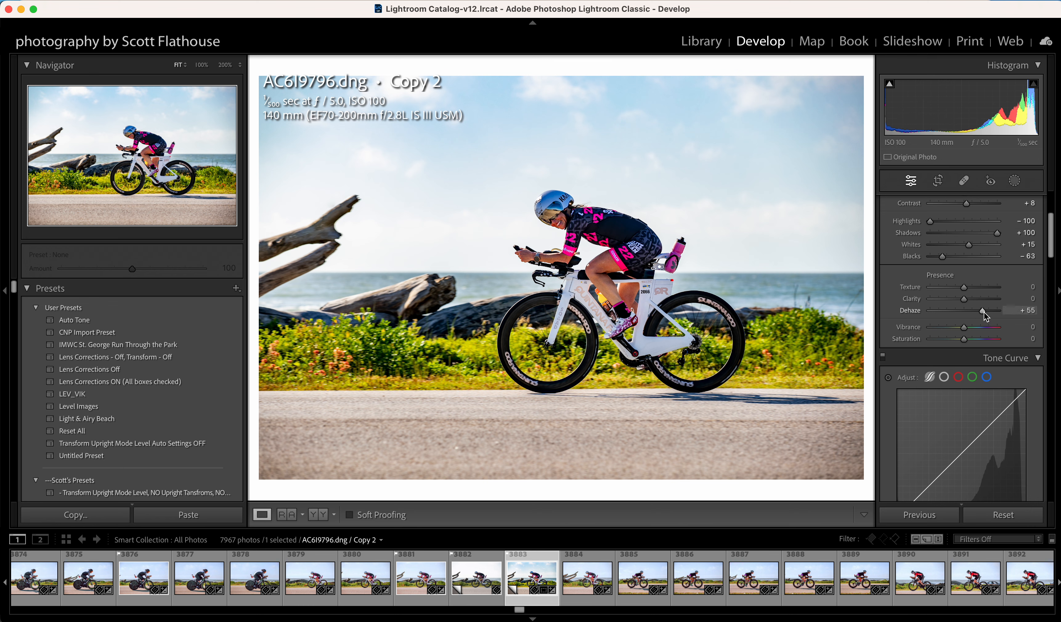
mouse_move(985, 315)
mouse_down()
mouse_move(969, 316)
mouse_move(977, 311)
mouse_up()
scroll(941, 331, down, 5)
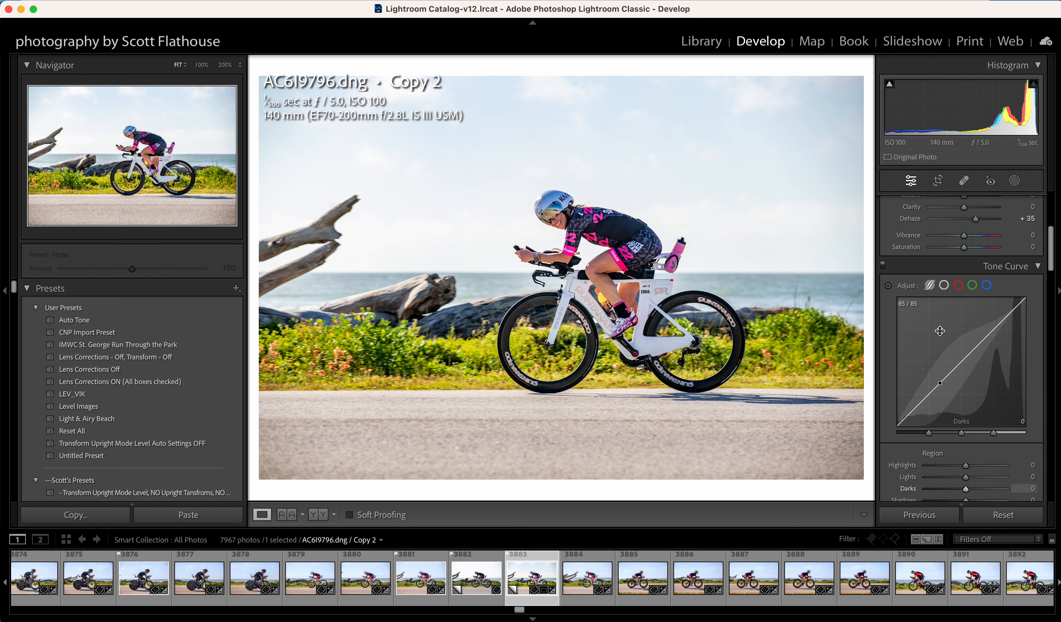
scroll(941, 331, up, 4)
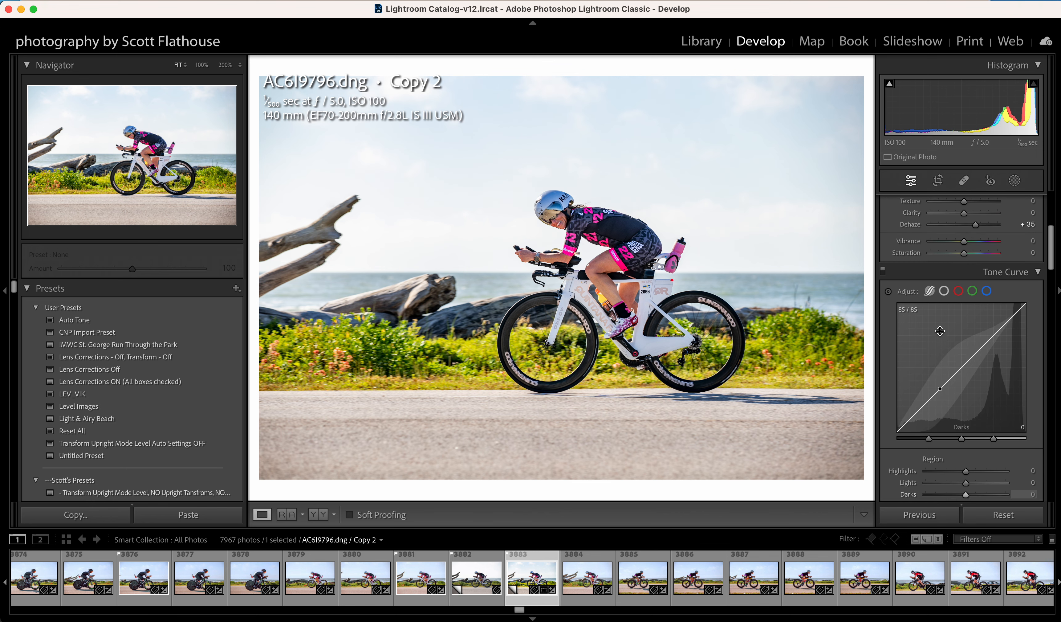
Compare the cyclist photo before and after the tonal edits several times, ending on the edited version
scroll(940, 330, up, 5)
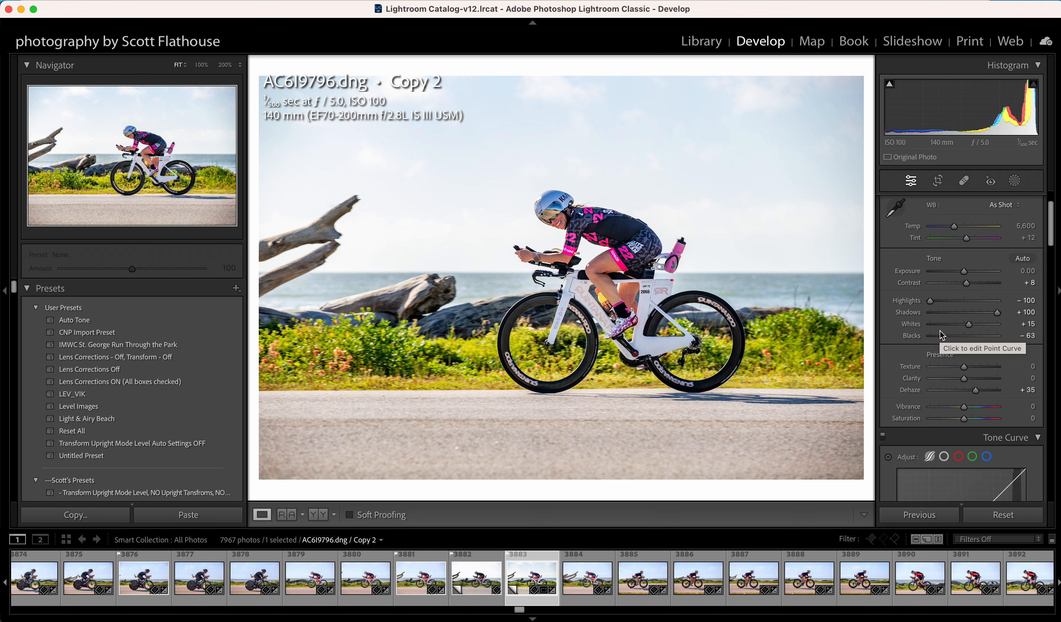
key(backslash)
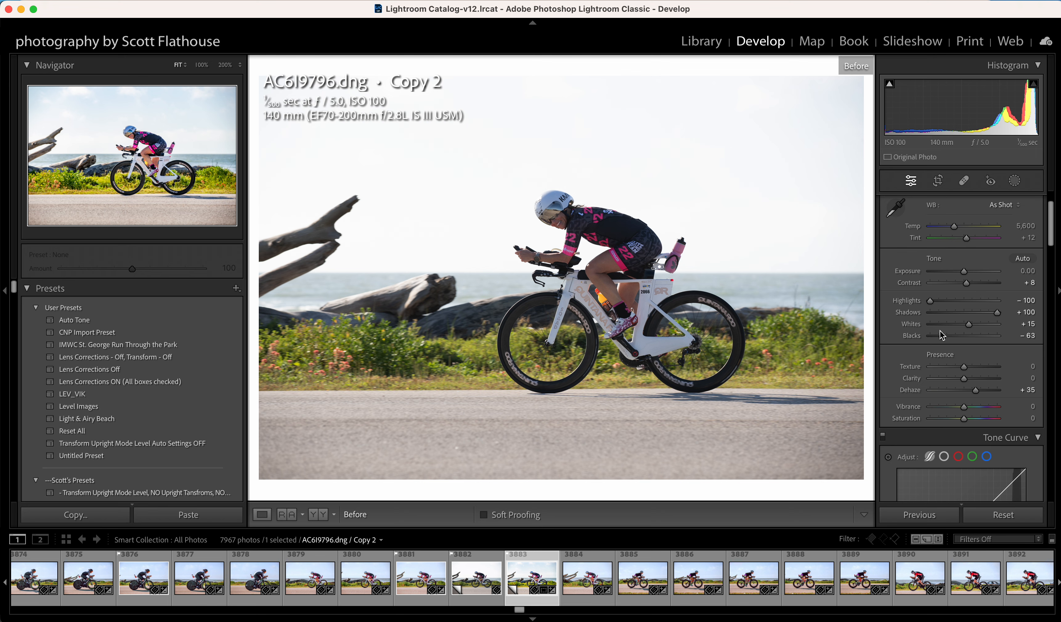
key(backslash)
key(backslash)
key(backslash)
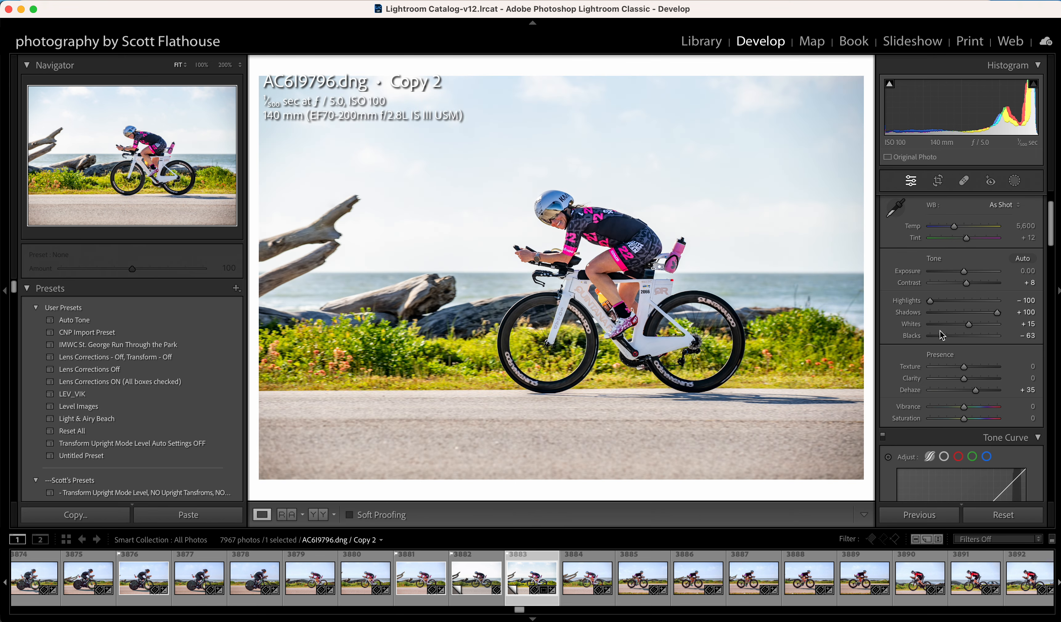
key(backslash)
key(backslash)
key(backslash)
key(backslash)
key(backslash)
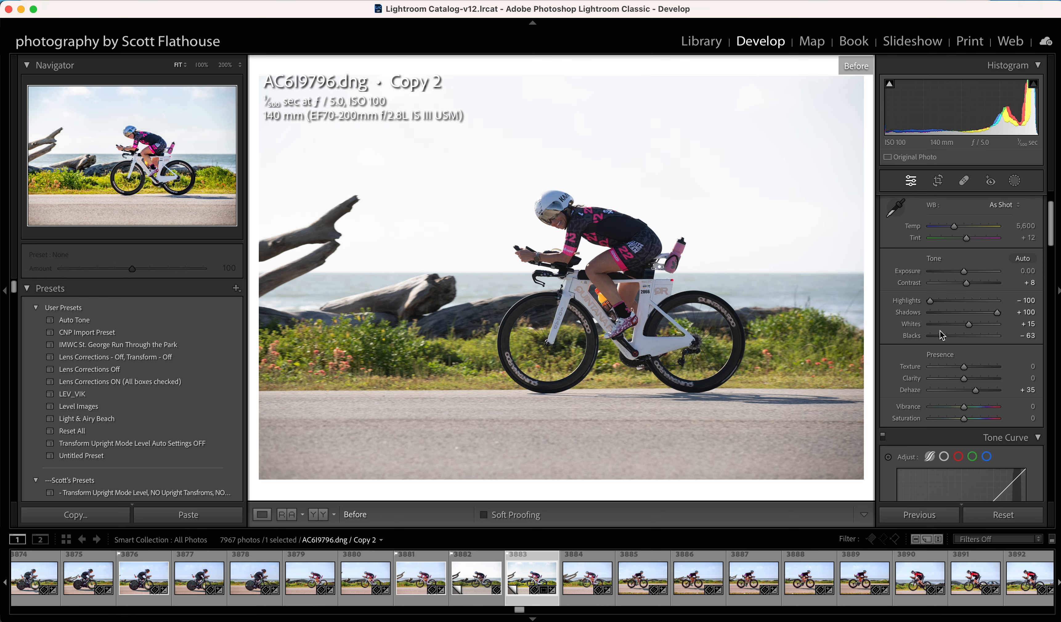
key(backslash)
Enable lens profile corrections for the photo
scroll(962, 370, down, 10)
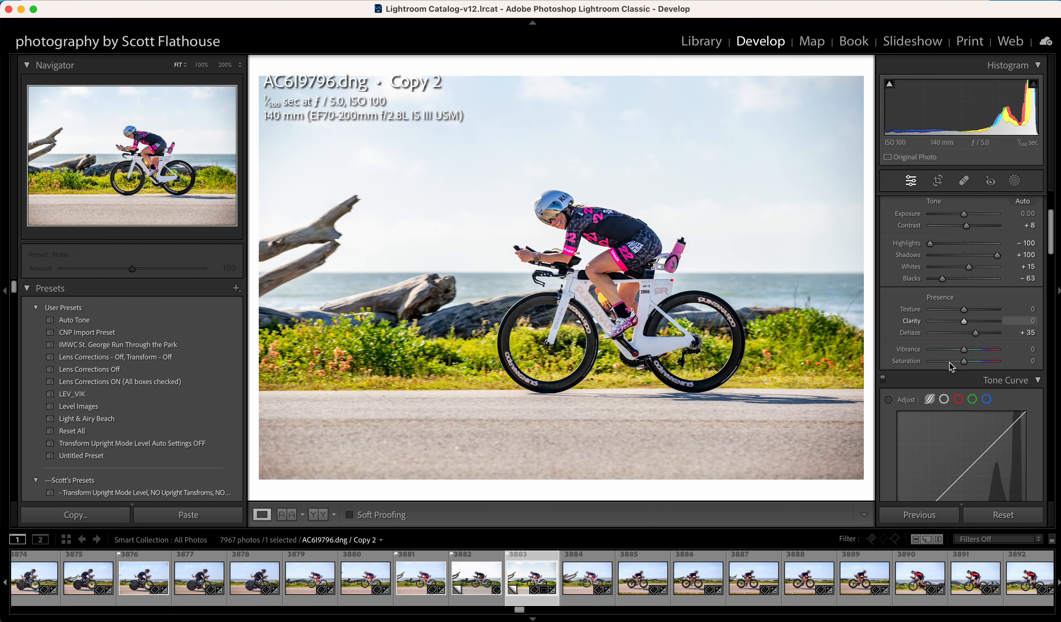
scroll(950, 362, down, 8)
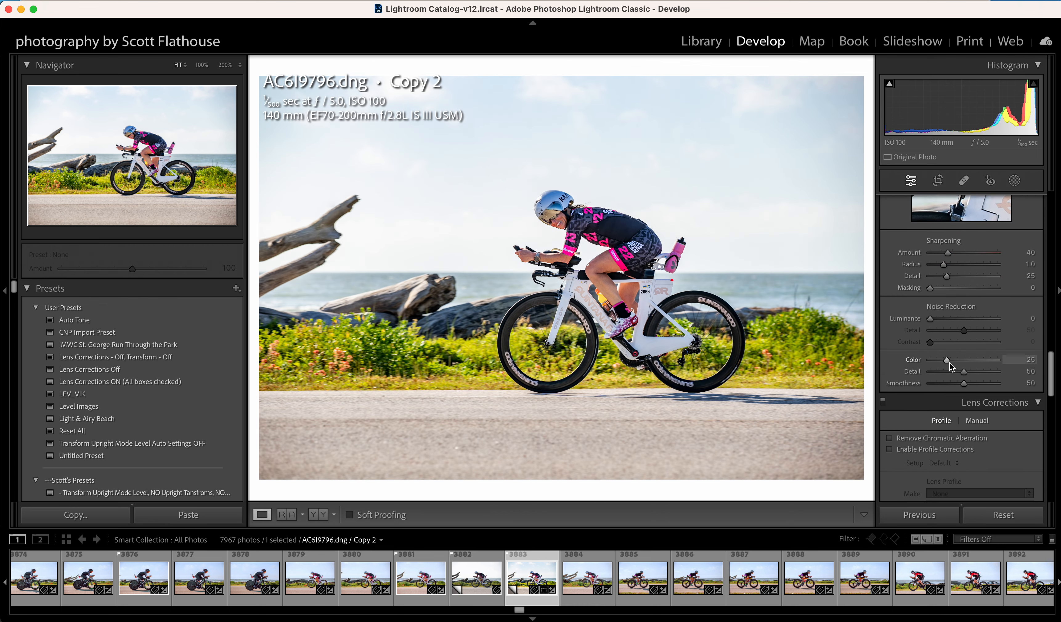
click(891, 319)
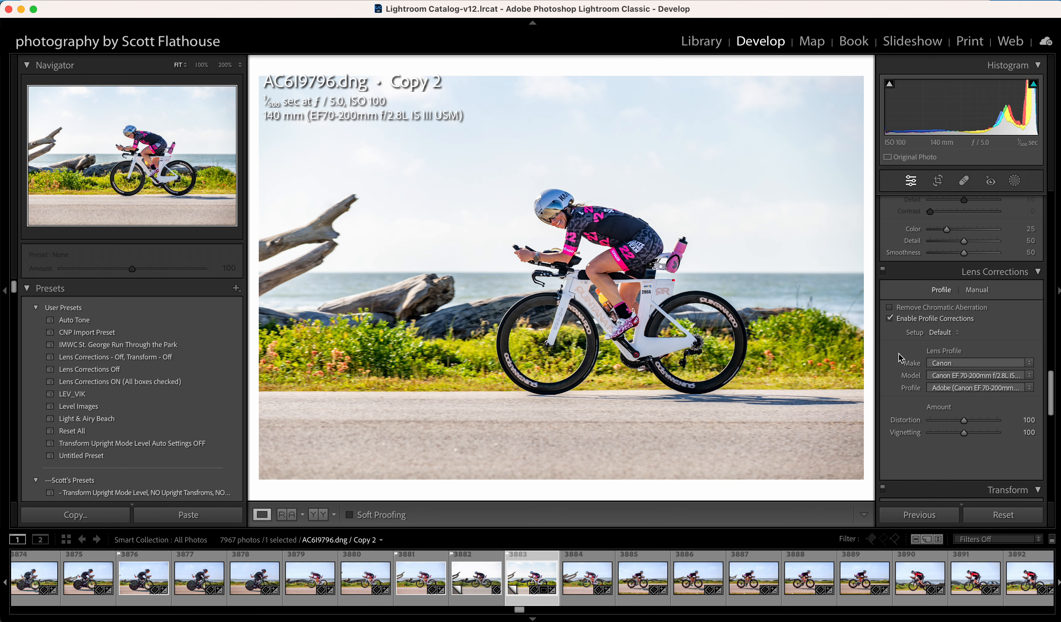
In the Calibration settings, set the primary saturations to red +37, green -73 and blue +36
scroll(898, 353, down, 3)
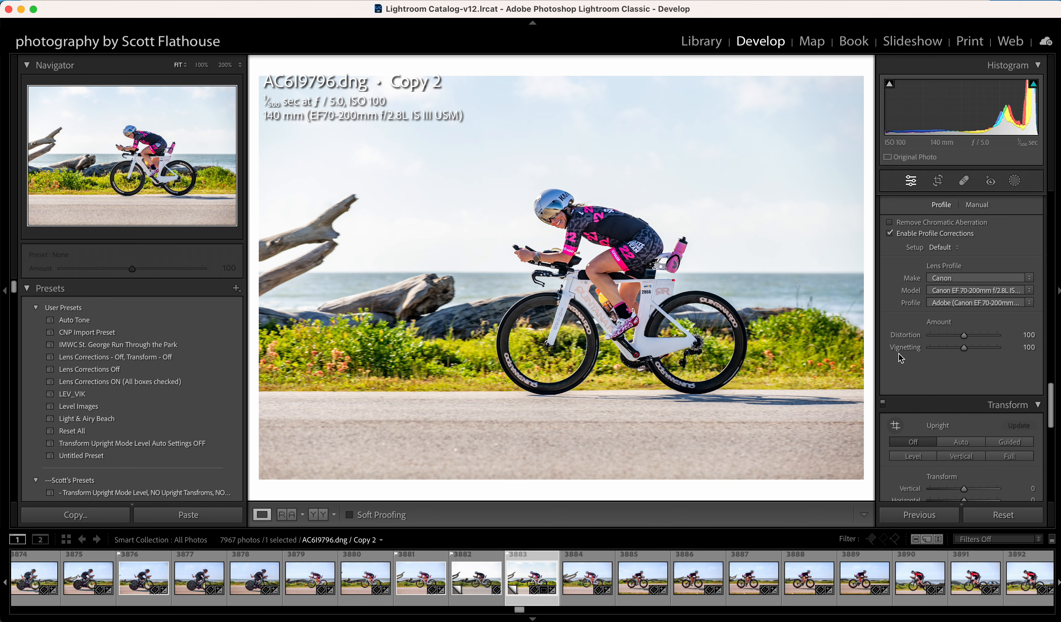
scroll(898, 353, down, 6)
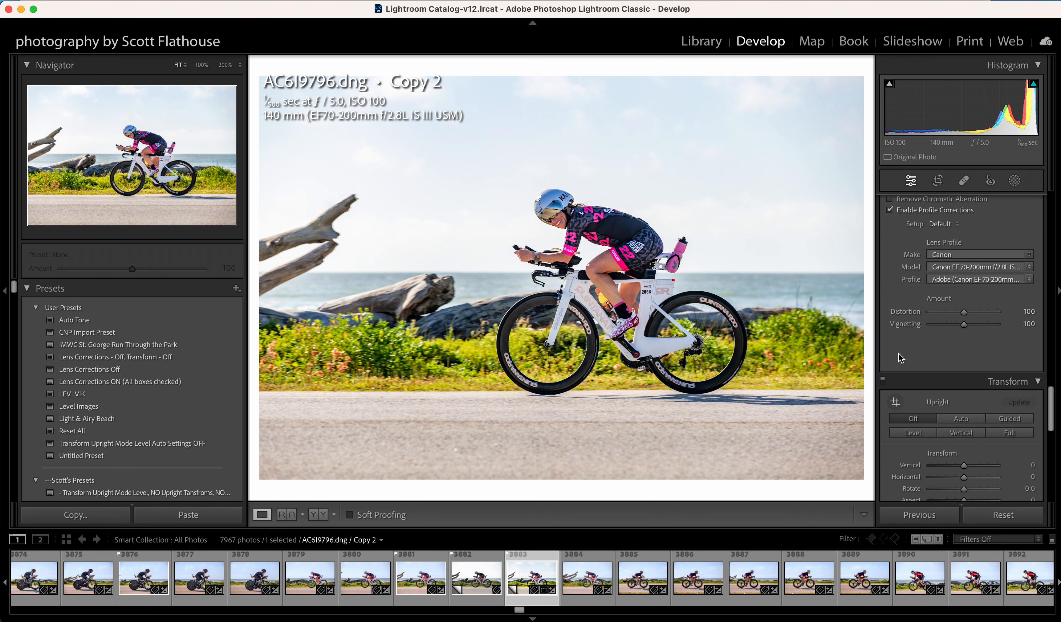
scroll(900, 353, down, 7)
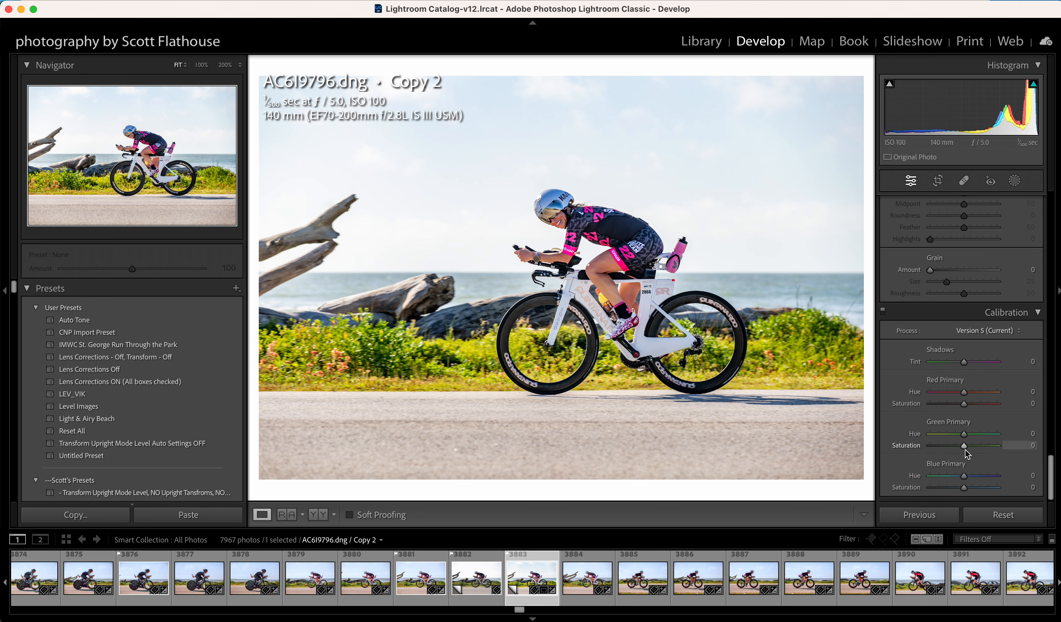
drag(966, 446, 948, 448)
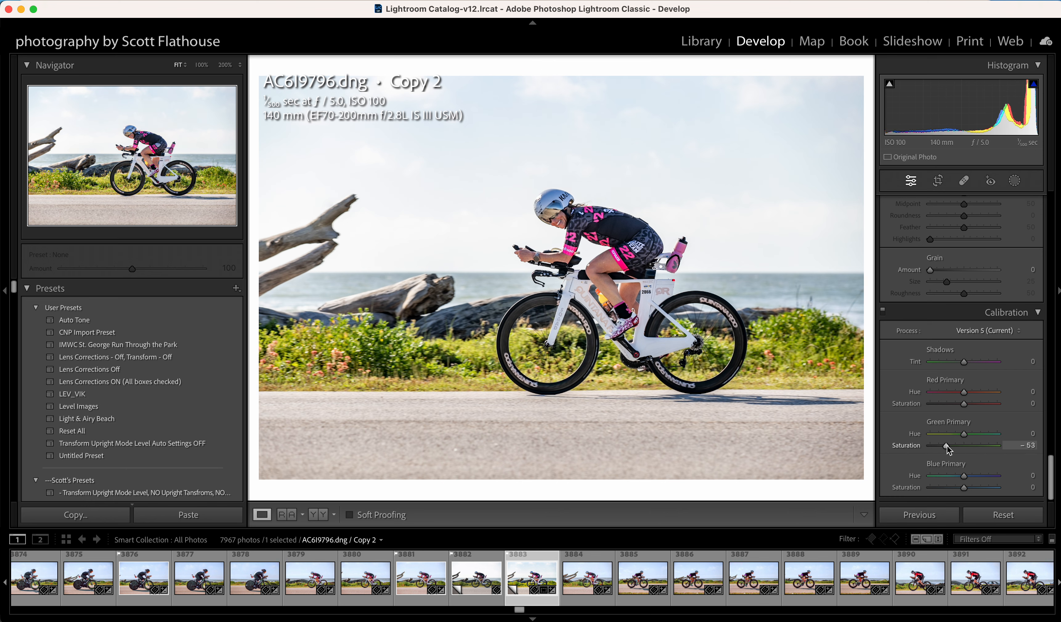
drag(965, 406, 979, 408)
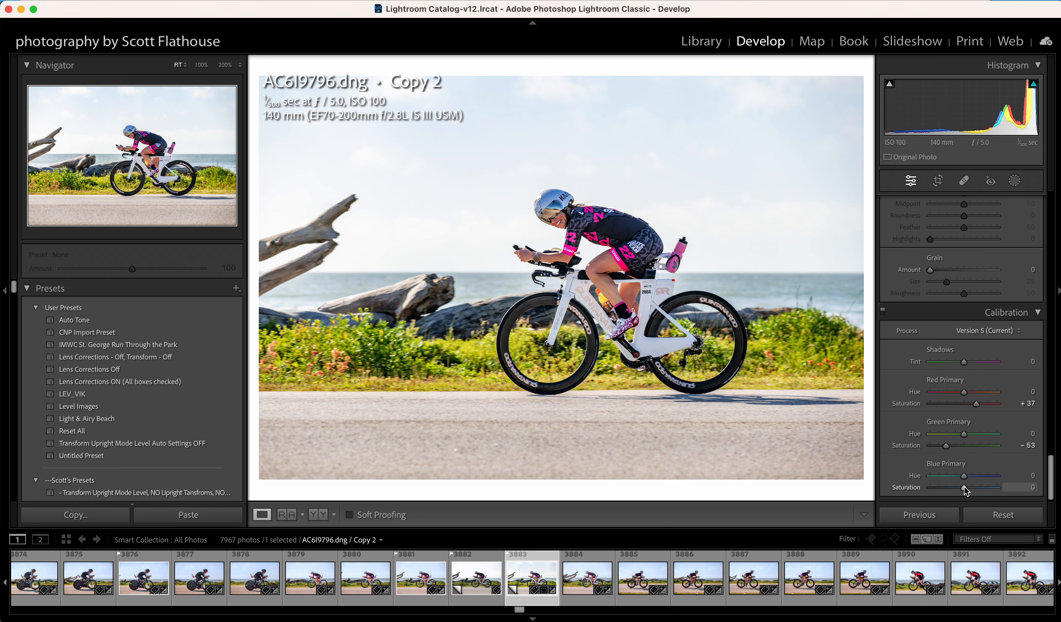
drag(965, 486, 976, 487)
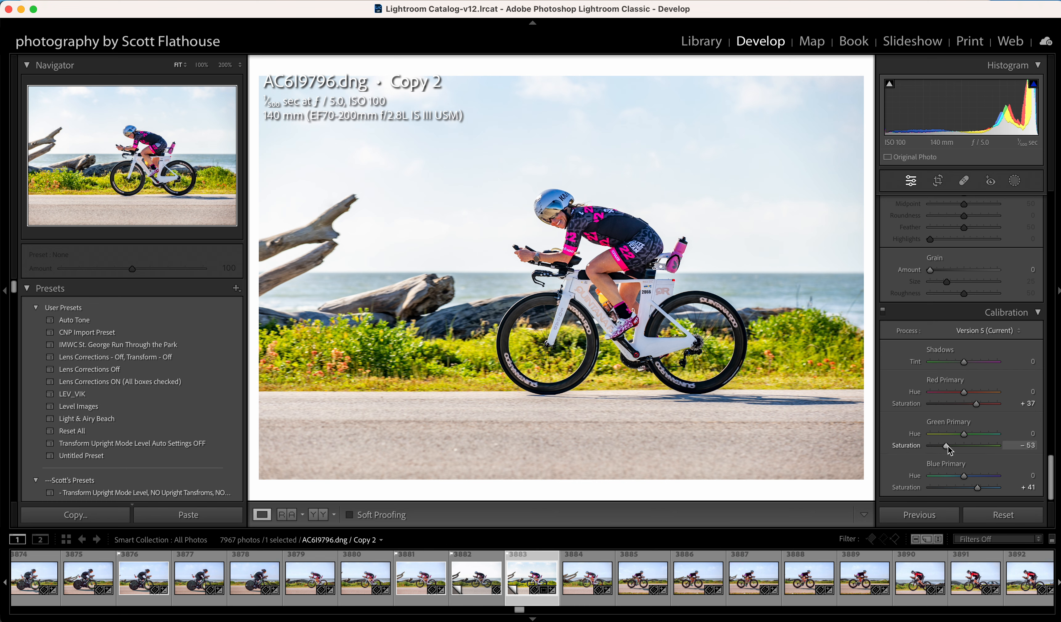
drag(947, 447, 940, 446)
drag(978, 487, 976, 488)
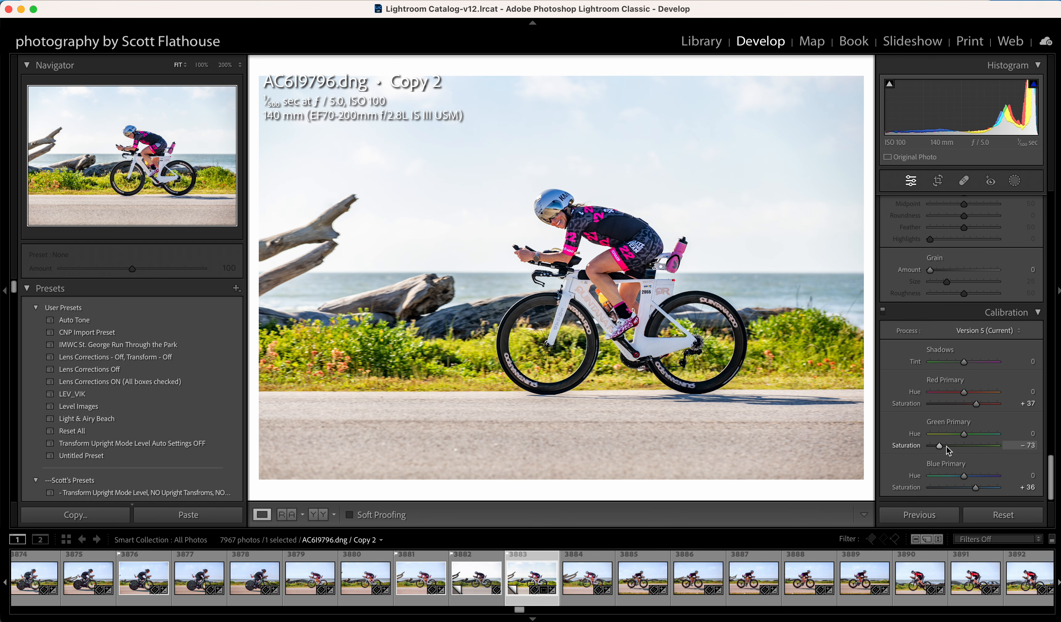
Compare the photo with the Calibration adjustments switched off and on, leaving them on
click(883, 312)
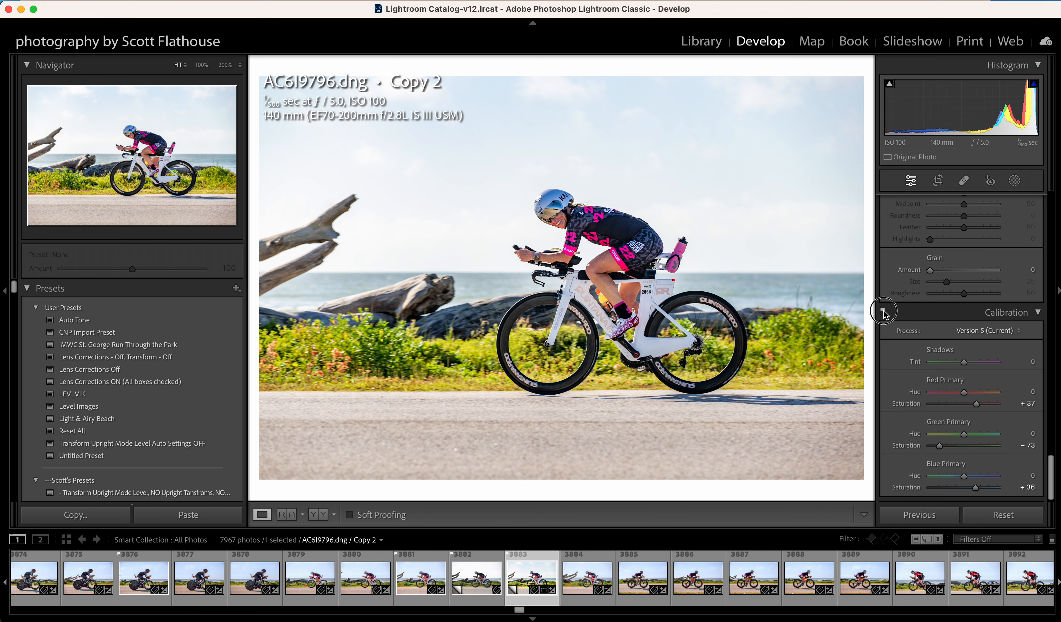
click(883, 313)
click(883, 312)
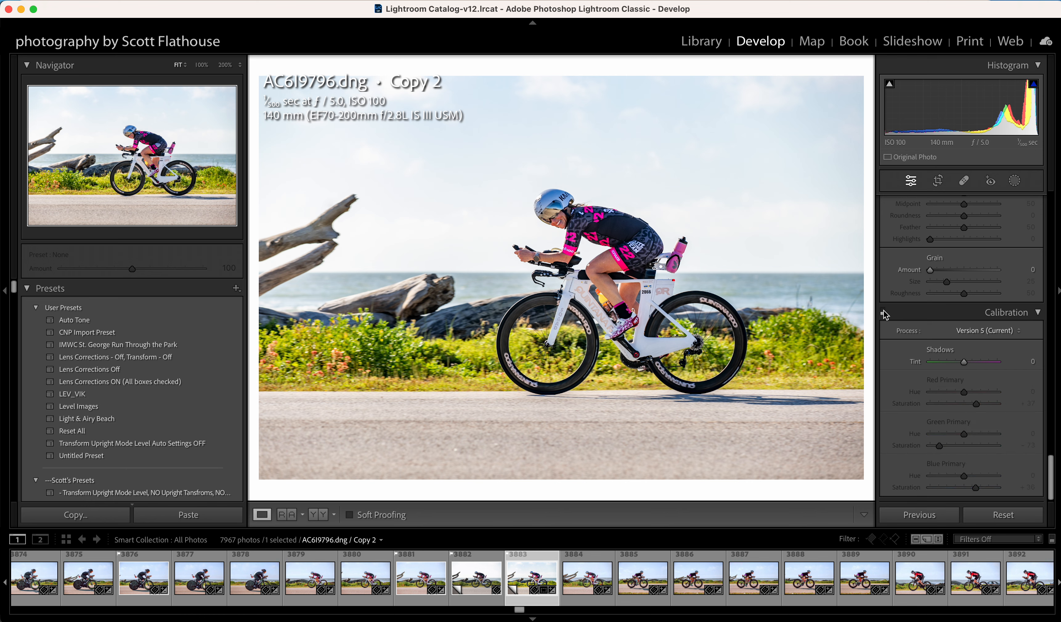
click(883, 312)
click(883, 312)
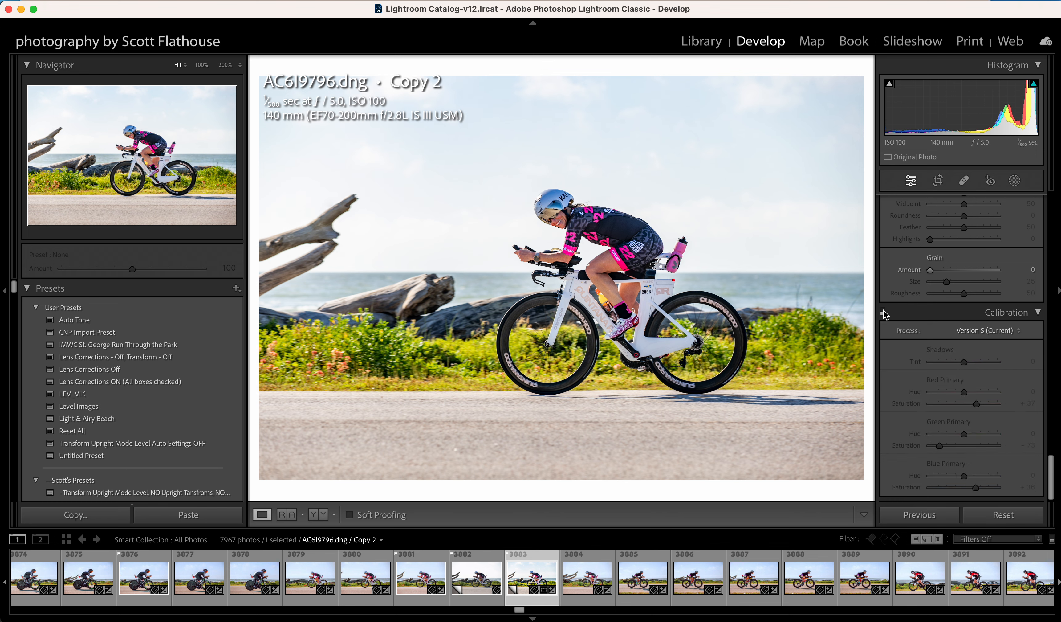
click(883, 312)
click(884, 312)
click(884, 312)
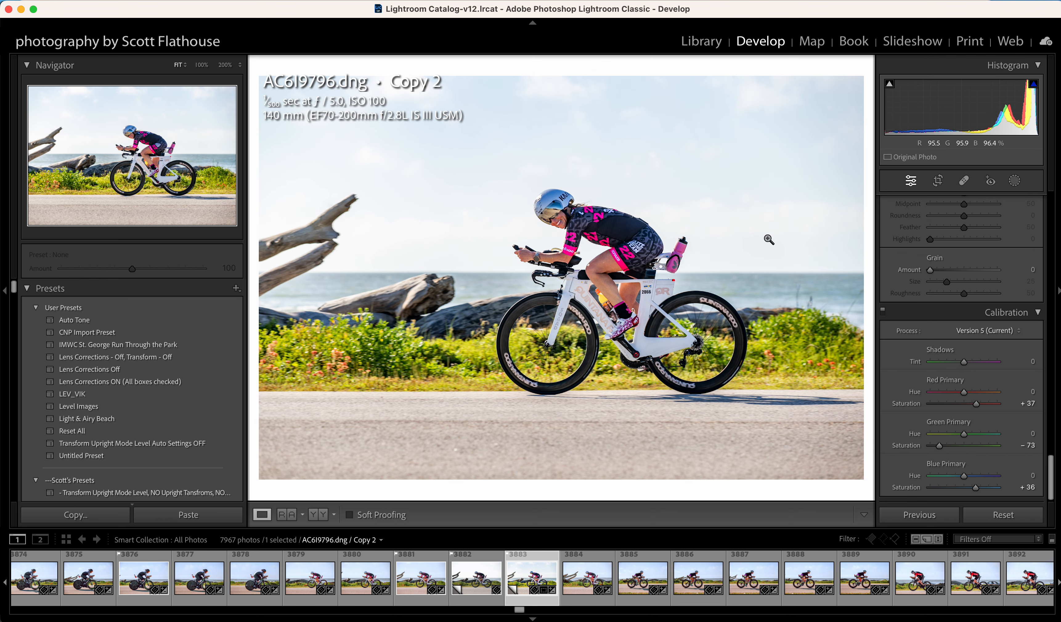
Return to the Basic settings and send the edited photo to Photoshop
scroll(926, 329, up, 6)
scroll(926, 329, up, 10)
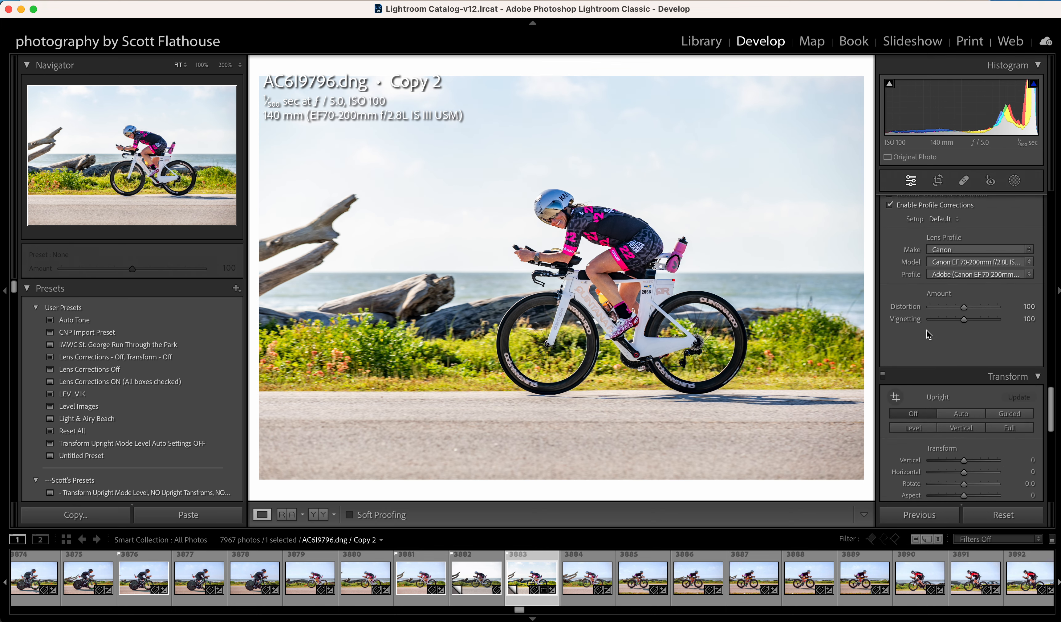
scroll(926, 329, up, 10)
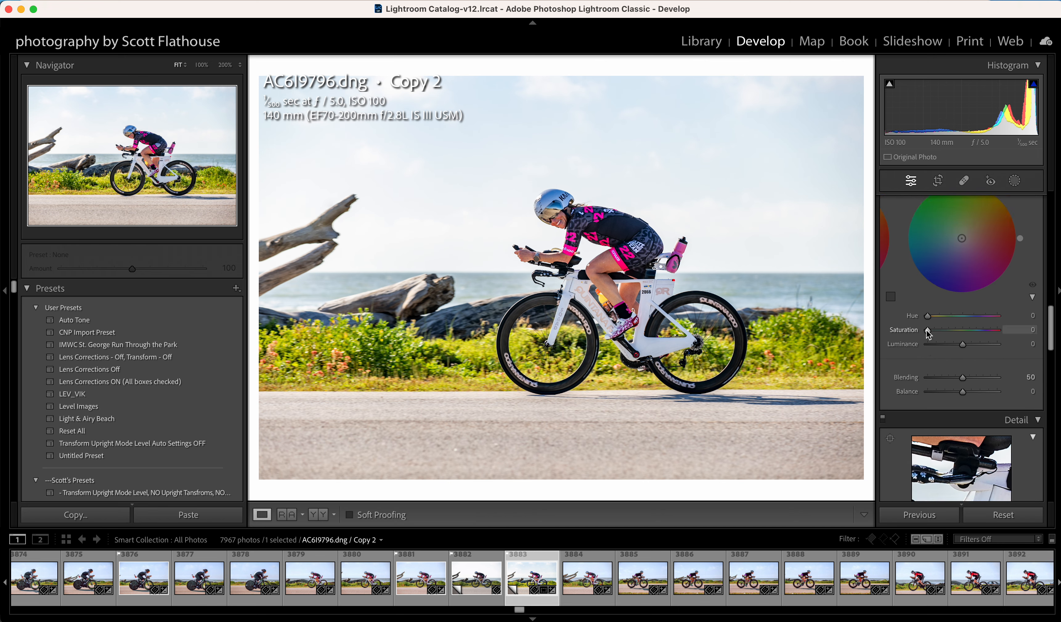
scroll(927, 330, up, 10)
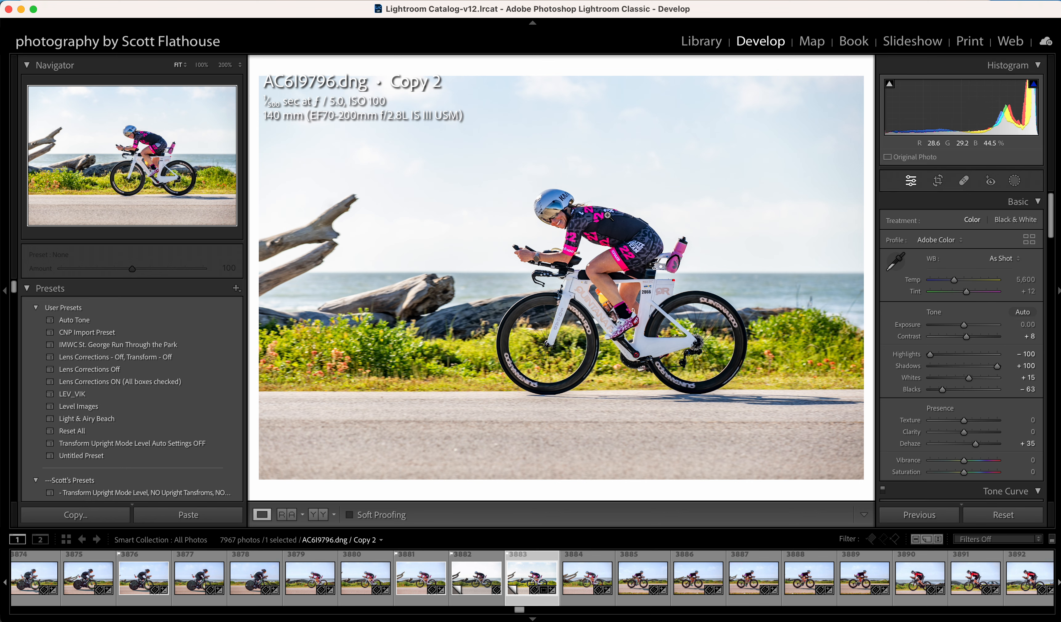
key(super+e)
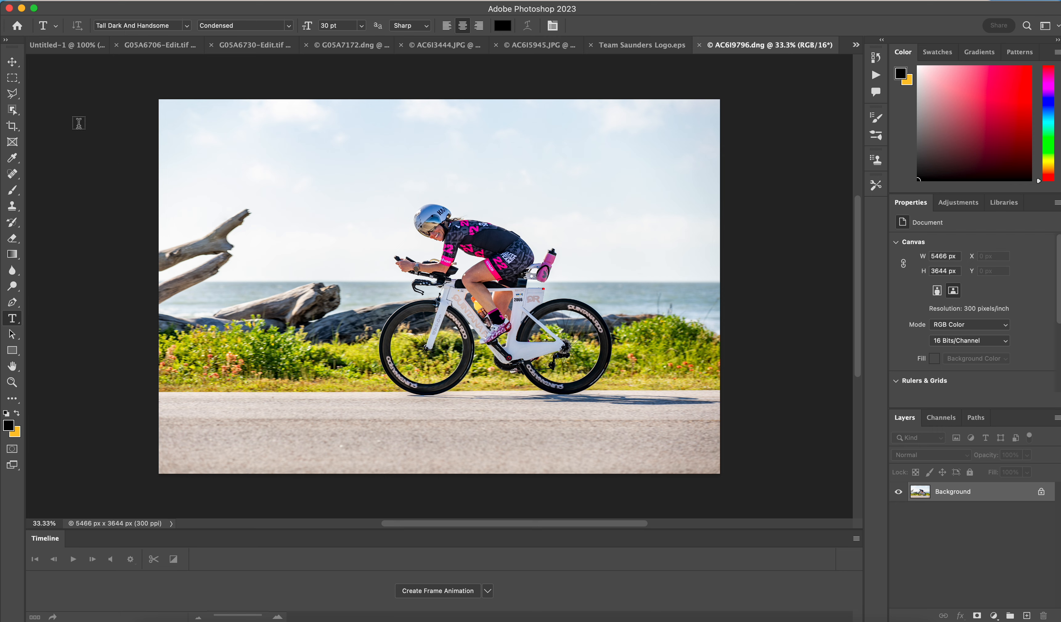
Start Sky Replacement on the photo, set Foreground Lighting to 67, and move the dialog closer to the image
click(95, 0)
mouse_move(118, 0)
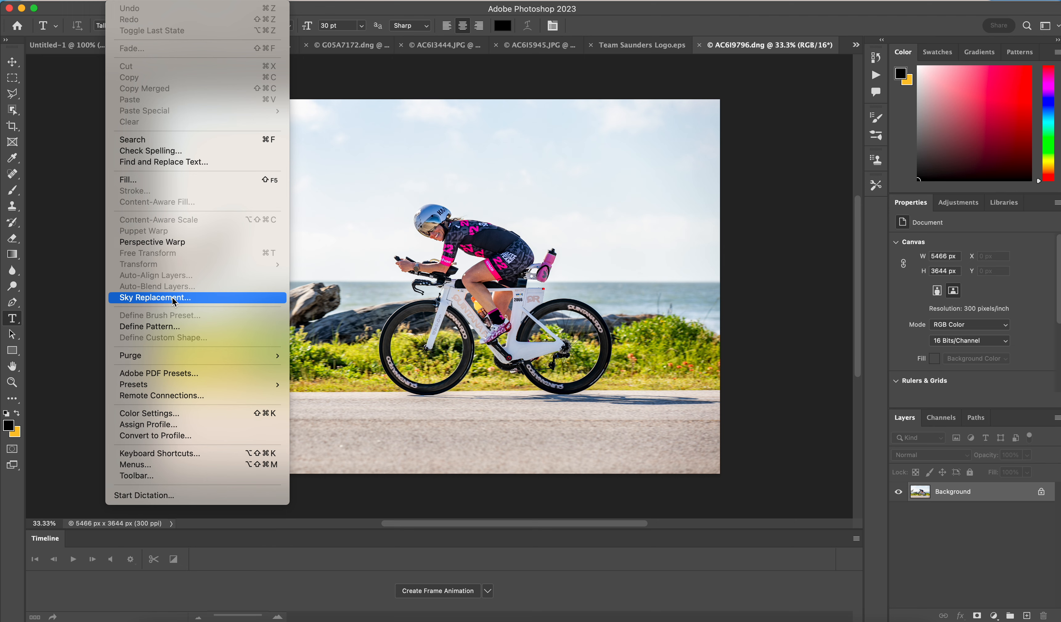
click(208, 301)
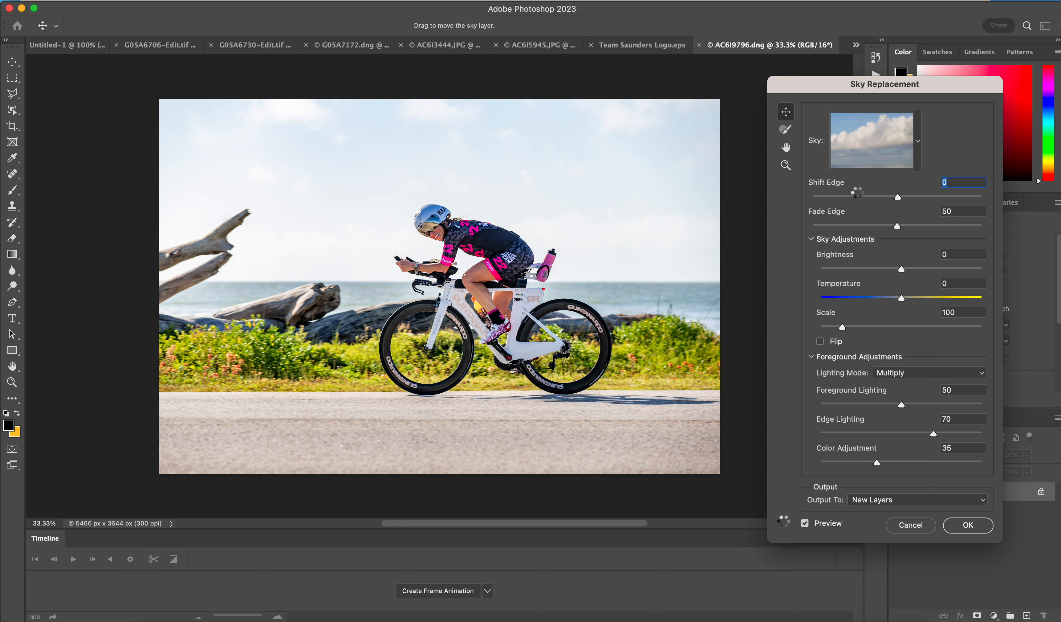
drag(902, 404, 928, 404)
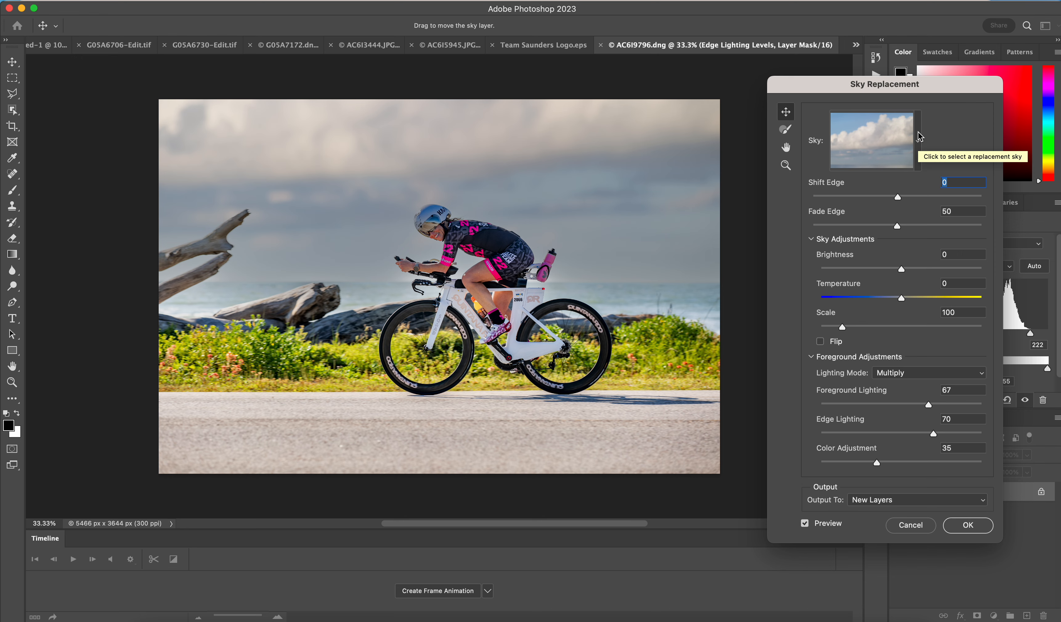
drag(952, 87, 924, 97)
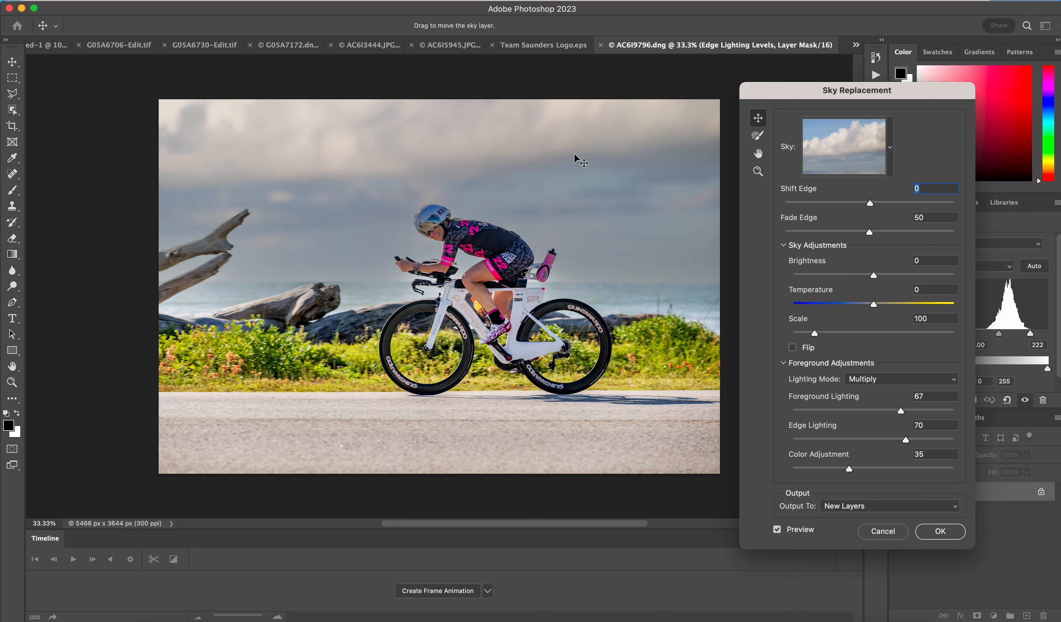
Try two replacement skies: the muted one with a single tall cloud, and the pale one with a broad cloud bank
click(892, 149)
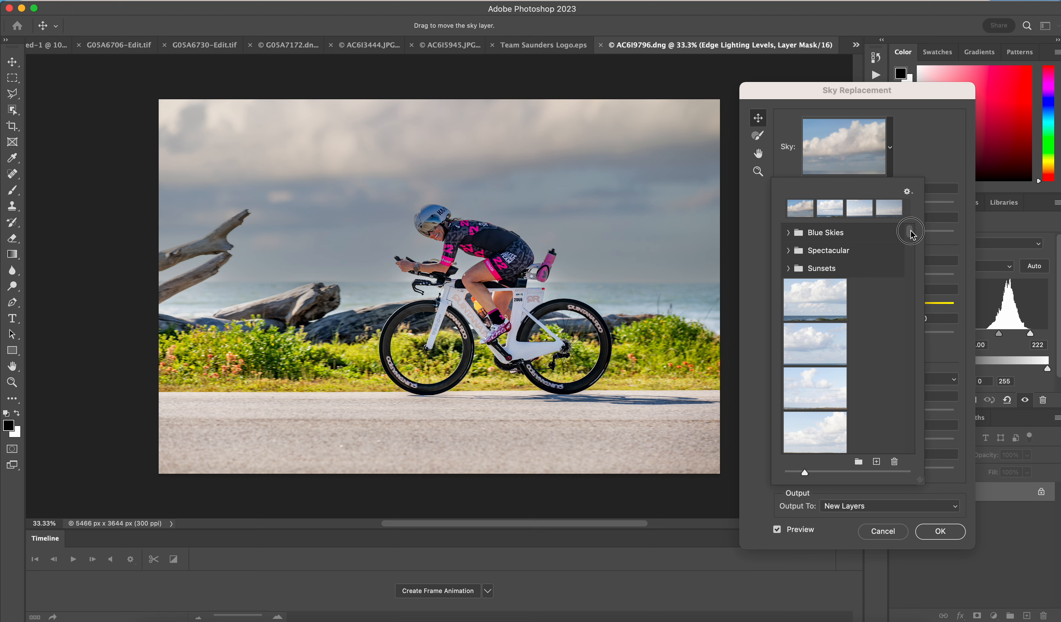
drag(911, 235, 919, 349)
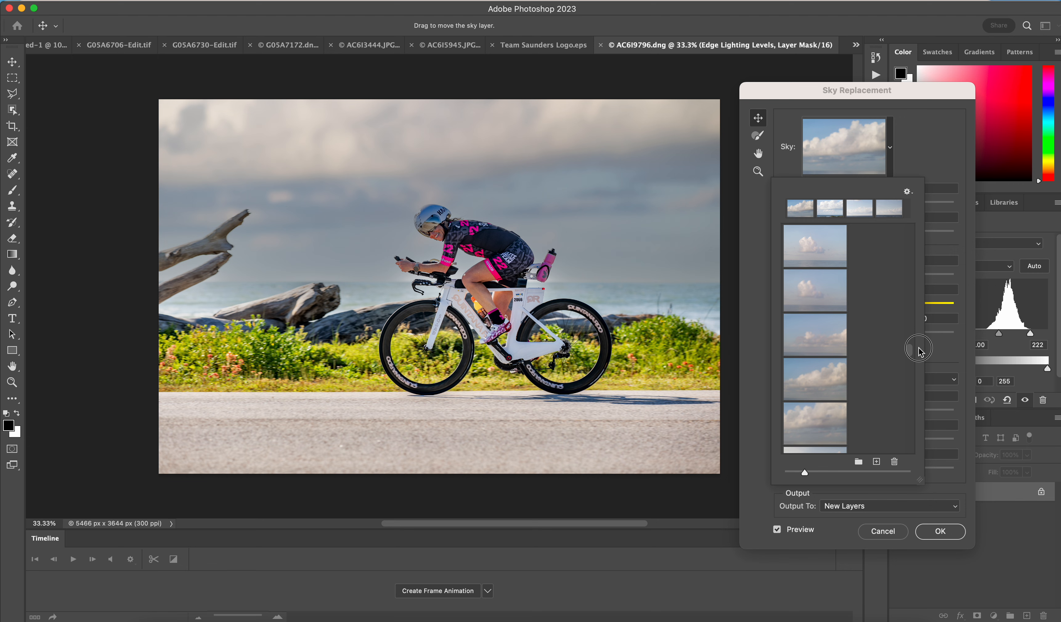
click(820, 292)
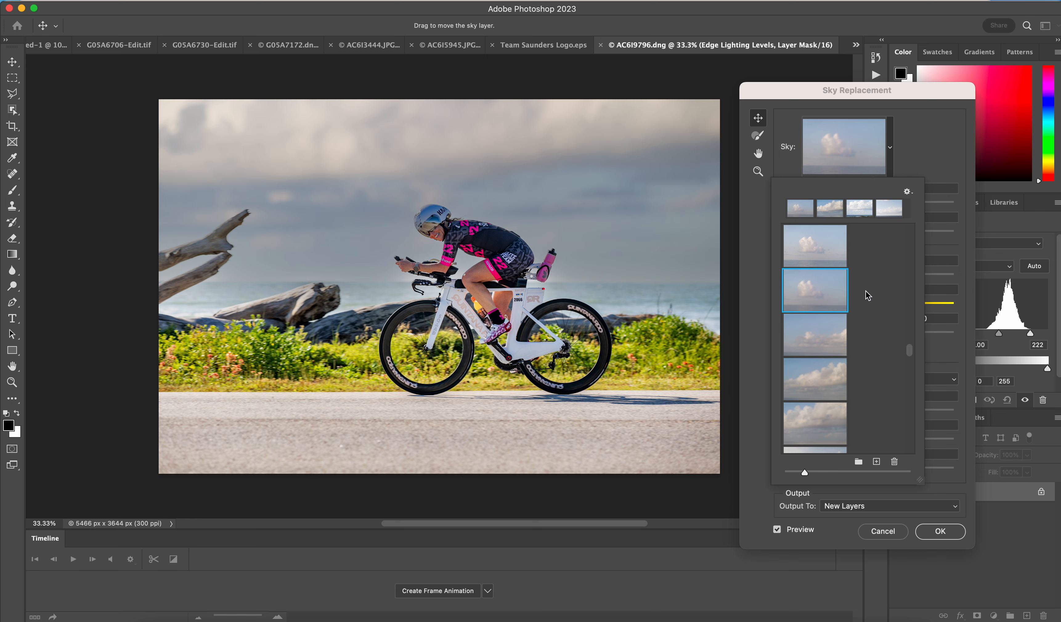
drag(911, 351, 911, 380)
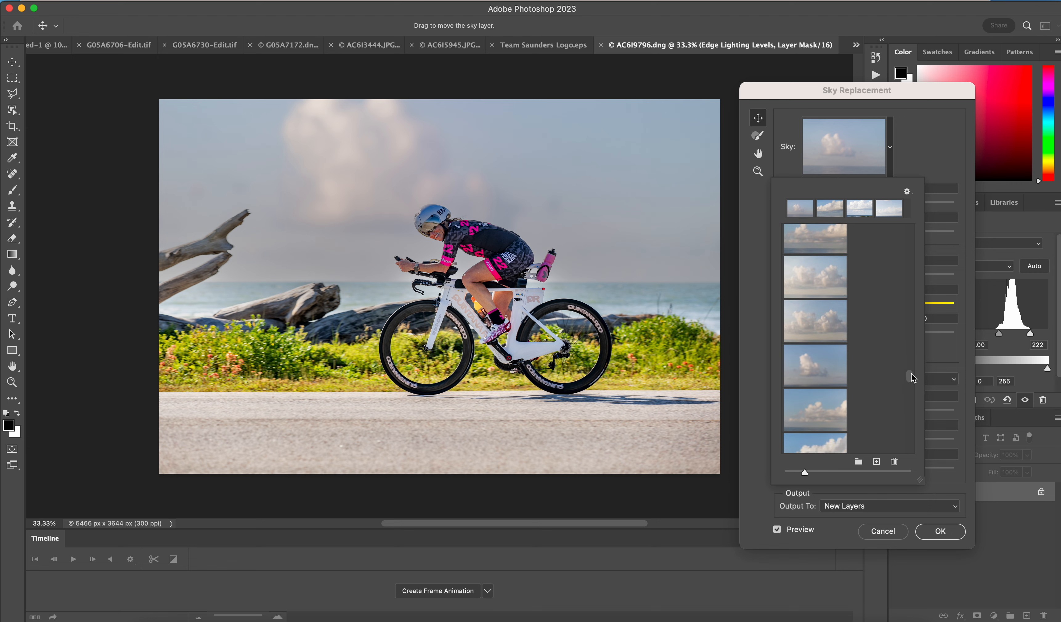
click(817, 278)
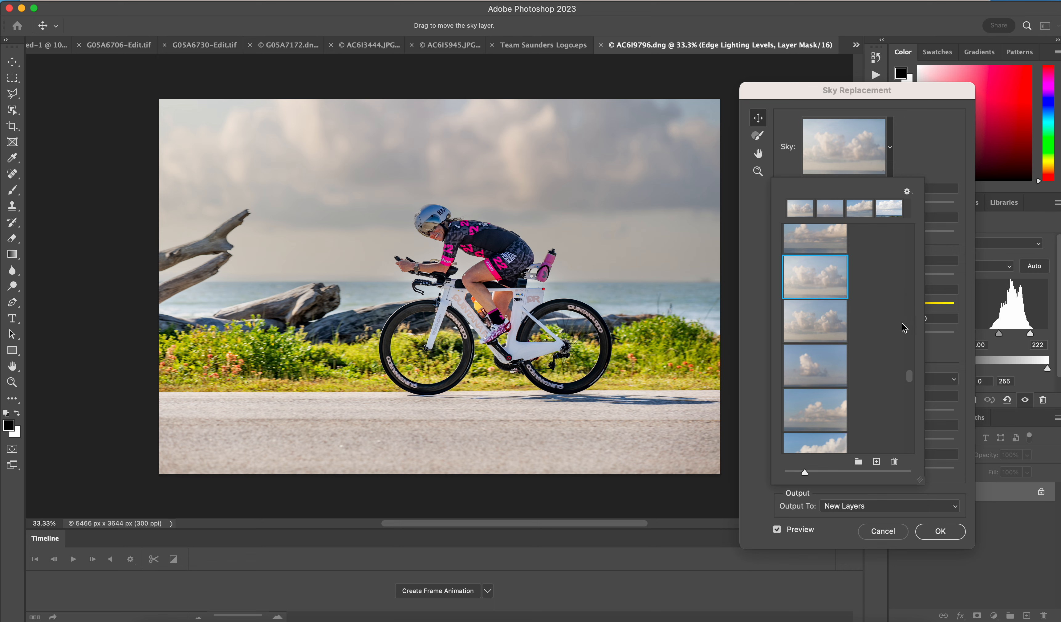
Try the blue replacement sky with a small cluster of low clouds from the custom skies in the lower part of the list
drag(911, 378, 911, 392)
scroll(913, 398, down, 3)
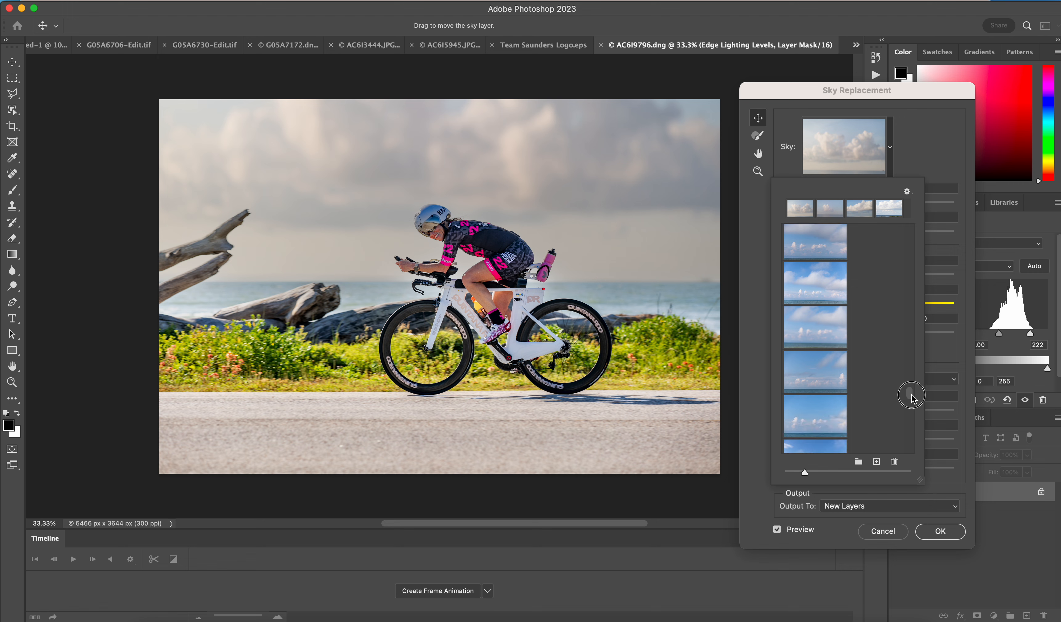
drag(912, 397, 912, 401)
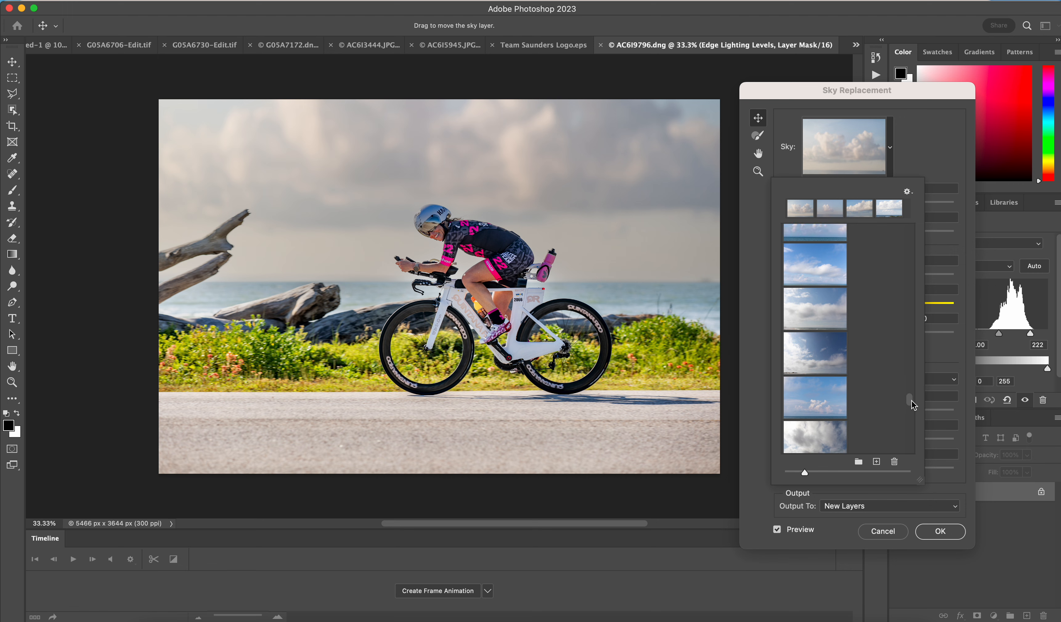
click(820, 407)
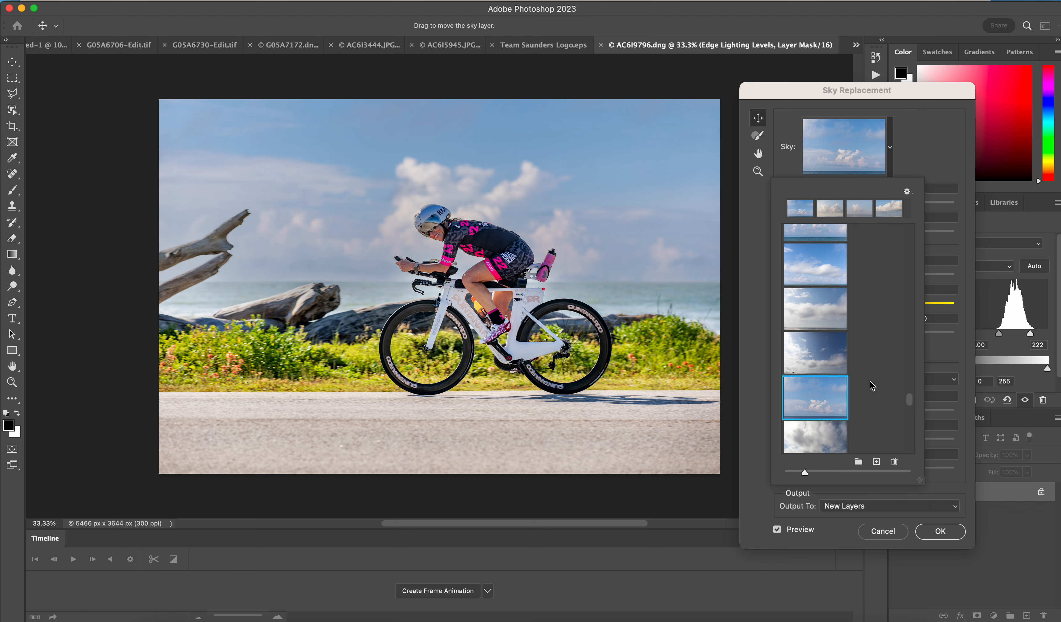
Try the blue sky with scattered white cumulus above a dark shoreline and shift it slightly behind the cyclist
drag(911, 402, 916, 418)
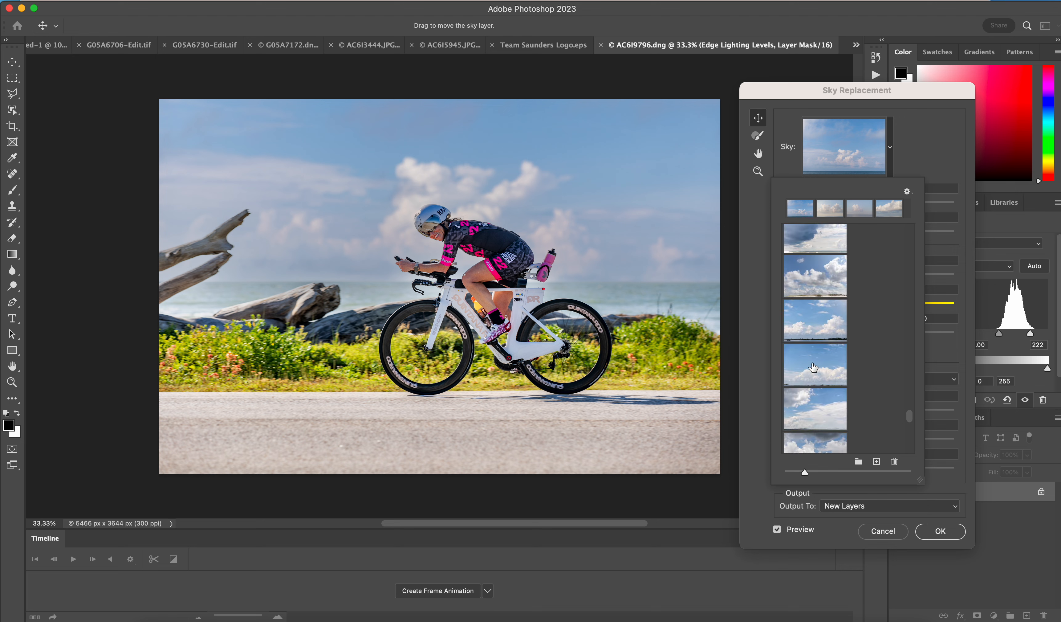
click(823, 327)
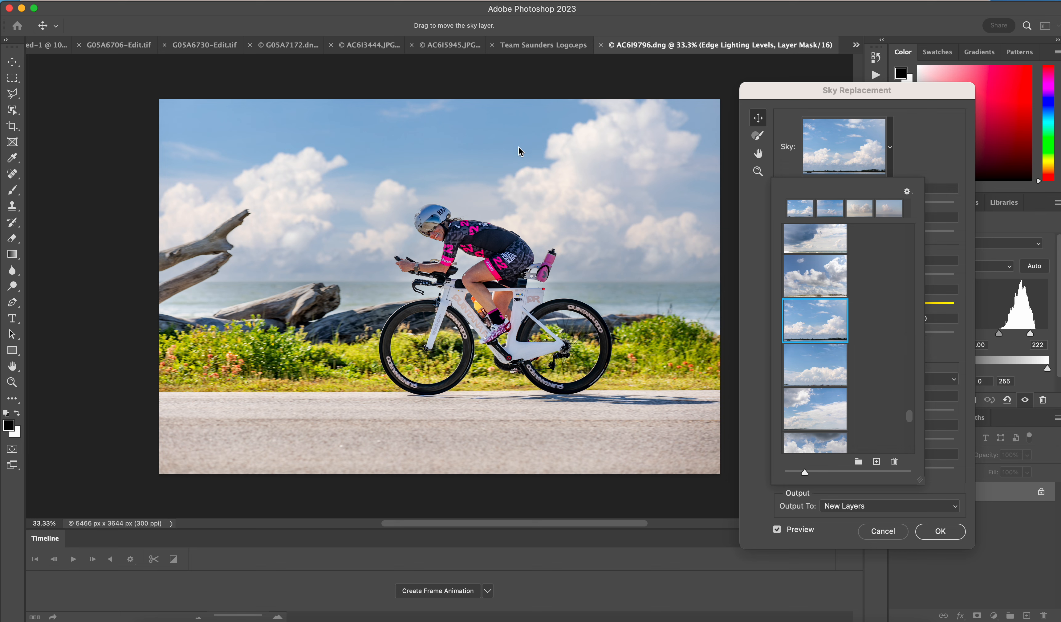
click(479, 173)
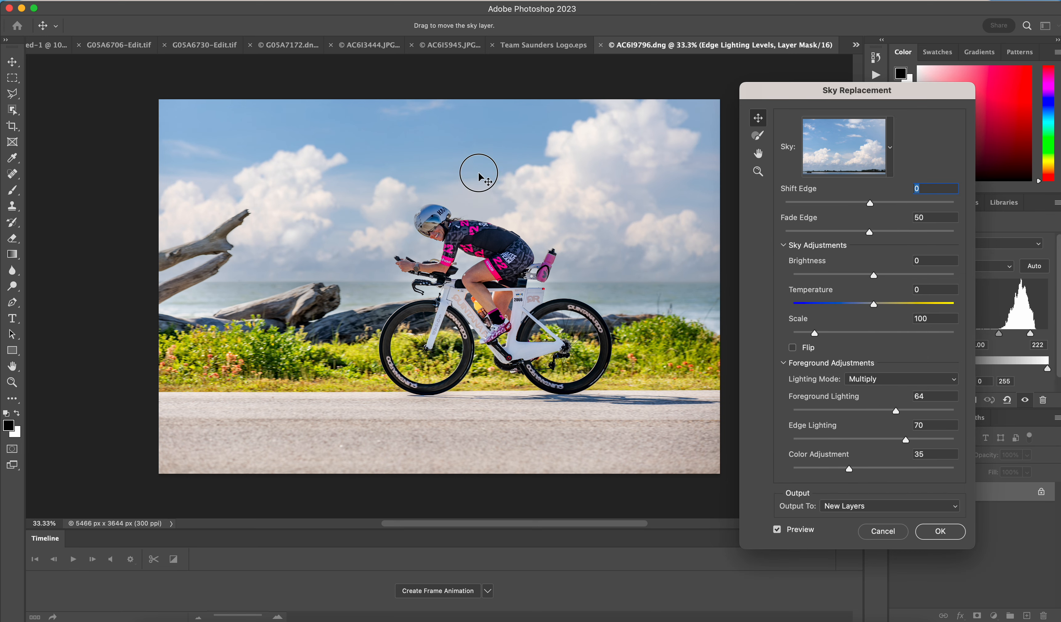
mouse_move(479, 173)
mouse_down()
mouse_move(481, 152)
mouse_move(479, 176)
mouse_up()
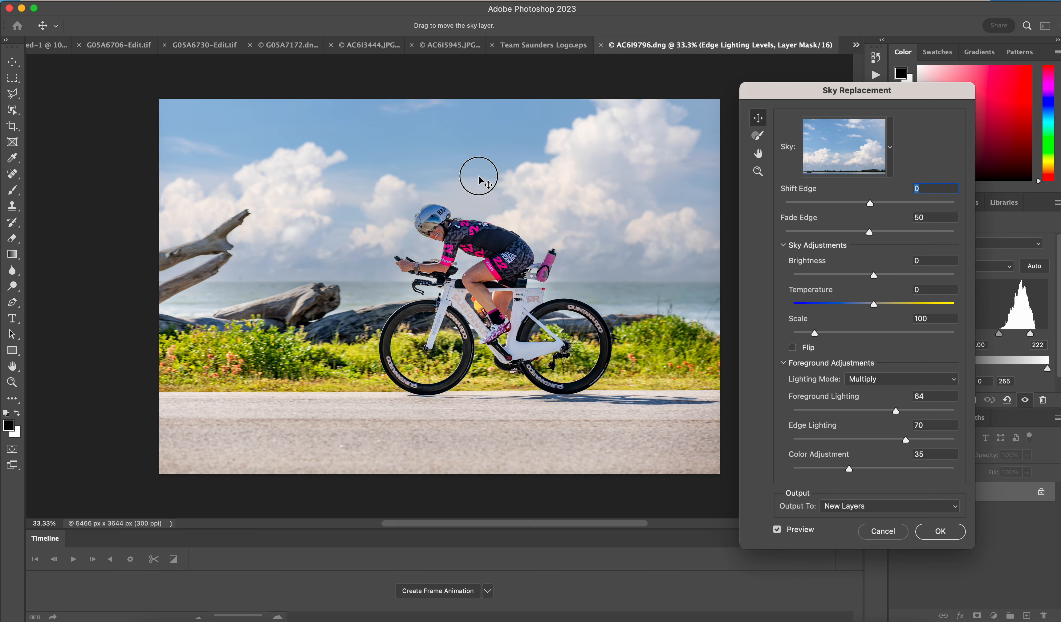
drag(479, 175, 479, 174)
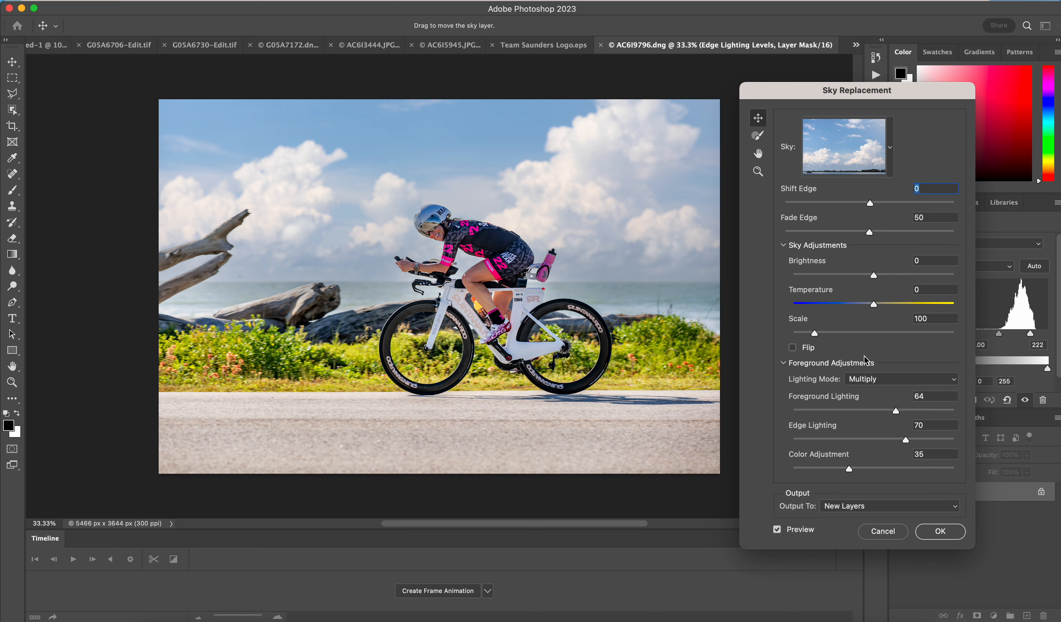
Try the darker blue sky with clouds over a brown field and nudge it slightly sideways
click(890, 147)
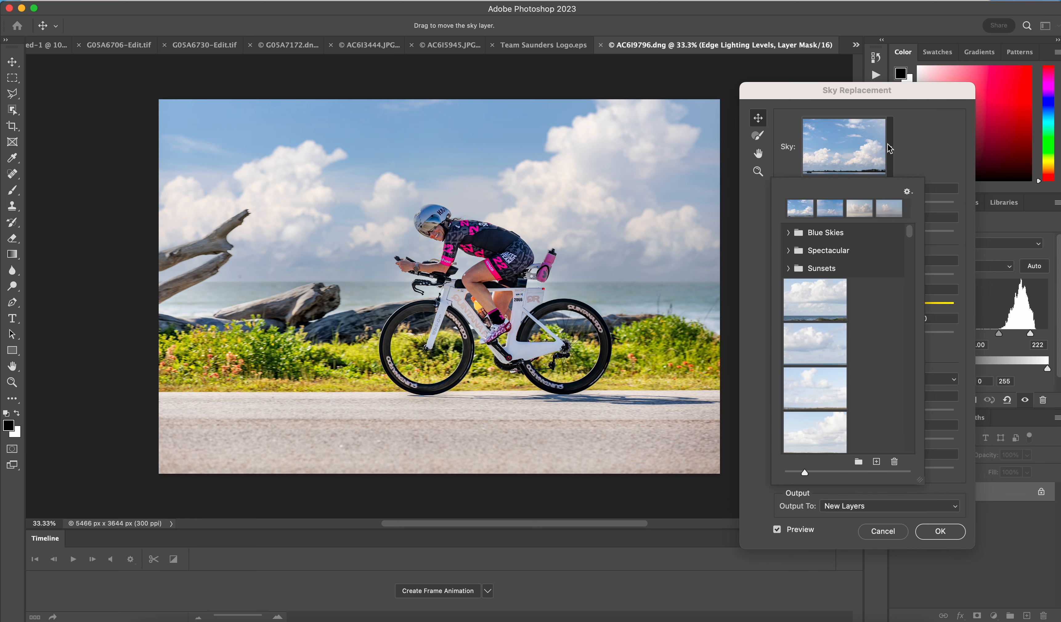
drag(911, 234, 913, 441)
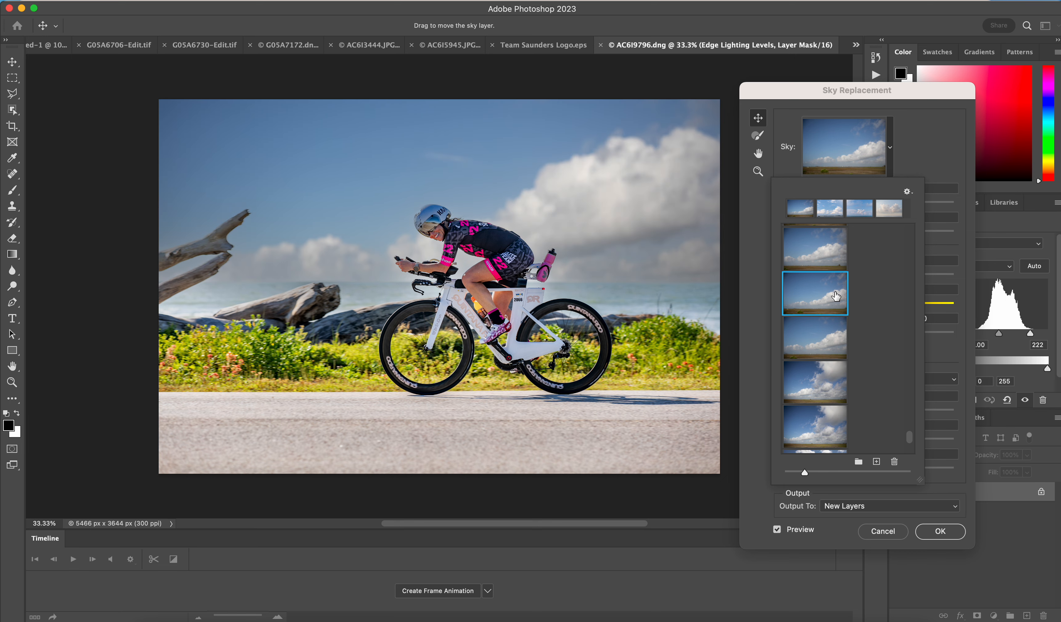
click(570, 186)
mouse_move(564, 190)
mouse_down()
mouse_move(564, 166)
mouse_move(571, 188)
mouse_up()
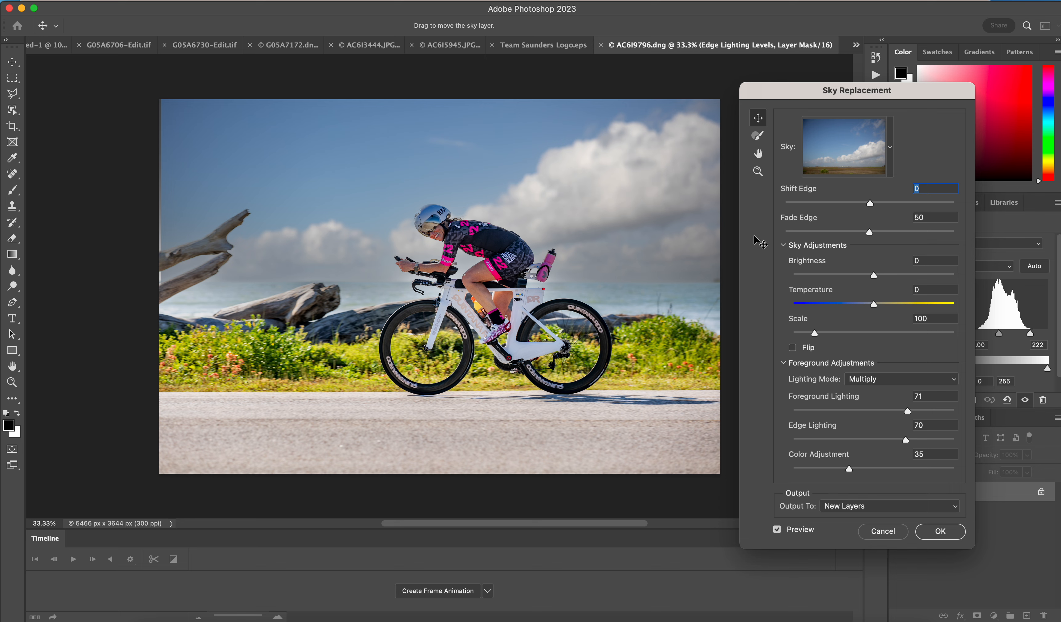
Try the heavily clouded last sky in the list and the blue sky with a low white cloud bank, shifting the latter upward
click(891, 148)
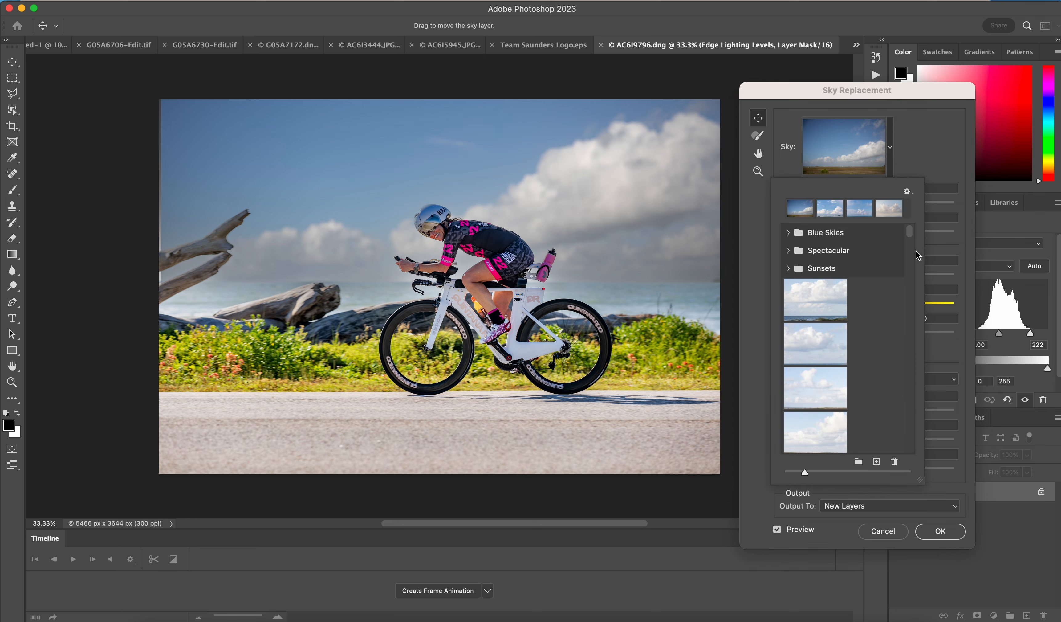
drag(910, 232, 922, 458)
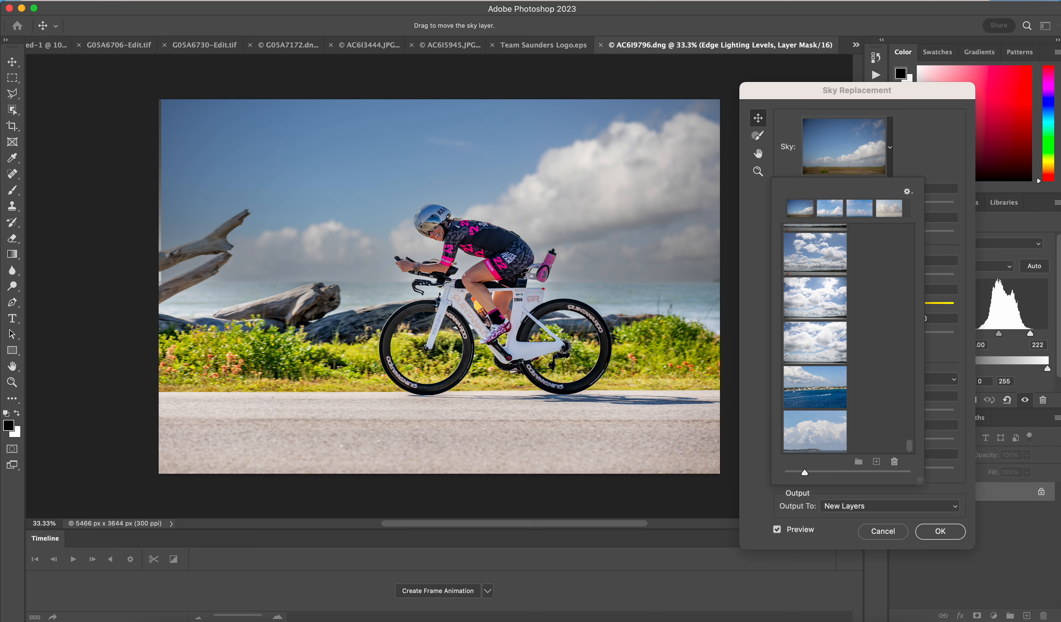
click(818, 439)
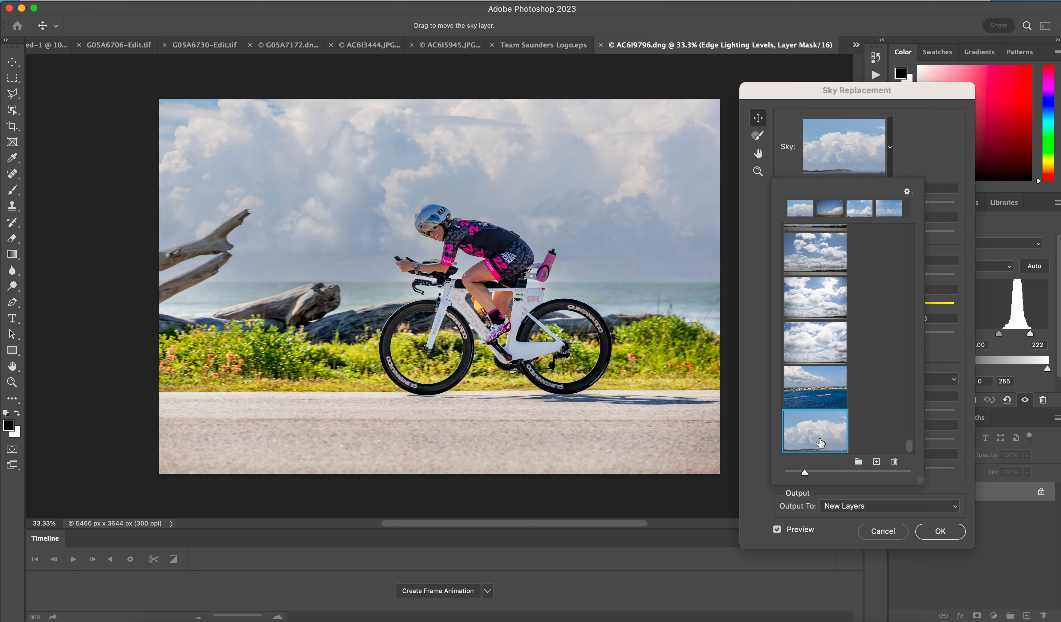
drag(907, 444, 911, 422)
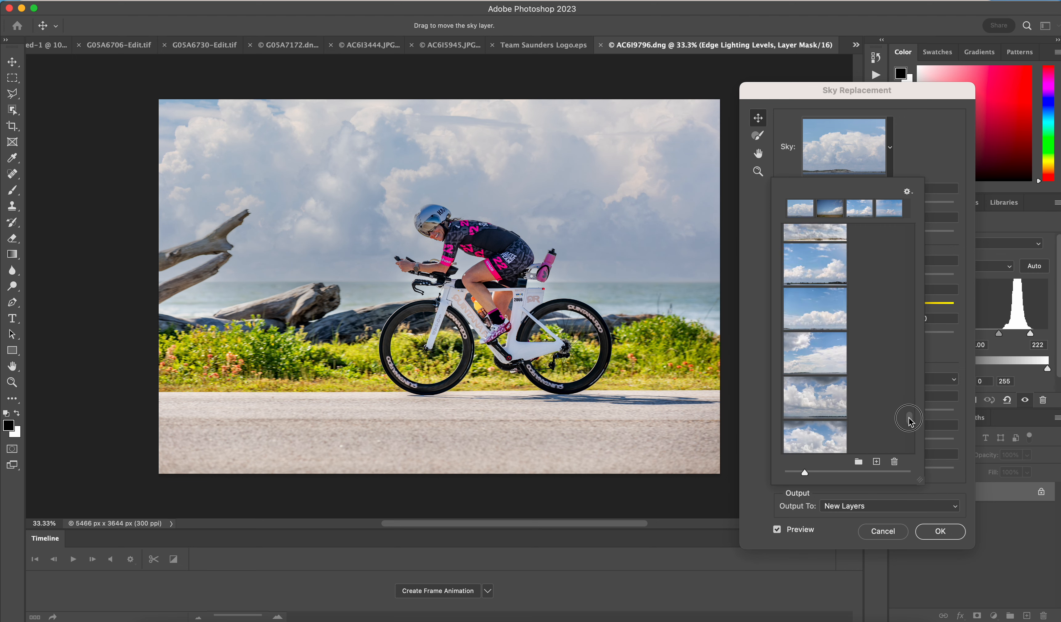
click(830, 320)
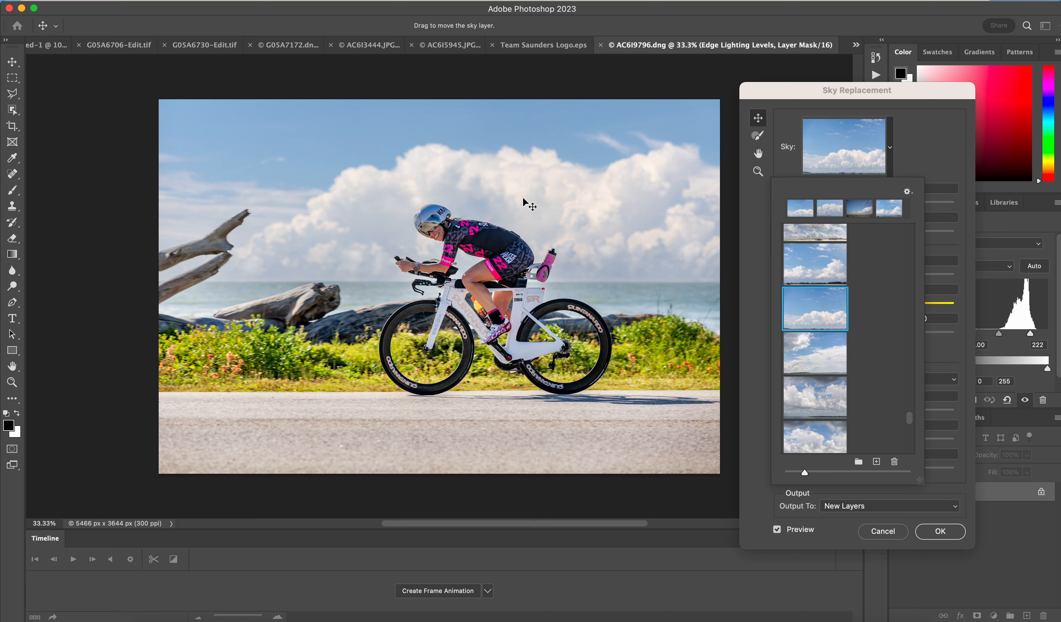
mouse_move(526, 204)
mouse_down()
mouse_move(524, 165)
mouse_move(526, 185)
mouse_up()
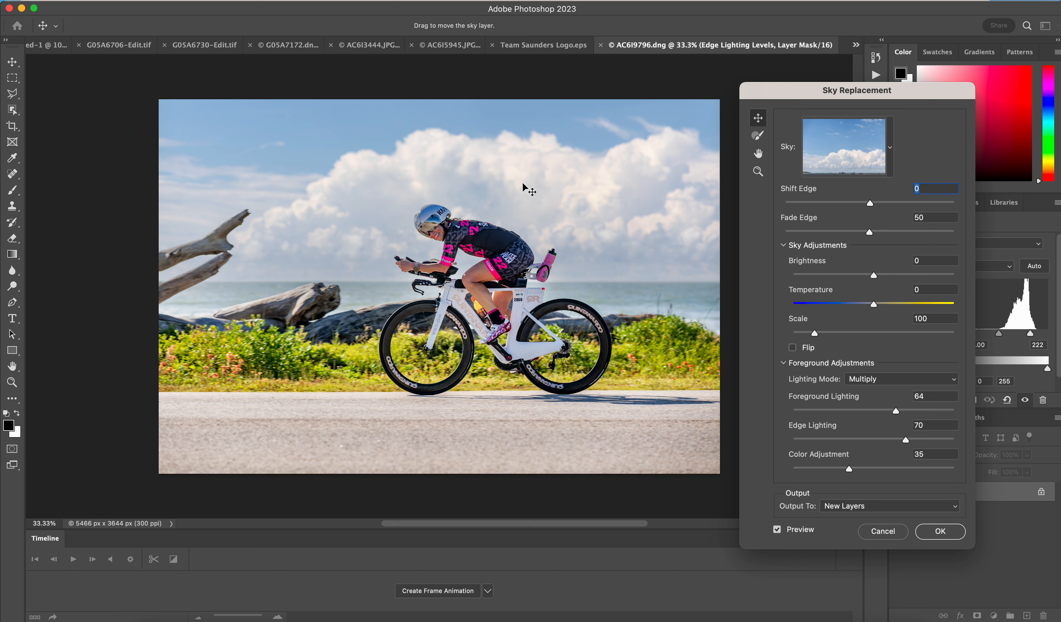
Switch back to the scattered cumulus sky with the dark shoreline and nudge it slightly downward
click(890, 149)
drag(911, 233, 911, 415)
click(819, 320)
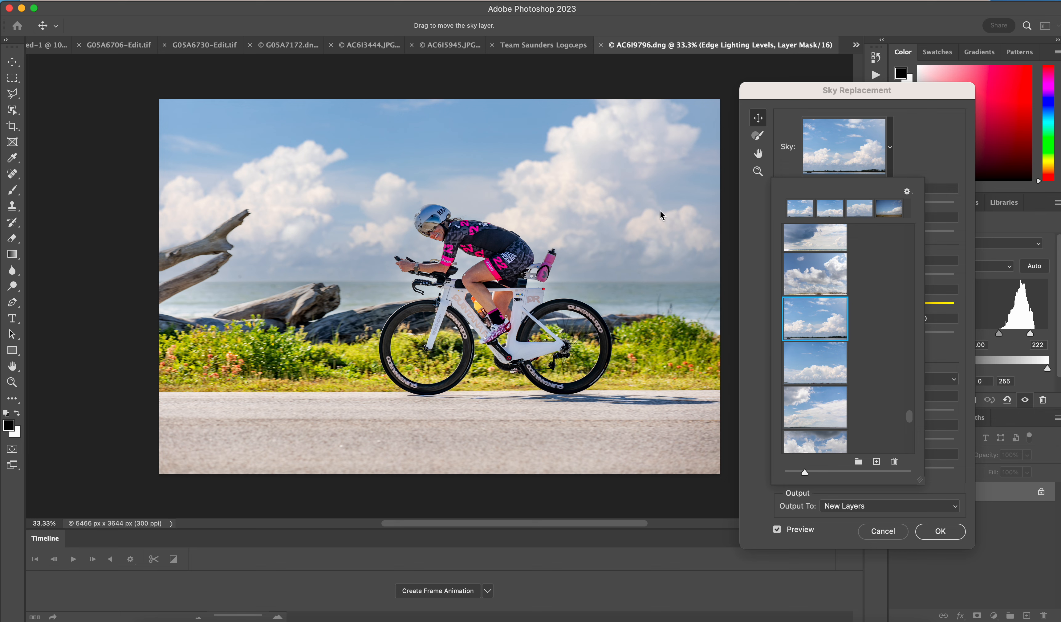
click(533, 190)
drag(533, 190, 534, 193)
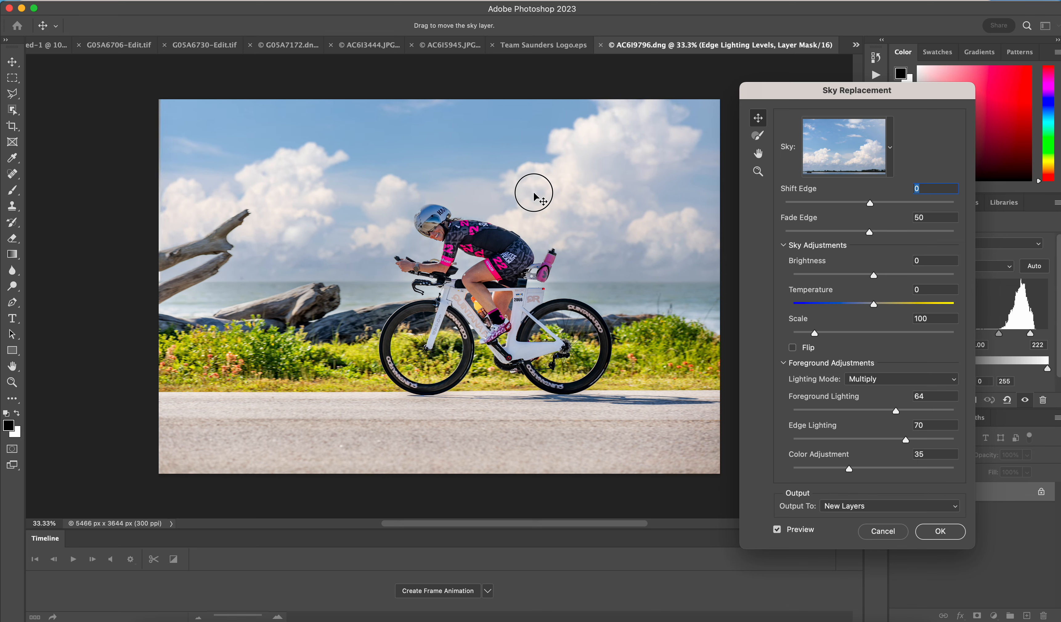
drag(535, 193, 535, 193)
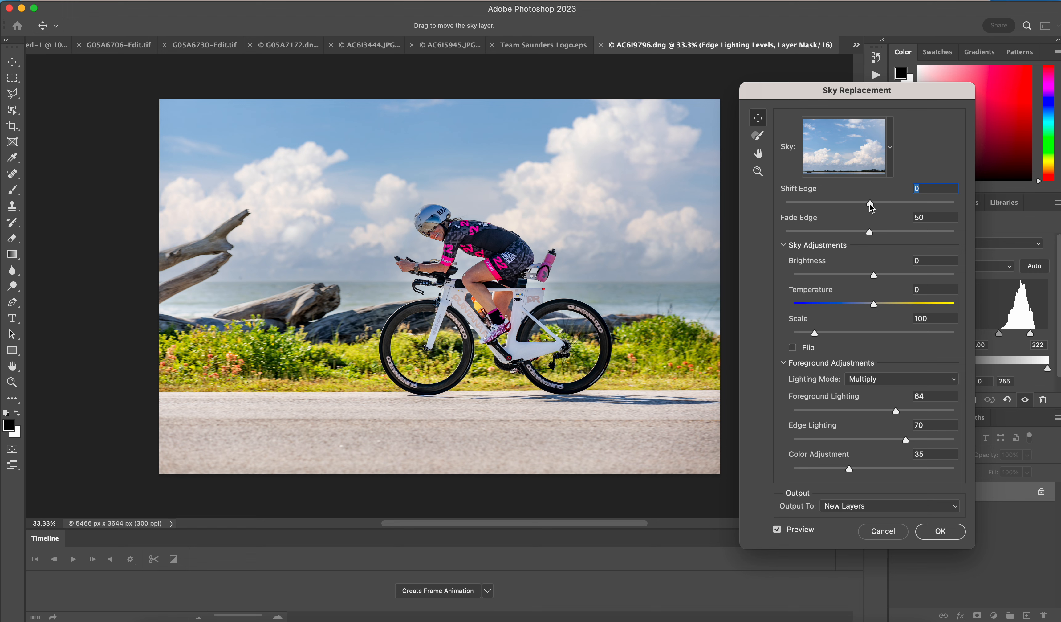
Try two cloudy presets from the Blue Skies group and the custom sky G05A8008 as replacements
click(891, 147)
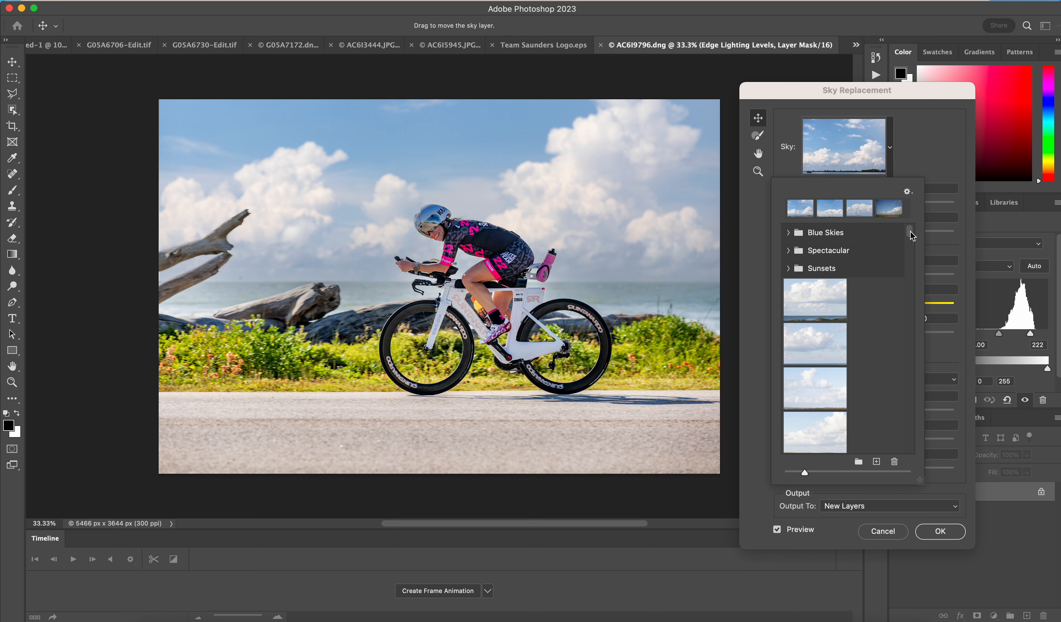
click(792, 233)
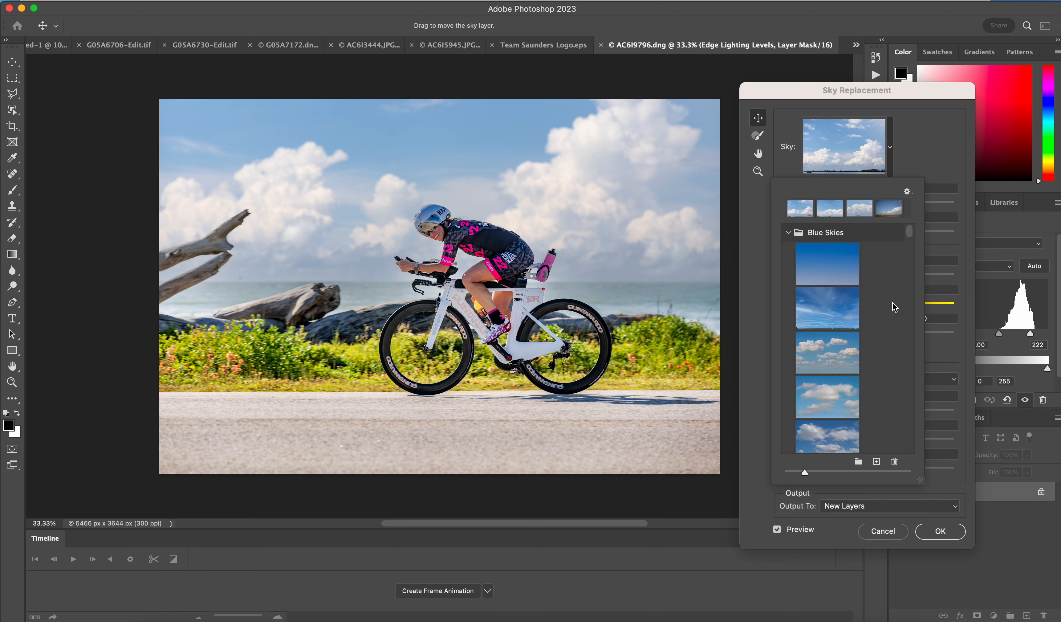
scroll(892, 384, down, 3)
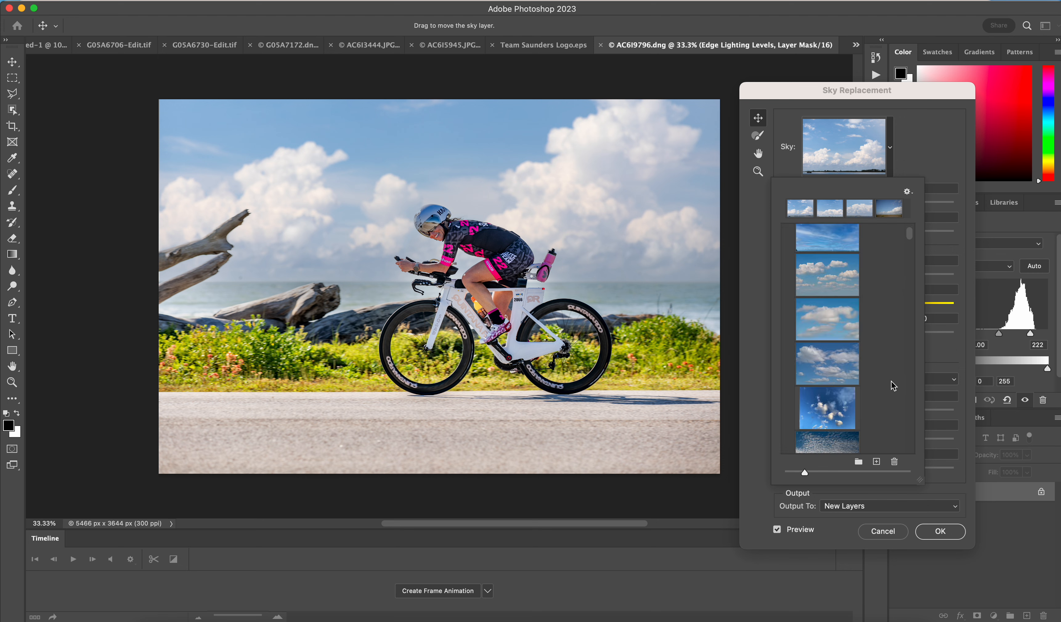
scroll(892, 384, down, 2)
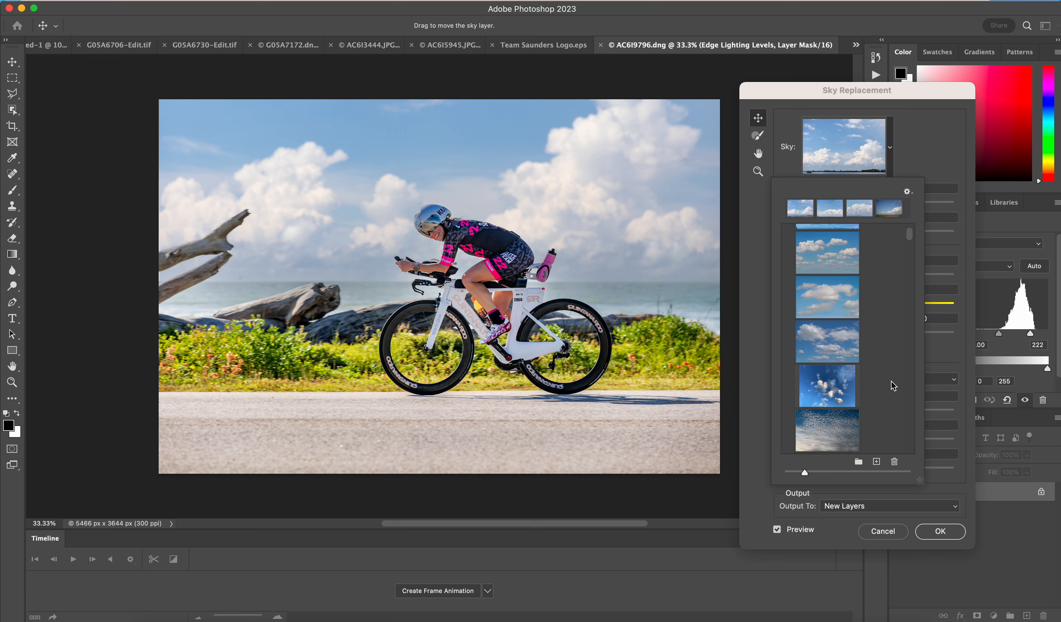
click(831, 301)
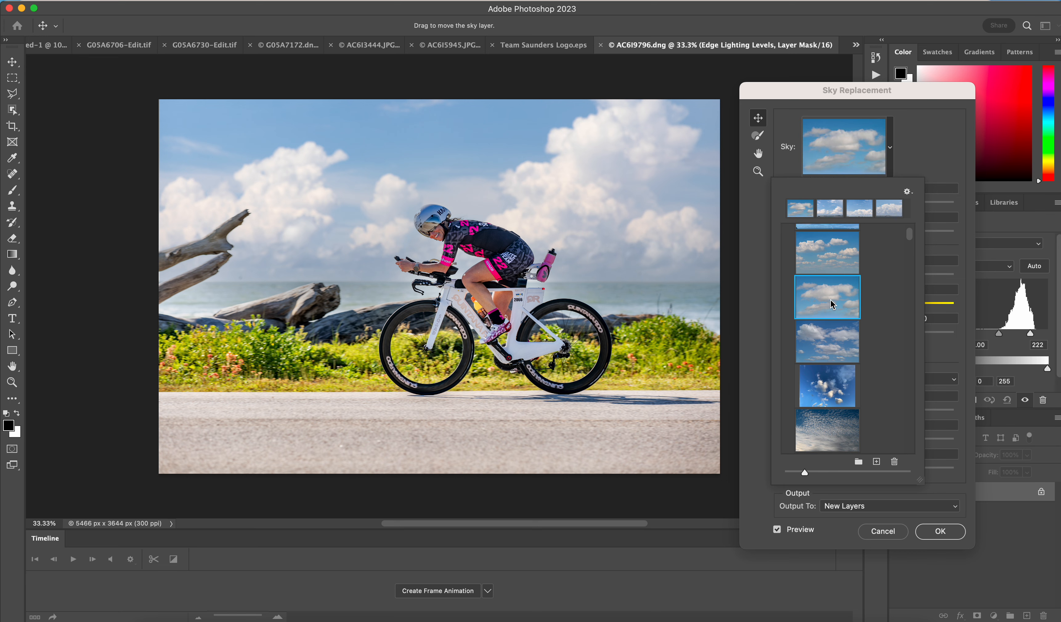
click(836, 350)
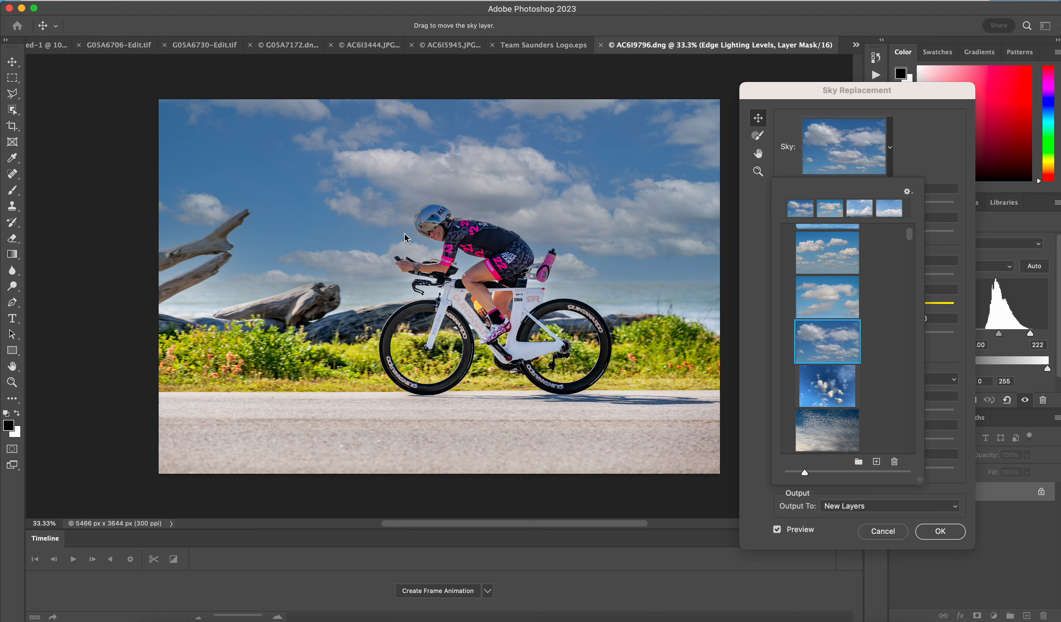
drag(911, 234, 914, 398)
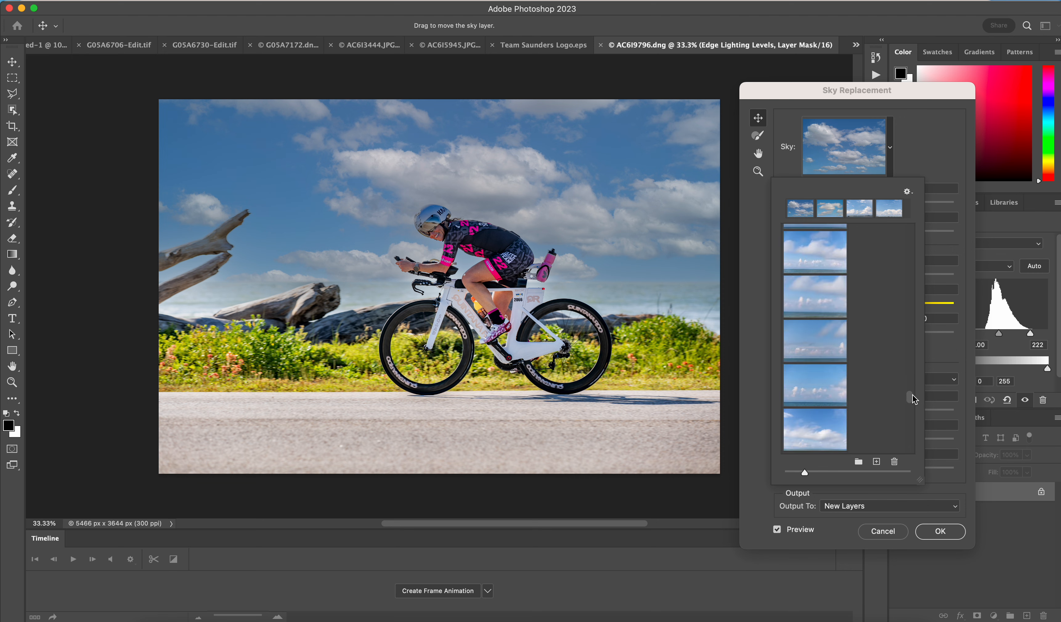
click(815, 380)
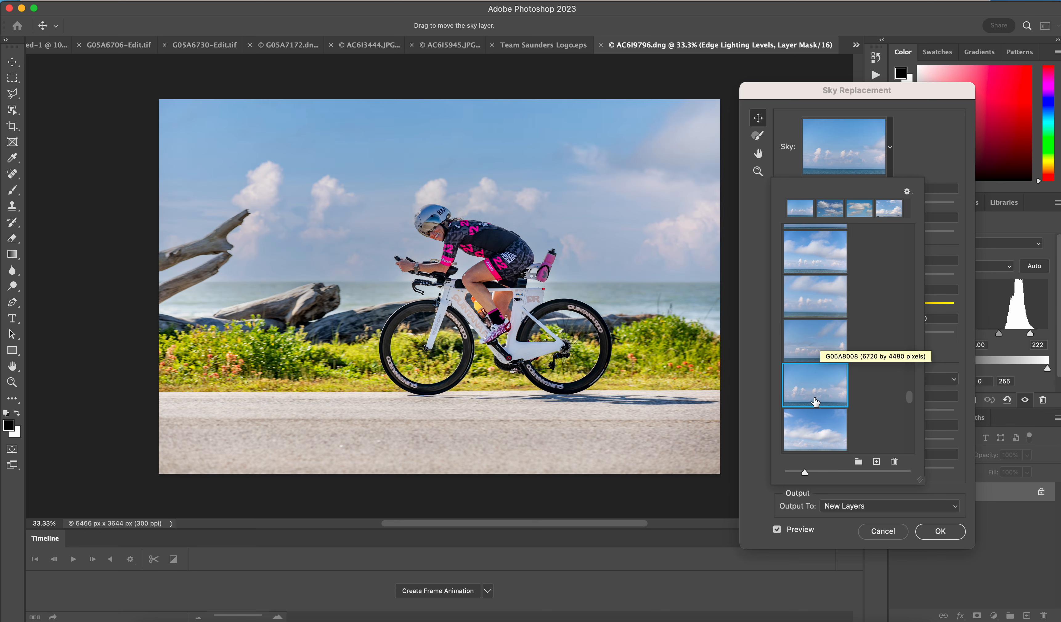
Choose the custom blue sky with the small low cloud cluster and move it slightly upward behind the cyclist
scroll(815, 402, down, 10)
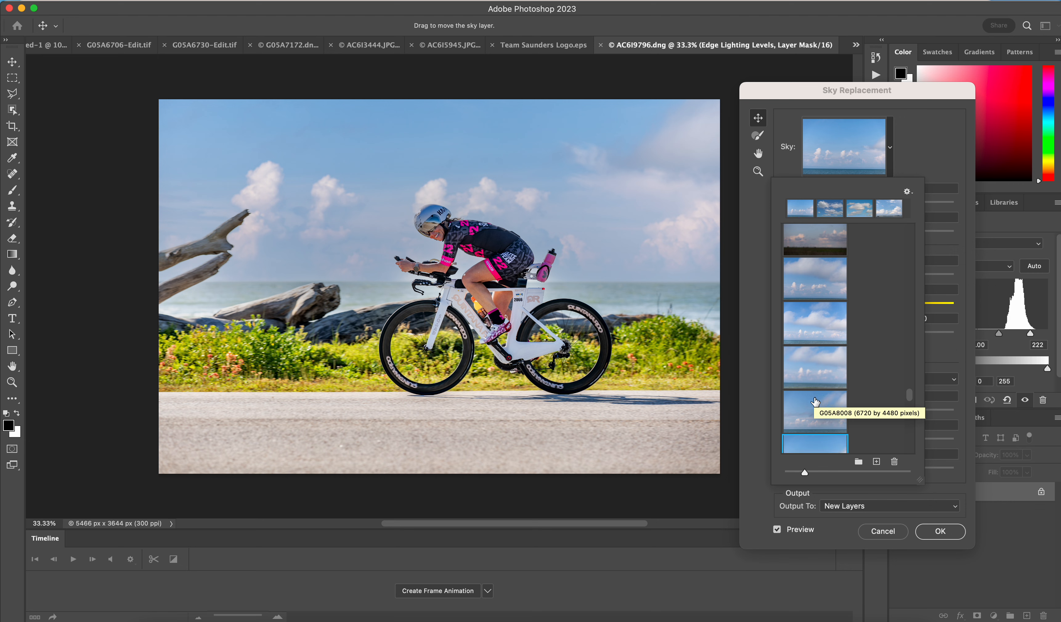
scroll(815, 402, down, 3)
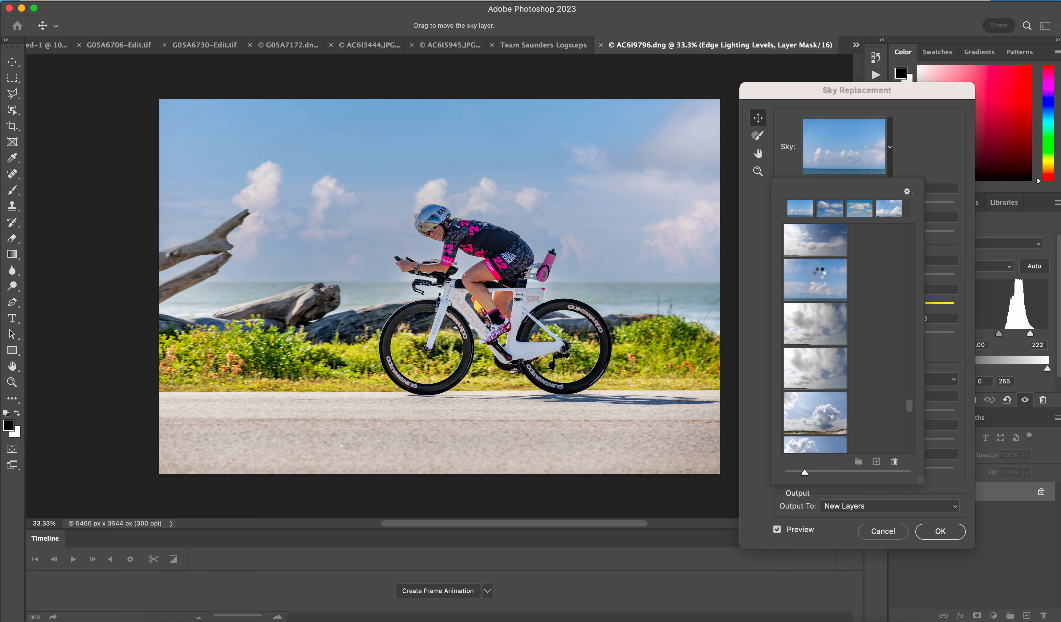
click(820, 275)
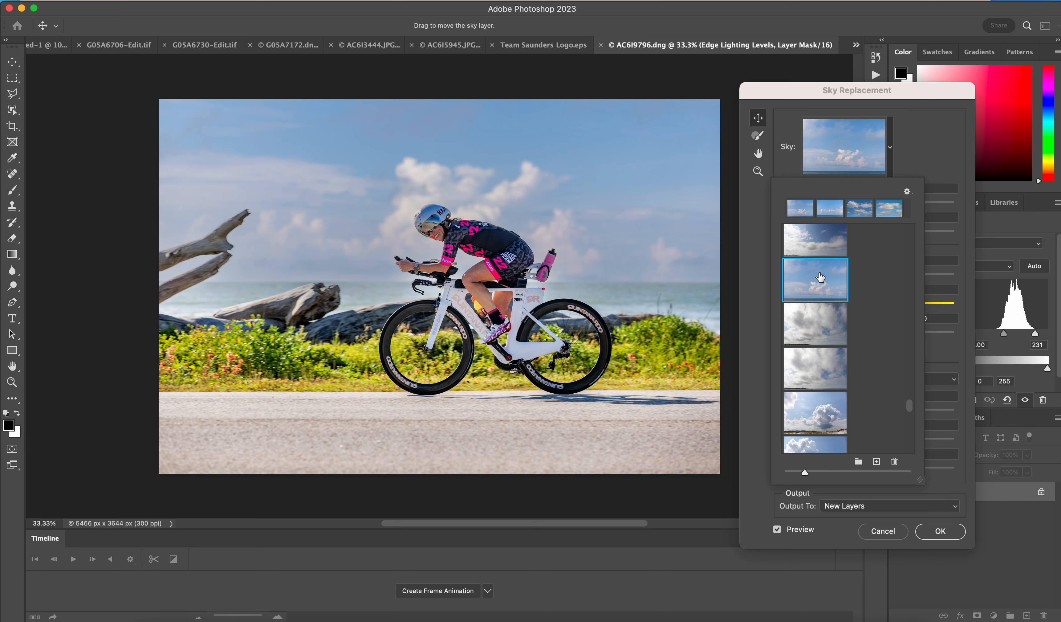
mouse_move(502, 165)
mouse_down()
mouse_move(503, 127)
mouse_move(503, 159)
mouse_up()
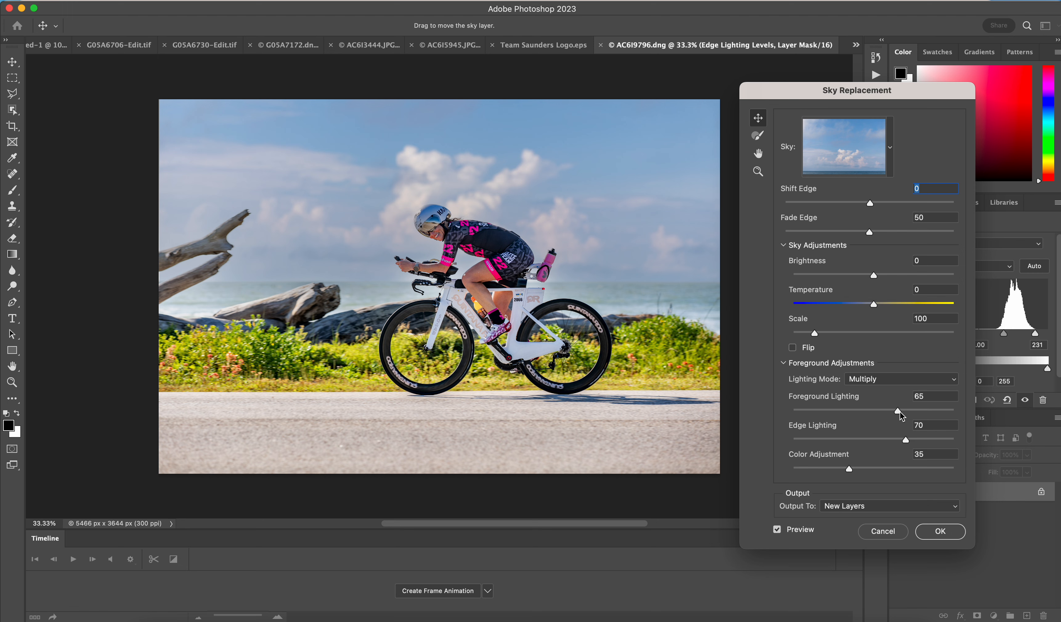
Set the sky's Brightness to 48, Temperature to 8, Shift Edge to -1 and Fade Edge to 86
drag(875, 276, 882, 308)
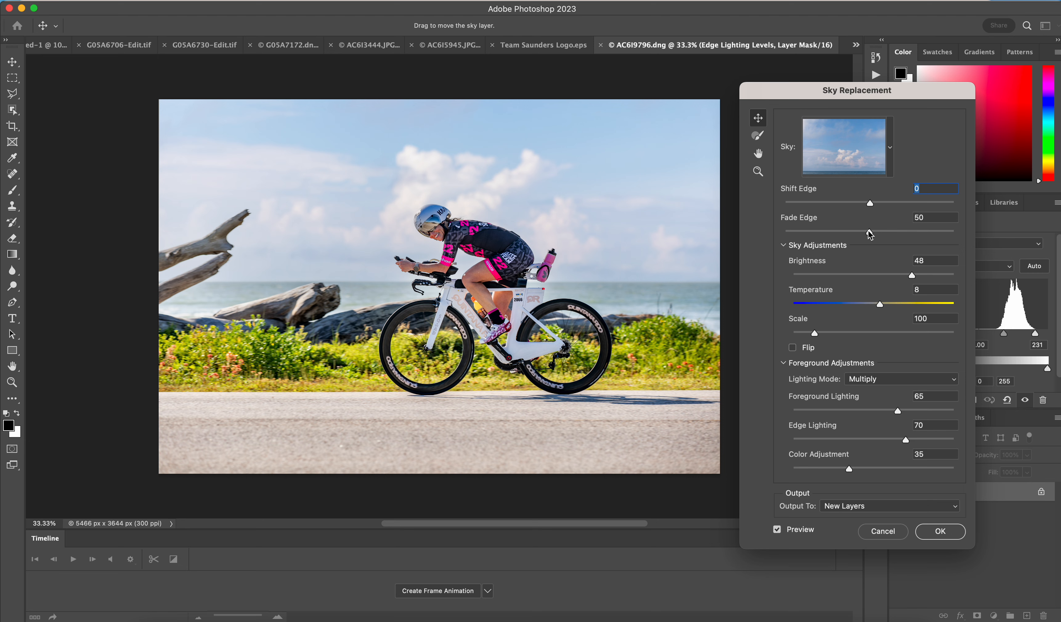
drag(872, 207, 935, 231)
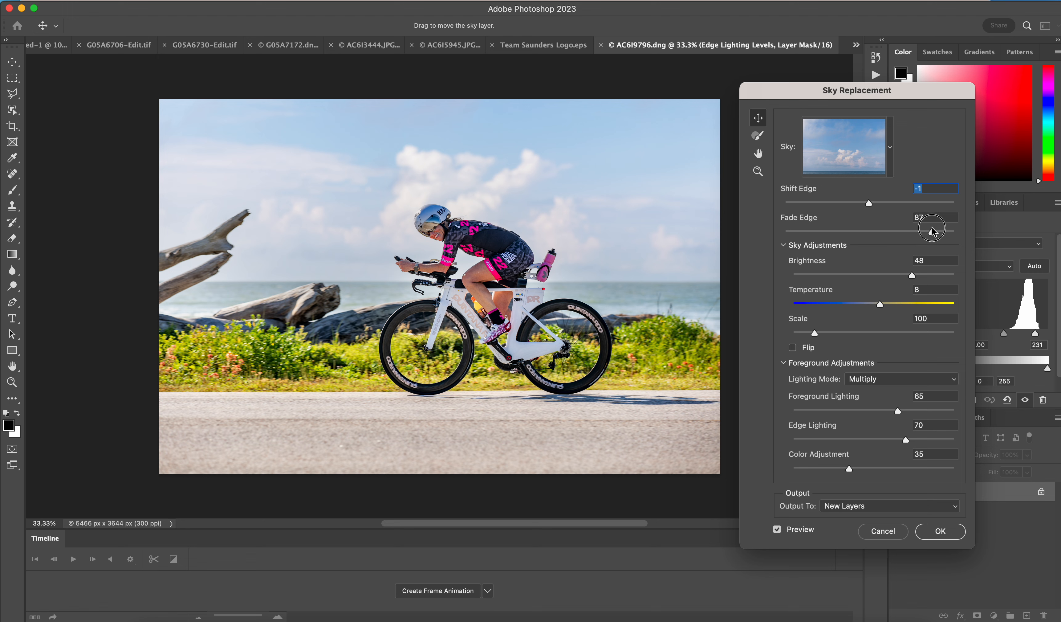
drag(932, 227, 932, 231)
Set Foreground Lighting to 0 and Edge Lighting to about 55, and apply the sky replacement to new layers
drag(900, 413, 777, 408)
drag(908, 441, 883, 442)
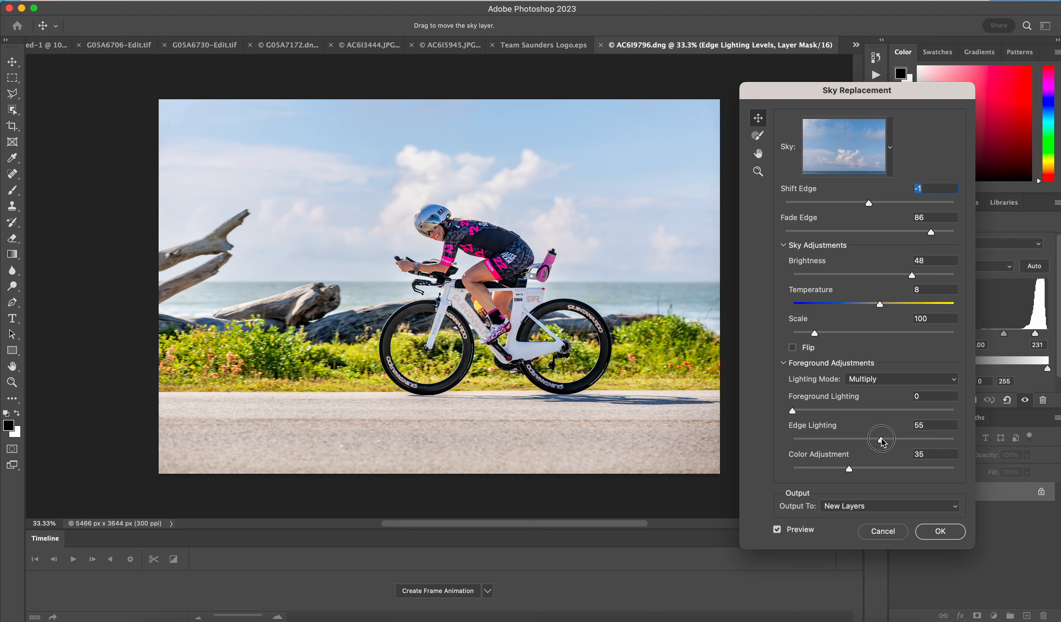
drag(883, 443, 883, 443)
click(941, 531)
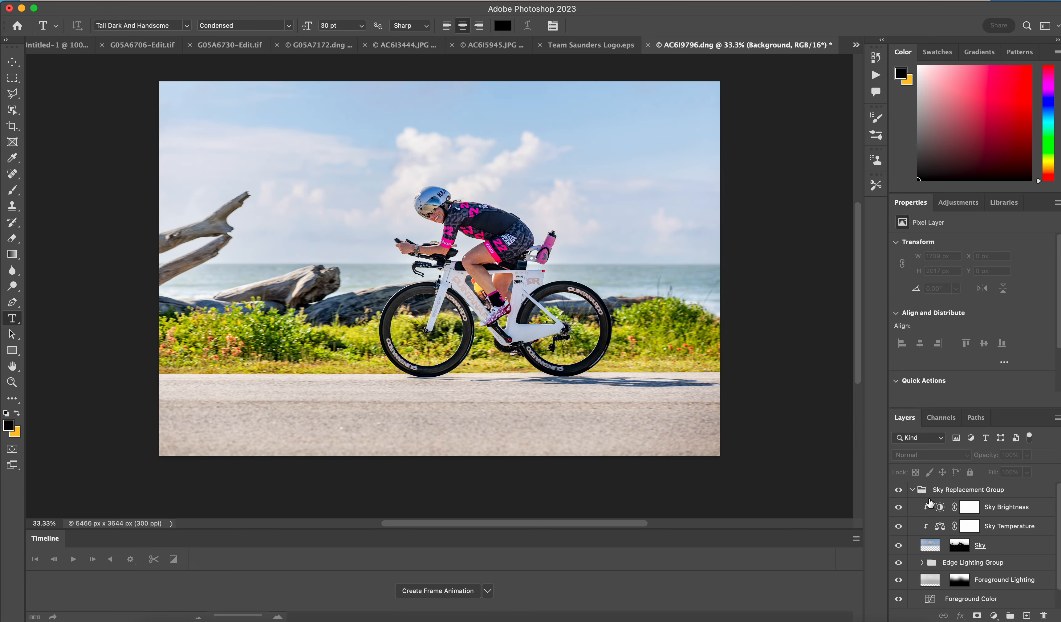
Compare the photo with the collapsed Sky Replacement Group hidden and shown, and expand the group again
click(913, 490)
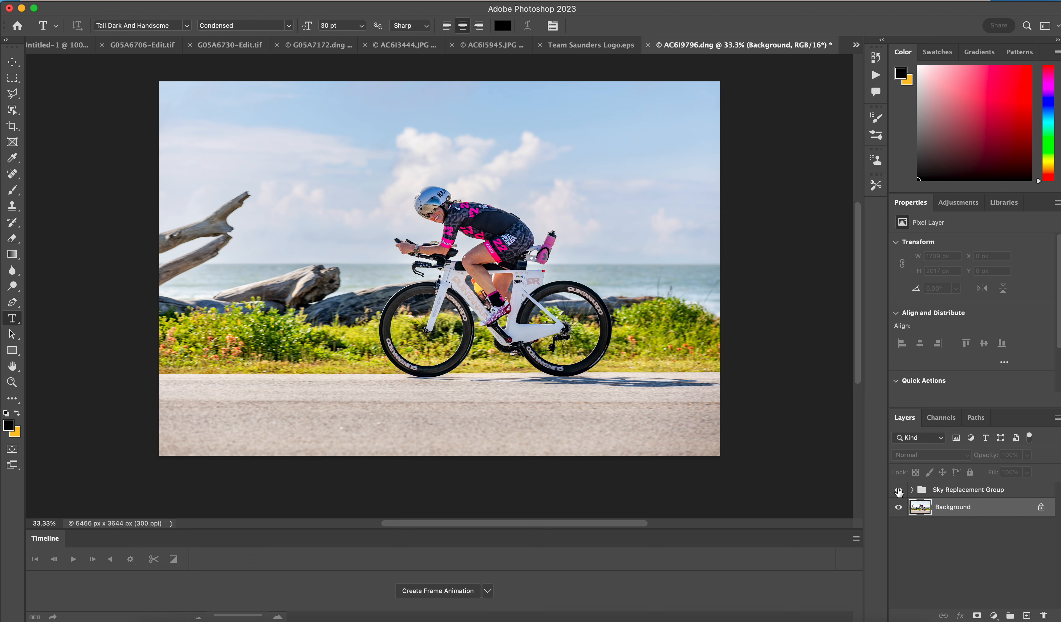
click(899, 490)
click(899, 491)
click(899, 490)
click(899, 490)
click(913, 490)
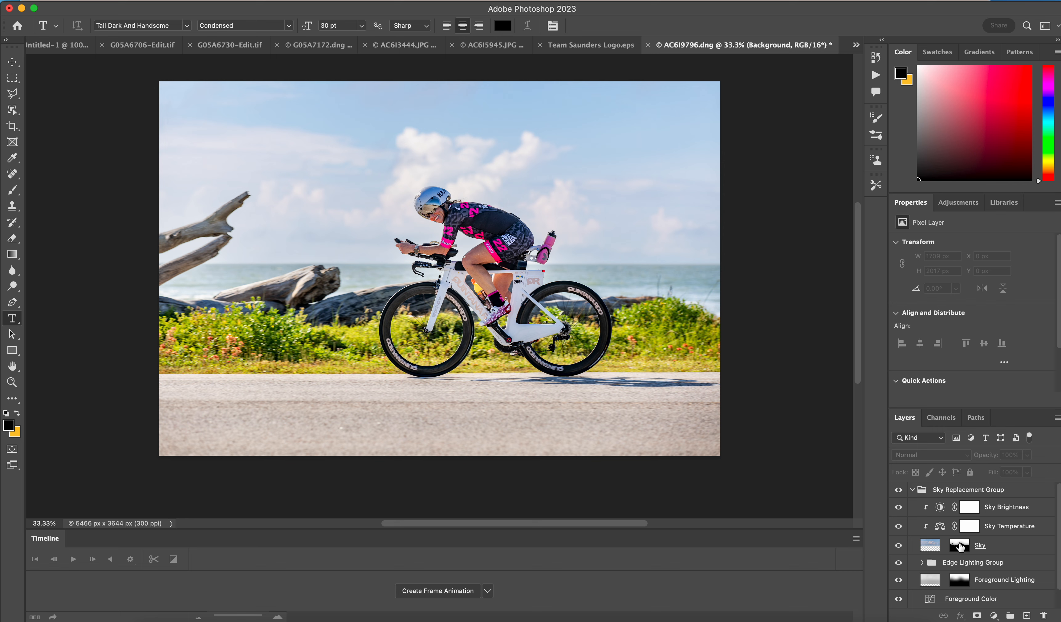
Display the Sky layer's mask on its own and examine it around the cyclist's helmet and torso
click(960, 545)
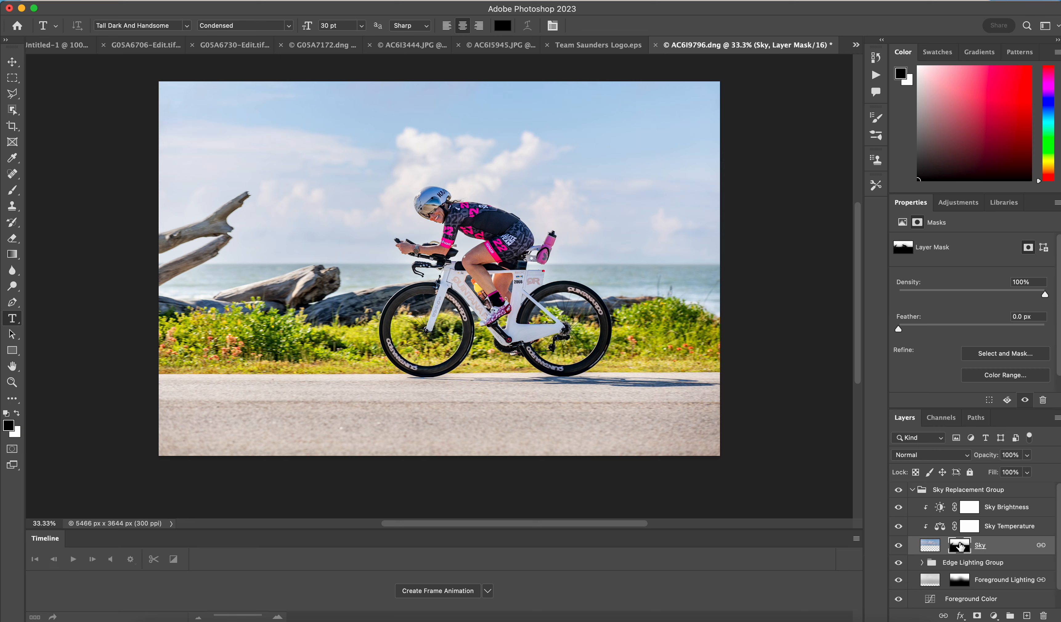
alt+click(960, 547)
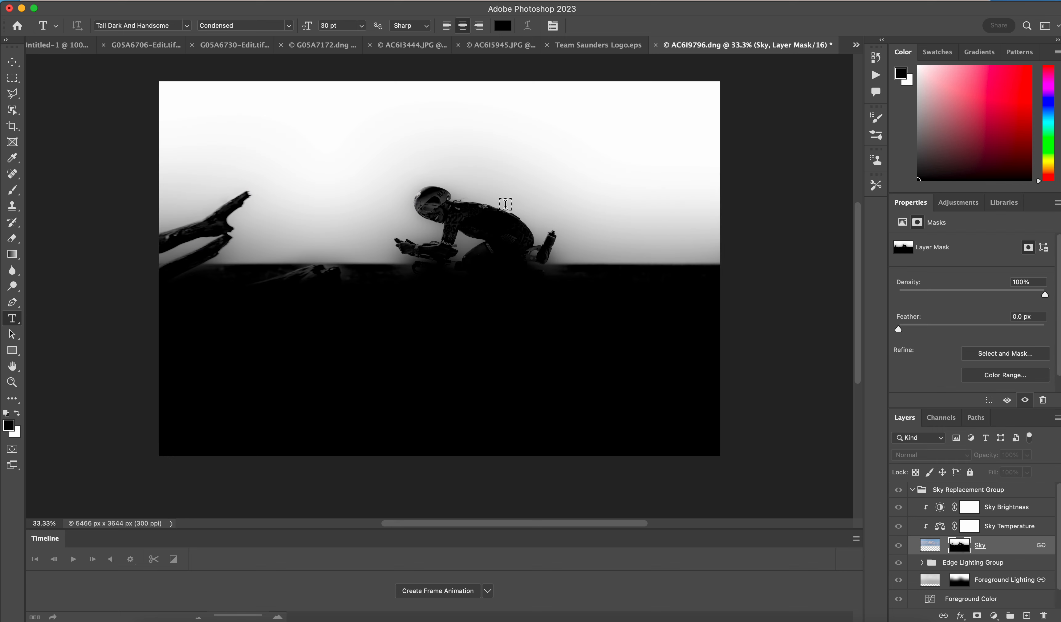
mouse_move(470, 214)
mouse_down()
mouse_move(521, 218)
mouse_move(474, 209)
mouse_up()
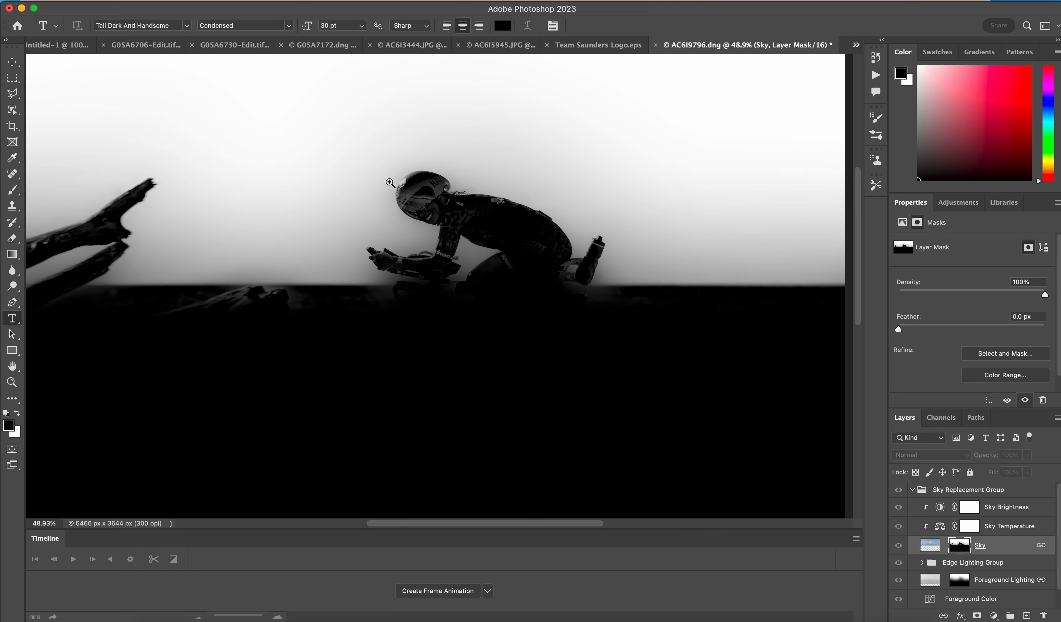
drag(407, 196, 478, 206)
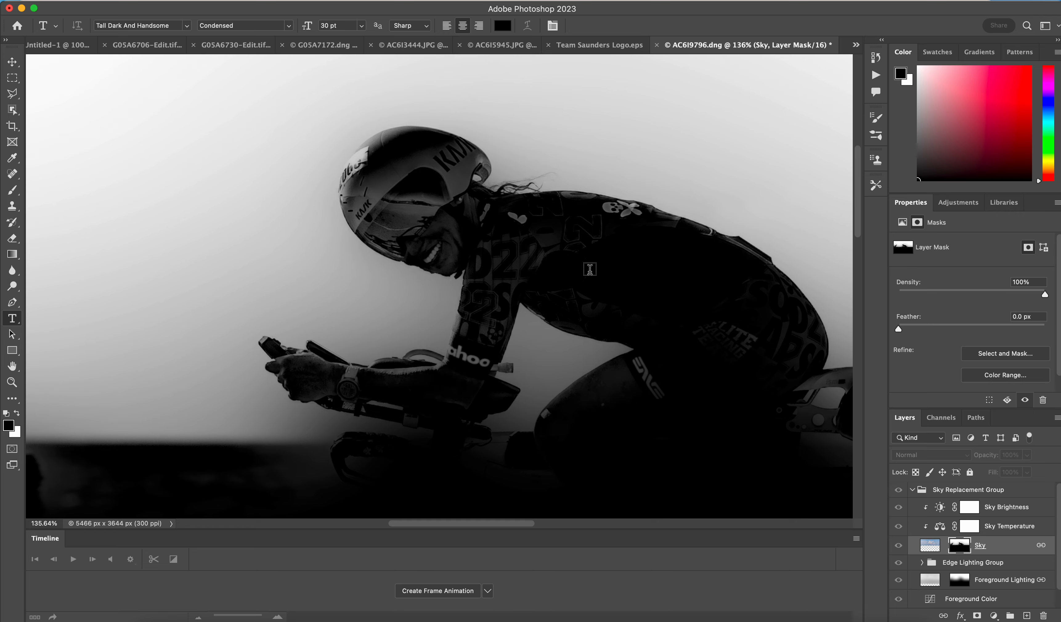
Compare the cyclist's forearm and sleeve with the Sky Replacement Group hidden and shown
click(899, 490)
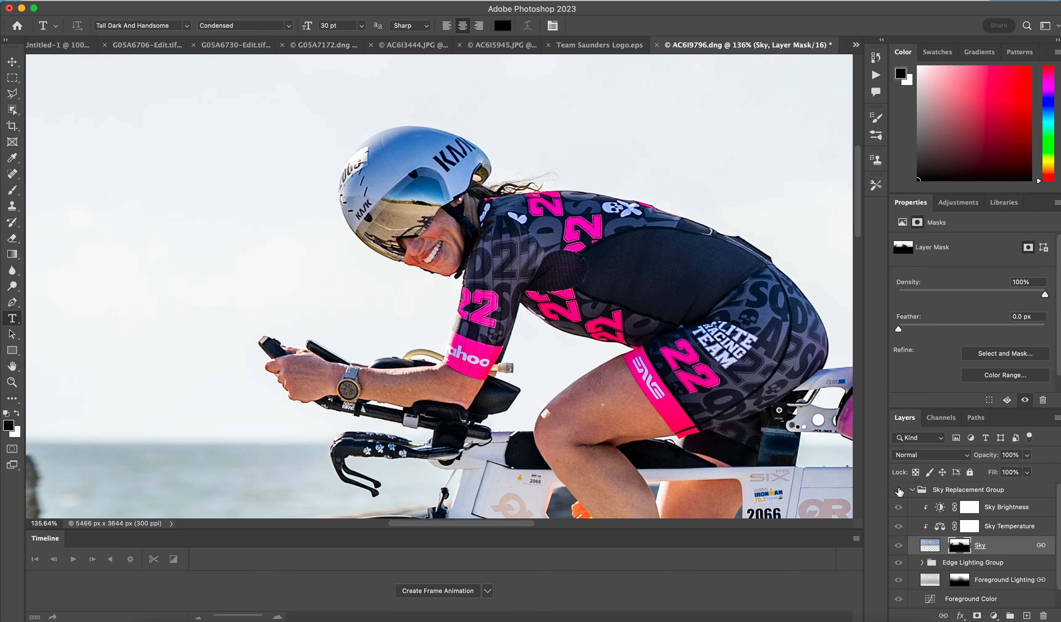
click(899, 490)
click(899, 491)
click(900, 491)
click(900, 491)
drag(453, 389, 507, 382)
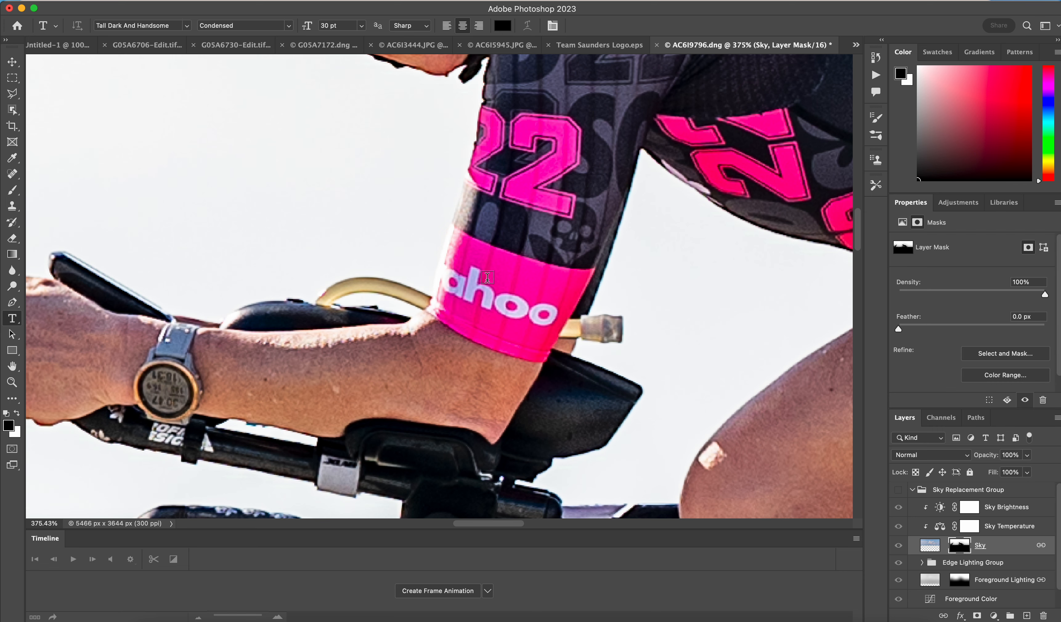
click(899, 490)
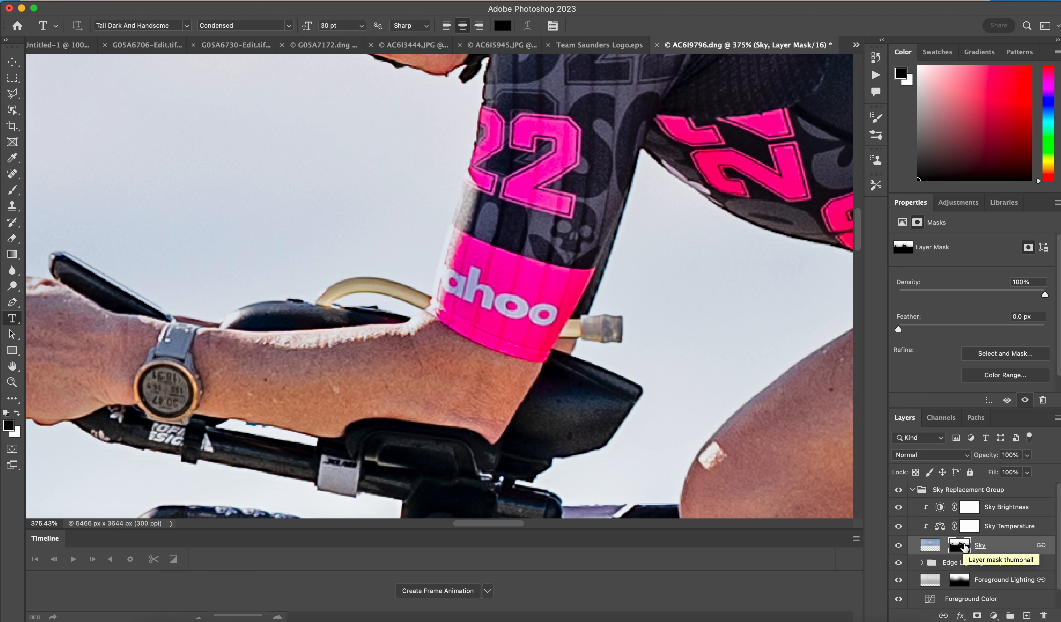
Paint the cyclist's upper arm and sleeve black on the Sky mask with a Soft Light brush, undoing the stray stroke into the sky
key(b)
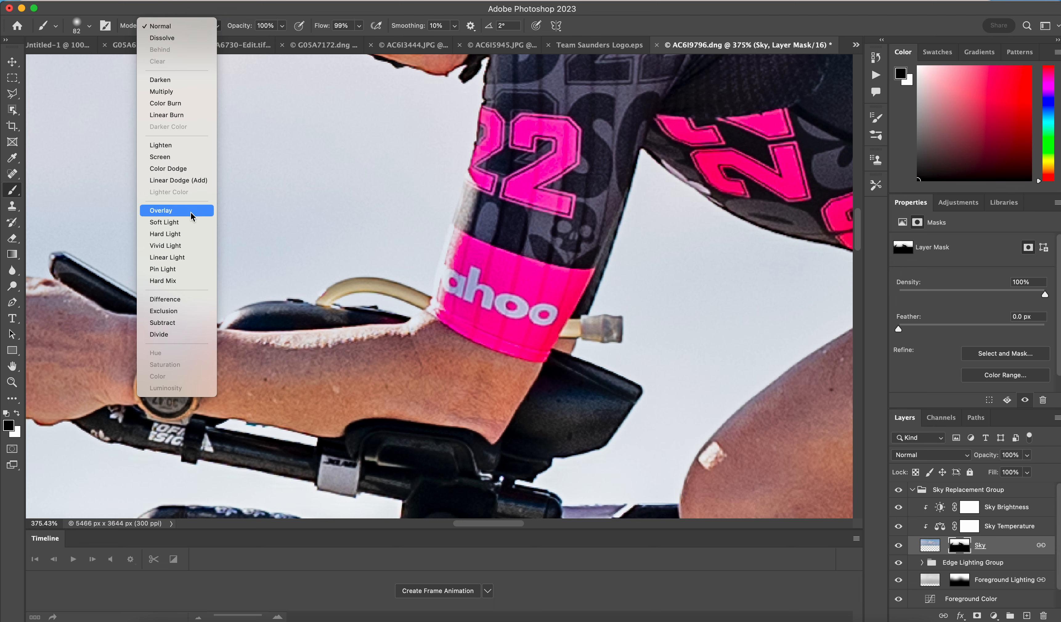
click(190, 222)
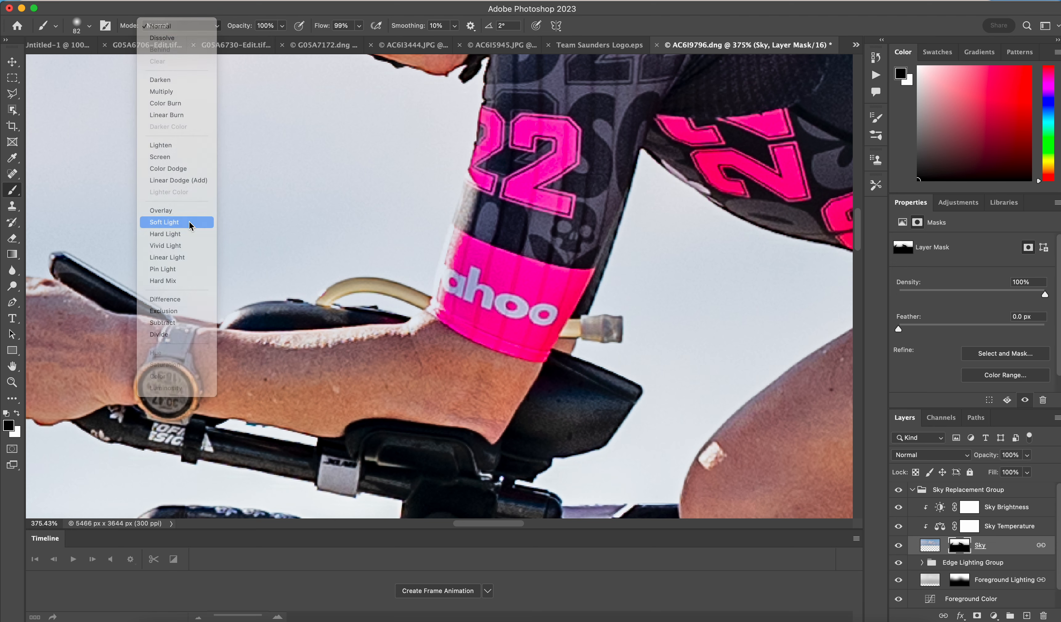
alt+click(959, 546)
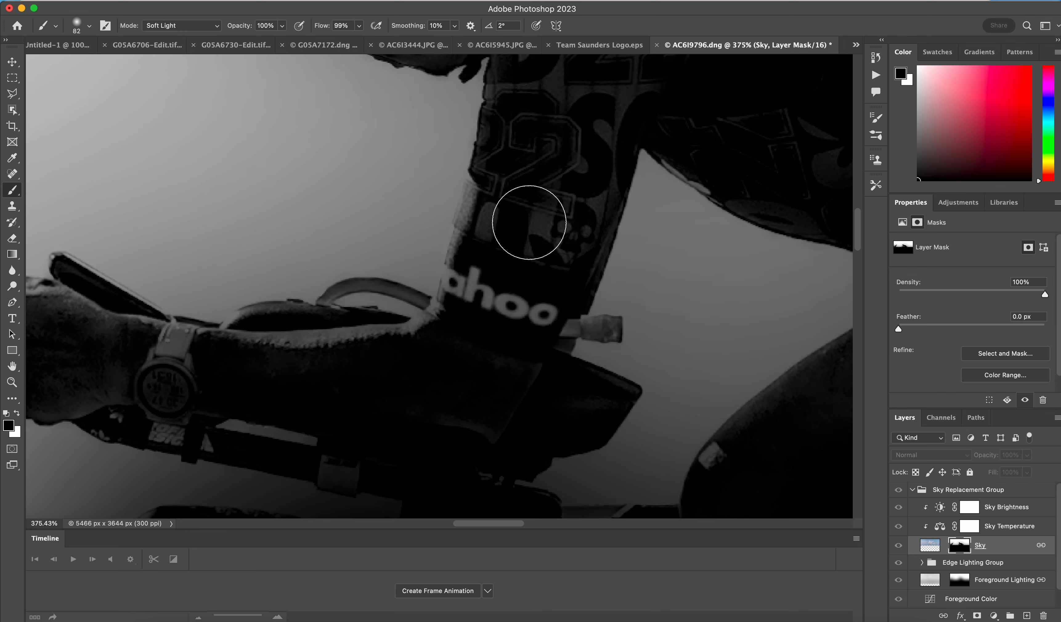
mouse_move(529, 223)
mouse_down()
mouse_move(521, 251)
mouse_move(527, 207)
mouse_move(545, 204)
mouse_move(491, 212)
mouse_move(484, 278)
mouse_move(477, 290)
mouse_move(479, 266)
mouse_move(466, 310)
mouse_move(483, 263)
mouse_move(475, 324)
mouse_move(495, 281)
mouse_move(498, 325)
mouse_move(528, 274)
mouse_move(521, 321)
mouse_move(546, 299)
mouse_move(542, 317)
mouse_move(544, 301)
mouse_move(511, 333)
mouse_move(501, 291)
mouse_move(486, 312)
mouse_move(488, 280)
mouse_move(480, 320)
mouse_move(487, 252)
mouse_move(465, 304)
mouse_move(465, 269)
mouse_move(460, 302)
mouse_move(462, 282)
mouse_move(491, 305)
mouse_move(525, 300)
mouse_move(526, 316)
mouse_move(536, 305)
mouse_move(538, 318)
mouse_move(568, 182)
mouse_move(550, 256)
mouse_move(587, 201)
mouse_move(588, 218)
mouse_move(569, 264)
mouse_move(603, 165)
mouse_move(584, 199)
mouse_move(585, 153)
mouse_move(530, 227)
mouse_move(550, 130)
mouse_move(513, 217)
mouse_move(509, 154)
mouse_move(504, 195)
mouse_move(523, 131)
mouse_move(528, 190)
mouse_move(443, 163)
mouse_move(329, 201)
mouse_move(533, 147)
mouse_up()
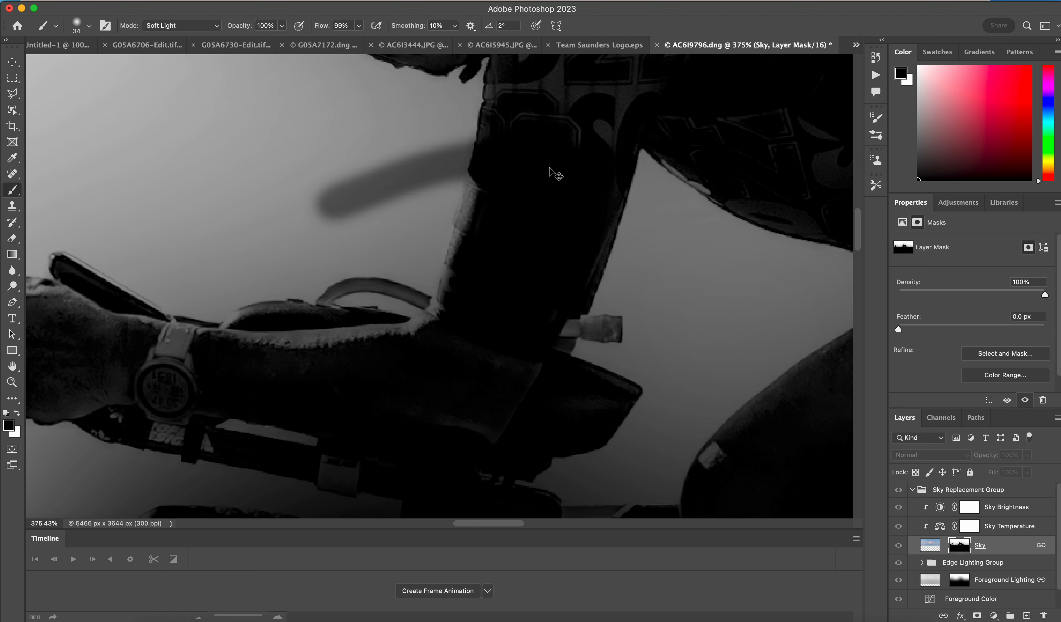
key(super+z)
mouse_move(488, 268)
mouse_down()
mouse_move(475, 314)
mouse_move(479, 259)
mouse_move(464, 289)
mouse_move(502, 266)
mouse_move(511, 320)
mouse_move(531, 295)
mouse_move(537, 318)
mouse_move(580, 169)
mouse_move(562, 249)
mouse_move(600, 185)
mouse_move(582, 228)
mouse_move(610, 149)
mouse_move(593, 130)
mouse_move(535, 190)
mouse_move(548, 119)
mouse_move(520, 176)
mouse_move(510, 145)
mouse_move(501, 168)
mouse_move(510, 131)
mouse_move(604, 78)
mouse_move(620, 120)
mouse_move(629, 87)
mouse_up()
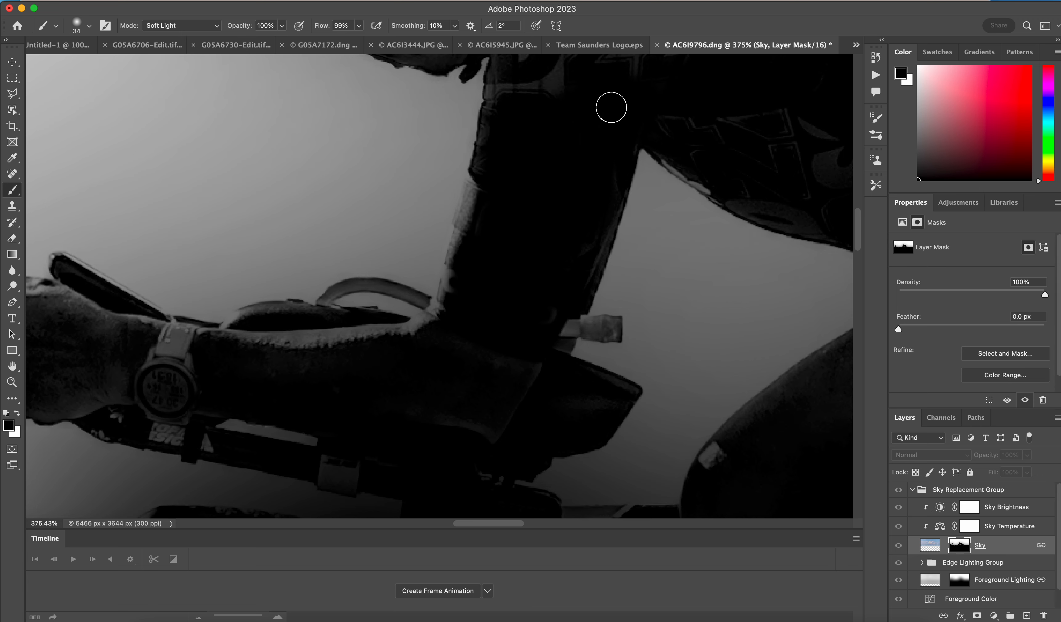
Paint black over the gray jersey details at the cyclist's shoulder and upper chest on the Sky mask
scroll(612, 107, up, 5)
scroll(612, 106, up, 1)
mouse_move(590, 131)
mouse_down()
mouse_move(551, 190)
mouse_move(546, 278)
mouse_move(555, 153)
mouse_move(524, 229)
mouse_move(523, 185)
mouse_move(510, 251)
mouse_move(510, 219)
mouse_move(566, 144)
mouse_move(569, 216)
mouse_move(608, 121)
mouse_move(599, 215)
mouse_move(659, 131)
mouse_move(626, 236)
mouse_move(712, 133)
mouse_move(680, 214)
mouse_move(639, 125)
mouse_move(569, 168)
mouse_move(541, 144)
mouse_move(545, 128)
mouse_move(620, 91)
mouse_move(706, 96)
mouse_move(604, 87)
mouse_move(646, 82)
mouse_move(547, 141)
mouse_move(457, 125)
mouse_move(423, 171)
mouse_move(405, 175)
mouse_move(413, 161)
mouse_move(388, 187)
mouse_move(396, 163)
mouse_move(420, 145)
mouse_move(396, 174)
mouse_move(430, 140)
mouse_move(444, 159)
mouse_move(449, 191)
mouse_move(419, 205)
mouse_move(478, 116)
mouse_move(432, 85)
mouse_move(457, 86)
mouse_move(449, 77)
mouse_move(390, 126)
mouse_move(391, 166)
mouse_move(416, 156)
mouse_move(388, 156)
mouse_move(424, 175)
mouse_move(360, 183)
mouse_move(414, 181)
mouse_move(350, 138)
mouse_move(387, 147)
mouse_up()
scroll(387, 147, up, 5)
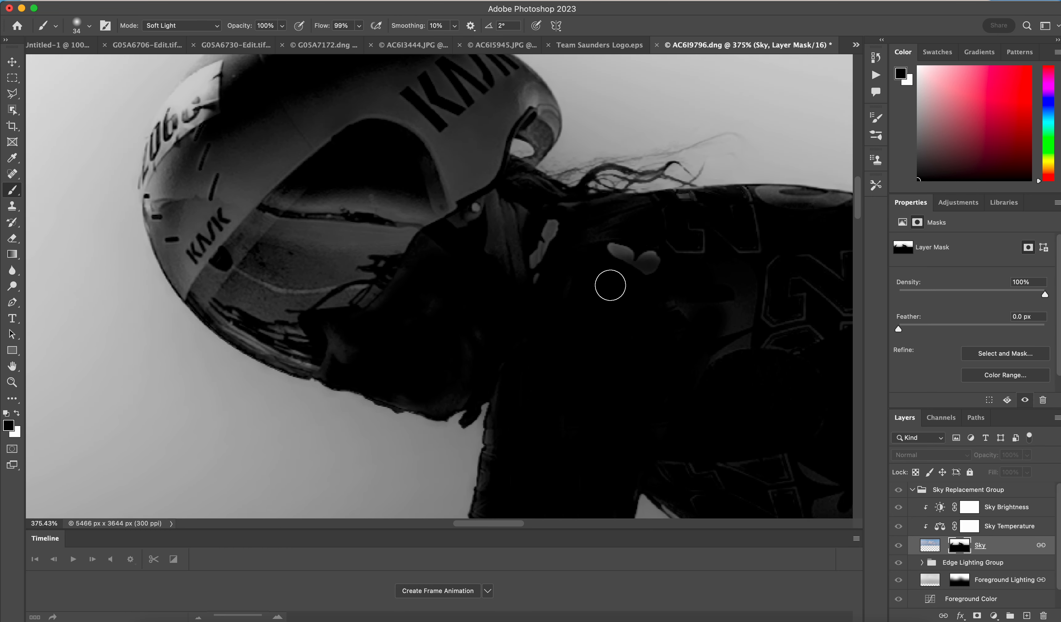
Darken the helmet and visor on the Sky mask with black strokes, using a brush enlarged to 106 px
scroll(715, 282, down, 5)
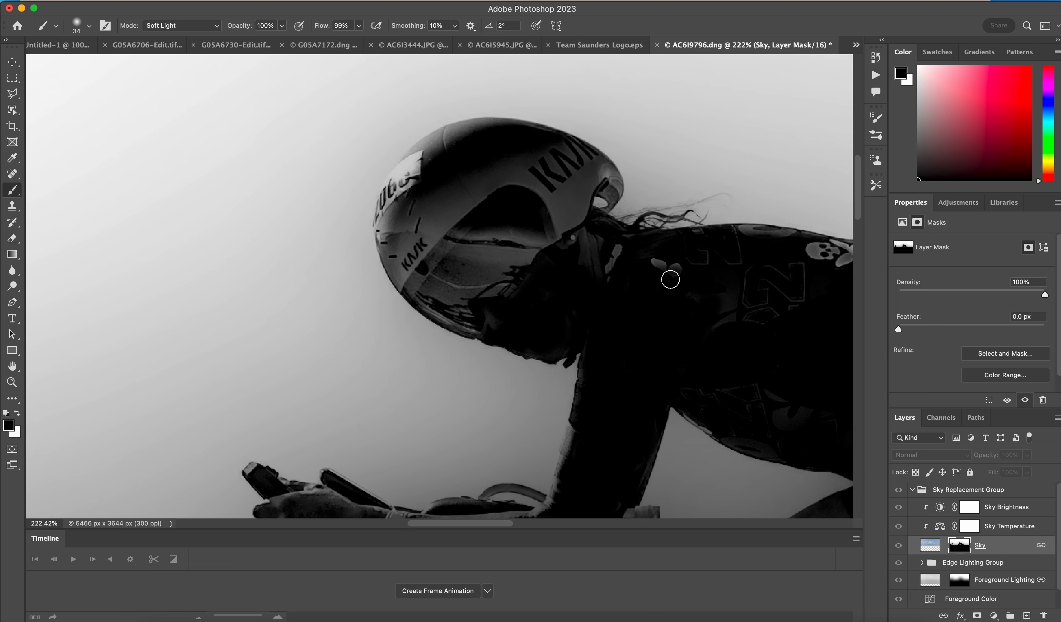
mouse_move(470, 208)
mouse_down()
mouse_move(513, 202)
mouse_move(454, 256)
mouse_move(460, 281)
mouse_move(430, 231)
mouse_move(439, 270)
mouse_move(461, 289)
mouse_up()
mouse_move(424, 259)
mouse_down()
mouse_move(533, 192)
mouse_move(547, 199)
mouse_move(537, 223)
mouse_move(562, 174)
mouse_move(537, 180)
mouse_move(538, 368)
mouse_up()
drag(491, 185, 497, 284)
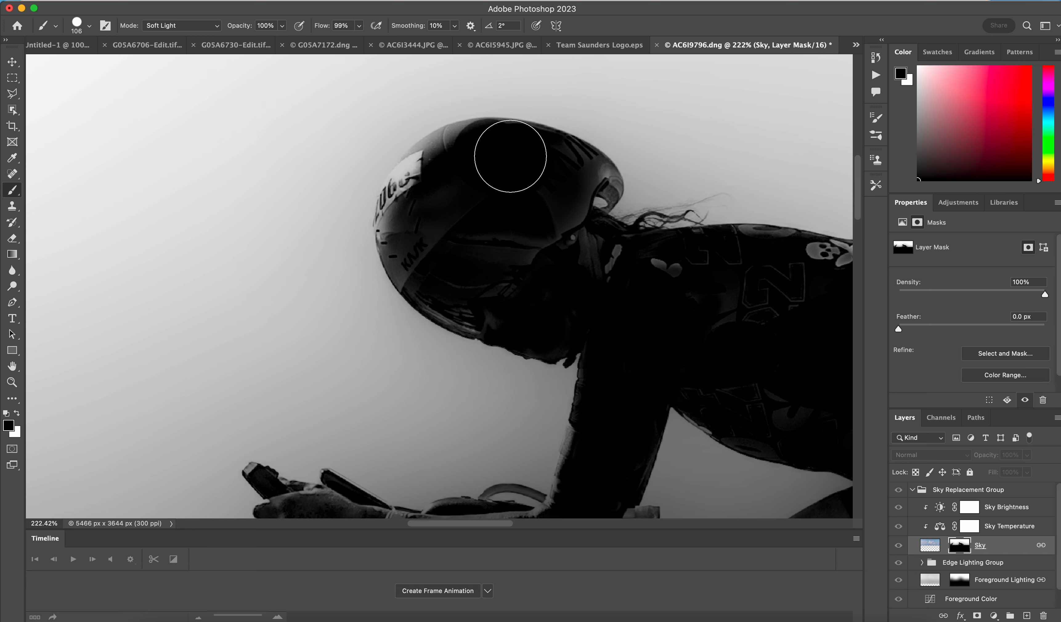
mouse_move(493, 156)
mouse_down()
mouse_move(445, 174)
mouse_move(423, 216)
mouse_move(429, 197)
mouse_move(427, 256)
mouse_up()
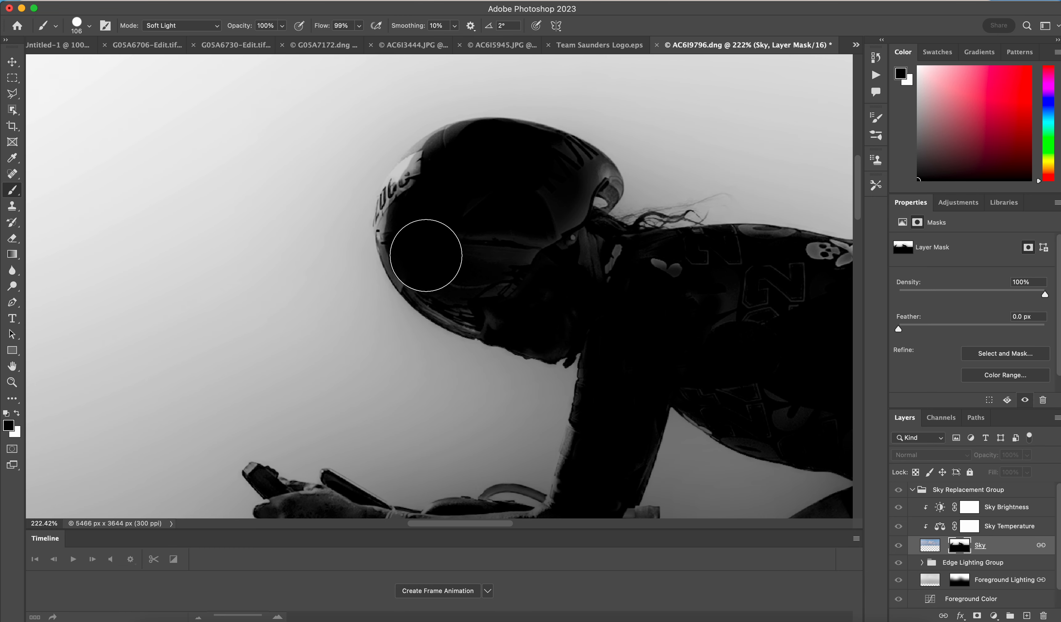
Set the brush tip's Spacing to 1%
click(879, 163)
click(878, 135)
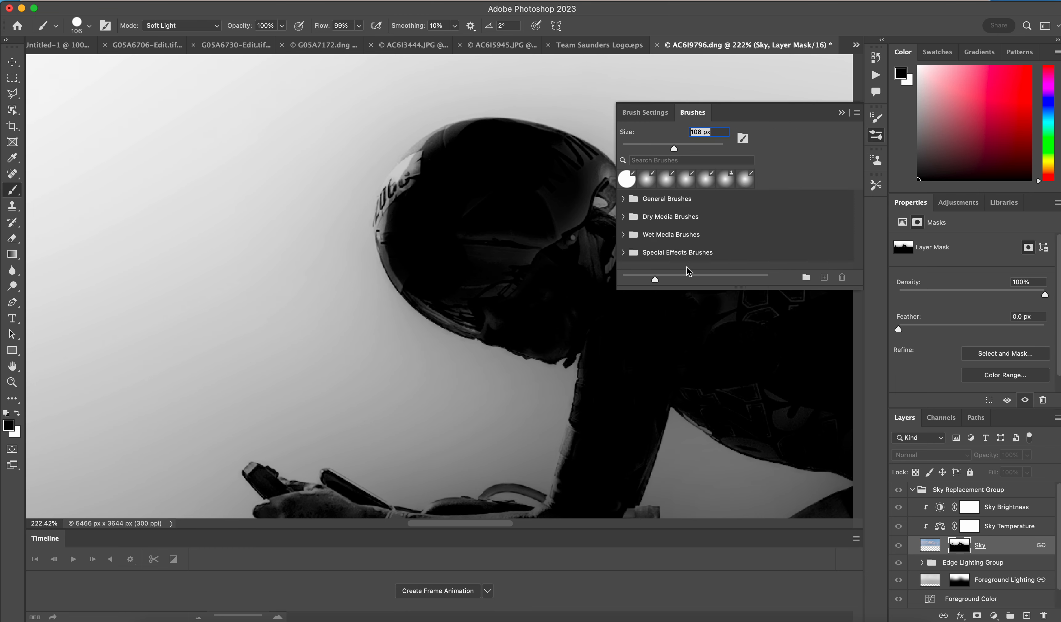
click(875, 123)
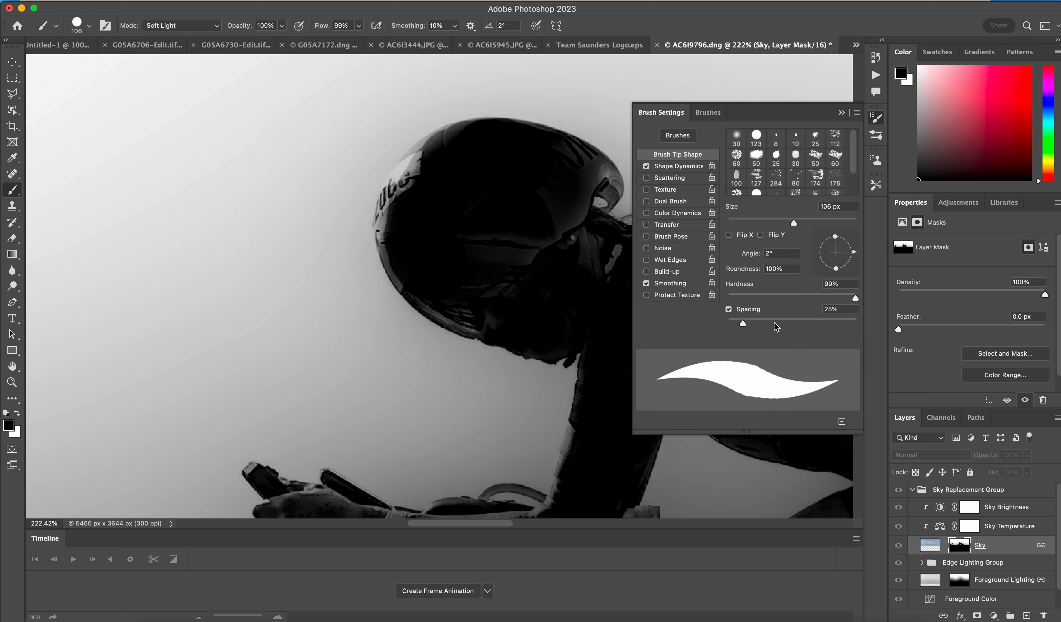
drag(743, 321, 722, 324)
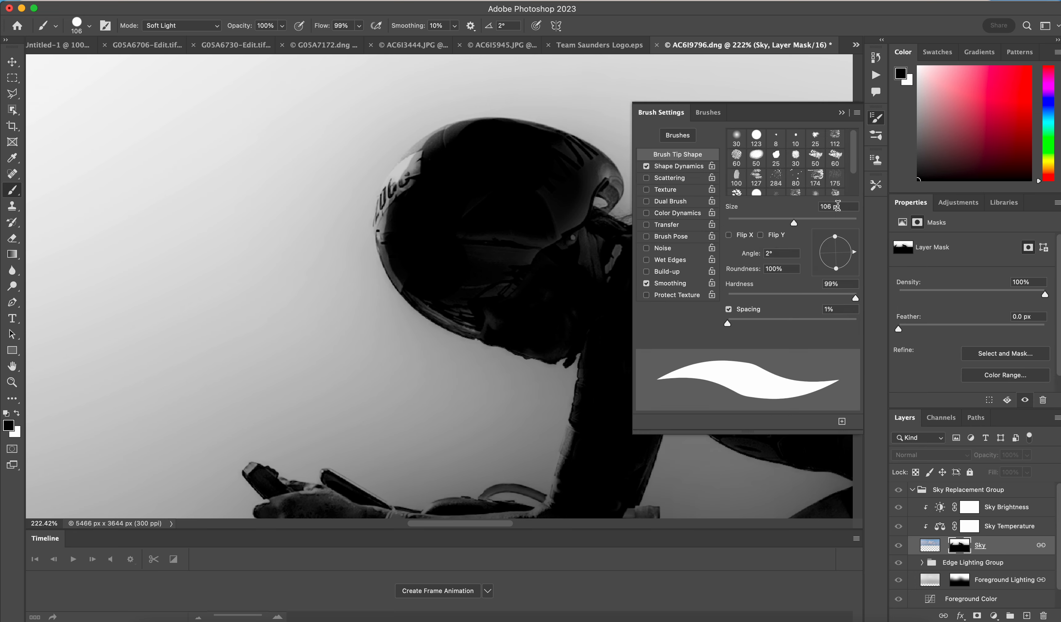
click(842, 113)
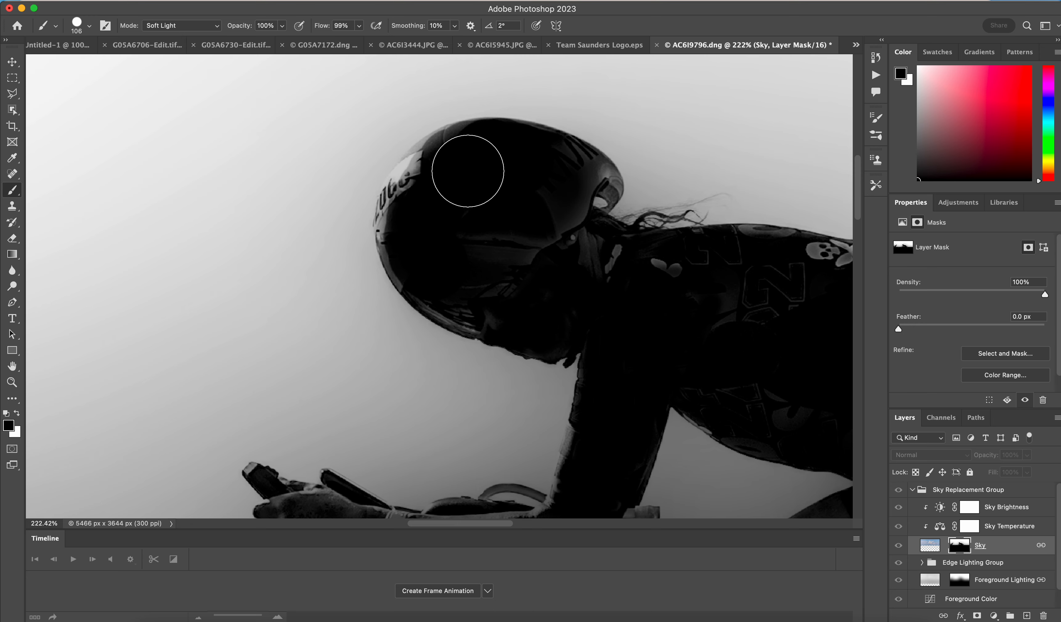
Fill the remaining light areas at the helmet's front and side with black on the Sky mask, continuing over the upper back
mouse_move(468, 167)
mouse_down()
mouse_move(421, 203)
mouse_move(450, 170)
mouse_move(425, 196)
mouse_move(420, 256)
mouse_up()
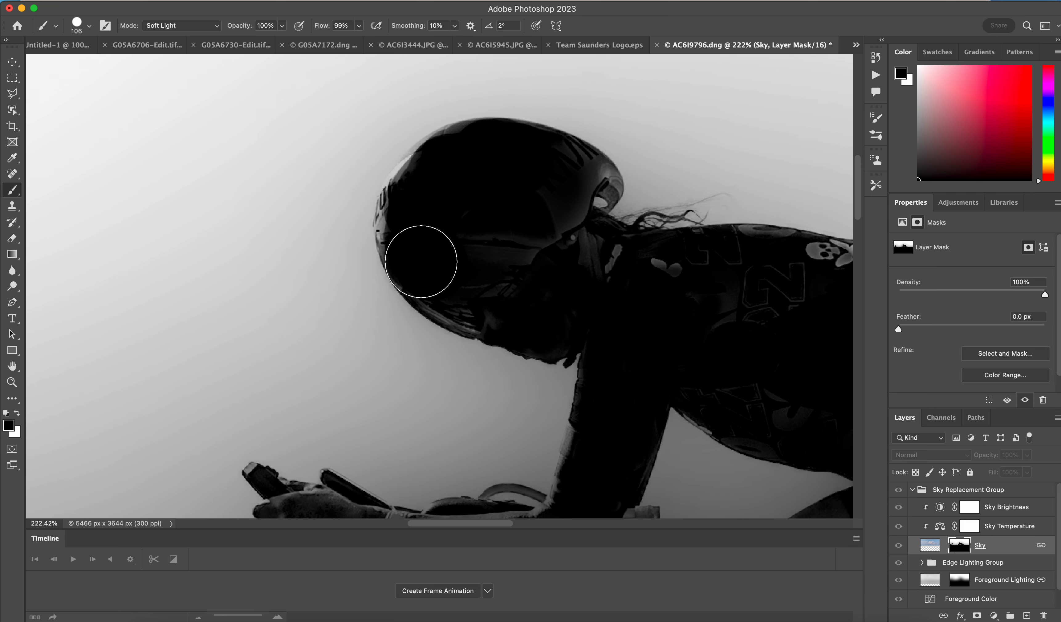
drag(416, 253, 410, 216)
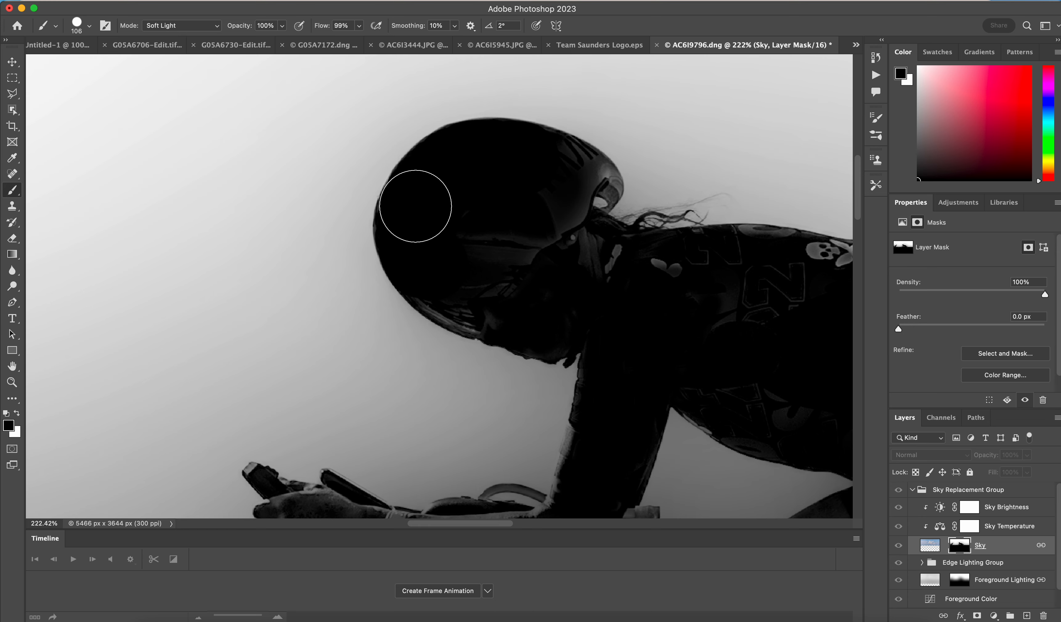
mouse_move(415, 205)
mouse_down()
mouse_move(457, 206)
mouse_move(517, 243)
mouse_move(476, 245)
mouse_move(540, 181)
mouse_move(551, 201)
mouse_move(563, 177)
mouse_move(554, 226)
mouse_move(687, 290)
mouse_move(623, 287)
mouse_move(781, 289)
mouse_up()
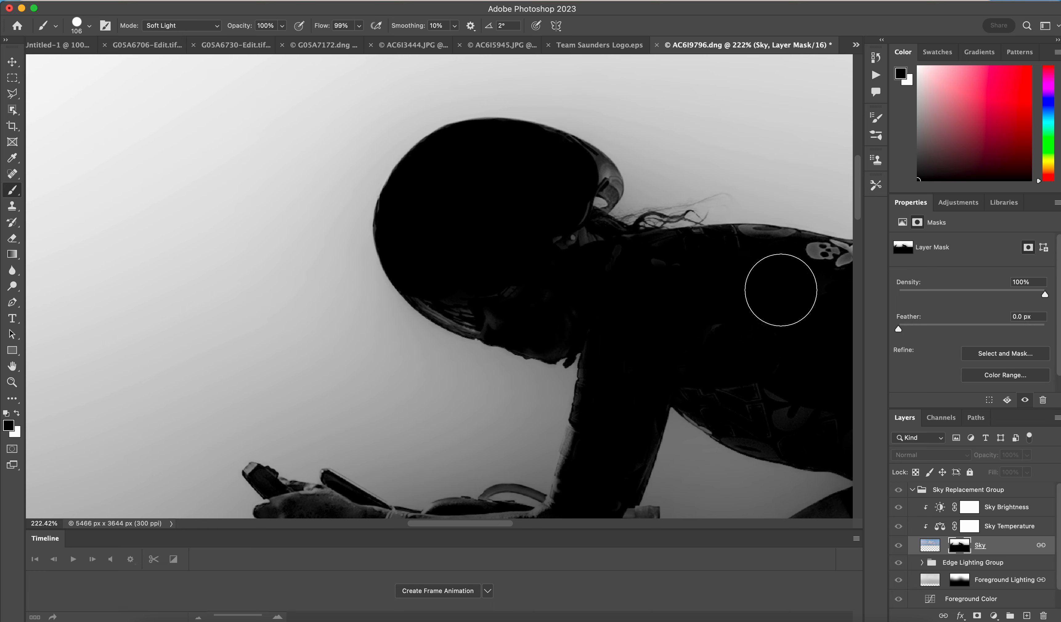
Paint the jersey torso and the lettering on the shorts black on the Sky mask
scroll(783, 293, right, 5)
mouse_move(650, 296)
mouse_down()
mouse_move(637, 270)
mouse_move(681, 276)
mouse_move(585, 247)
mouse_move(511, 247)
mouse_move(539, 308)
mouse_move(631, 397)
mouse_move(508, 346)
mouse_up()
scroll(507, 347, down, 5)
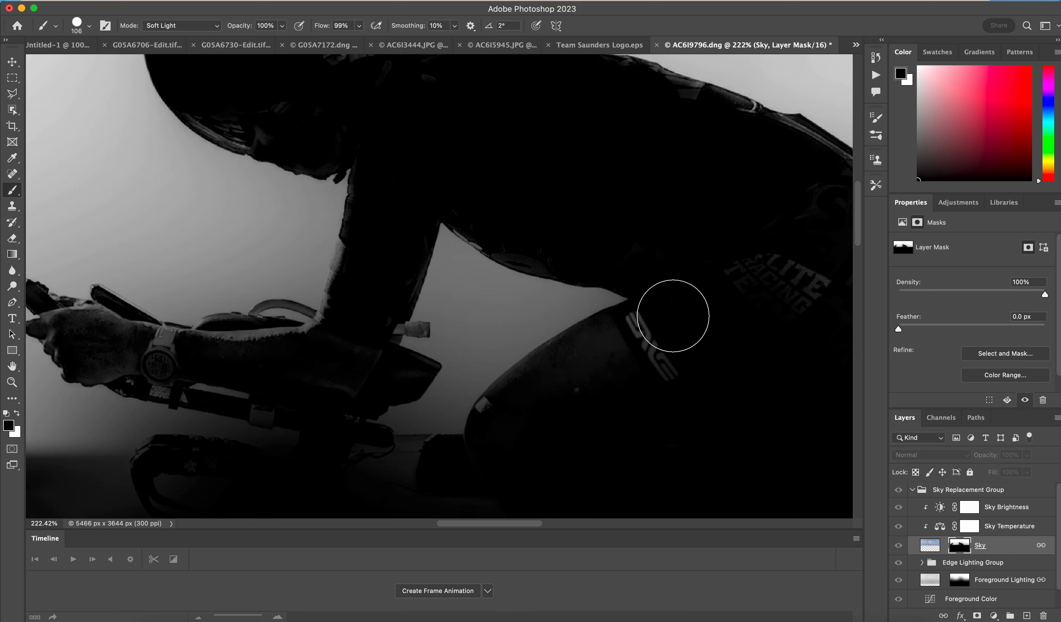
mouse_move(672, 313)
mouse_down()
mouse_move(621, 355)
mouse_move(784, 264)
mouse_move(759, 286)
mouse_move(805, 279)
mouse_move(772, 206)
mouse_move(694, 171)
mouse_up()
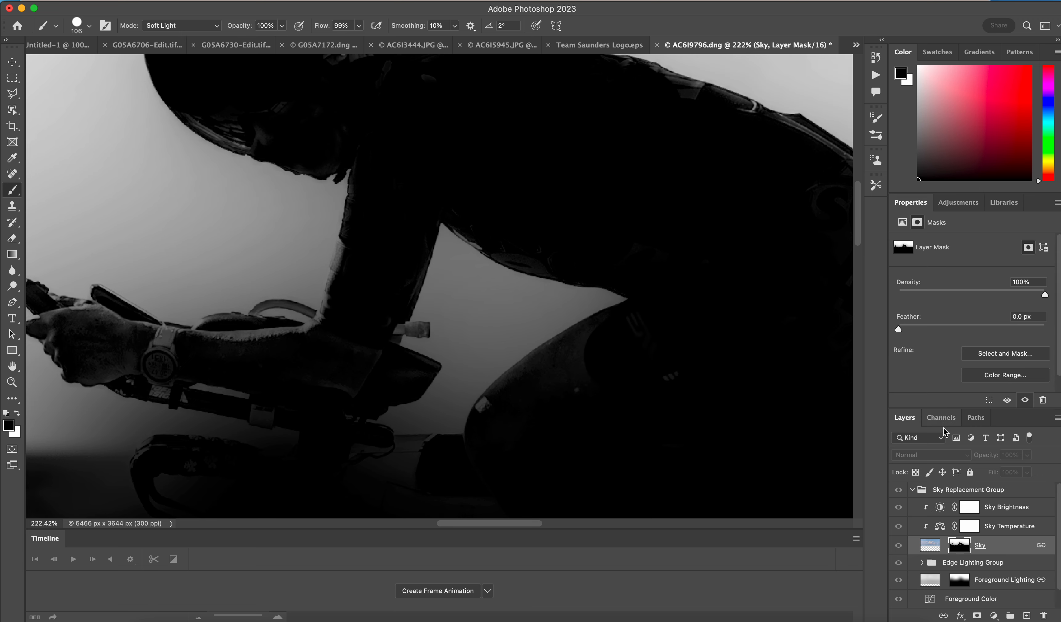
Return to the full-color image and compare the cyclist and background with the Sky Replacement Group hidden and shown
click(931, 548)
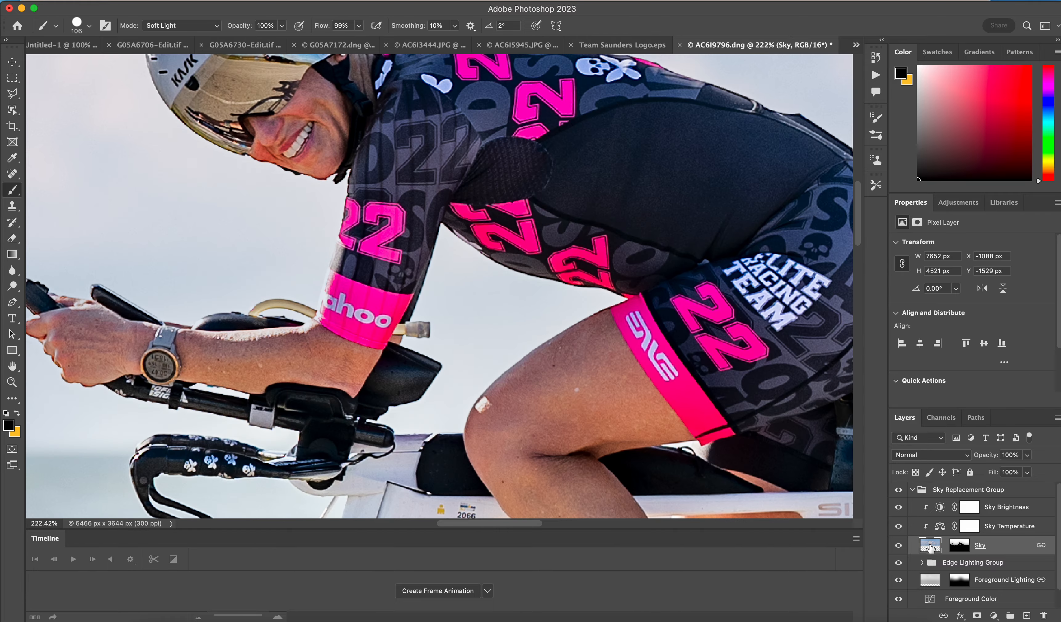
drag(750, 294, 760, 275)
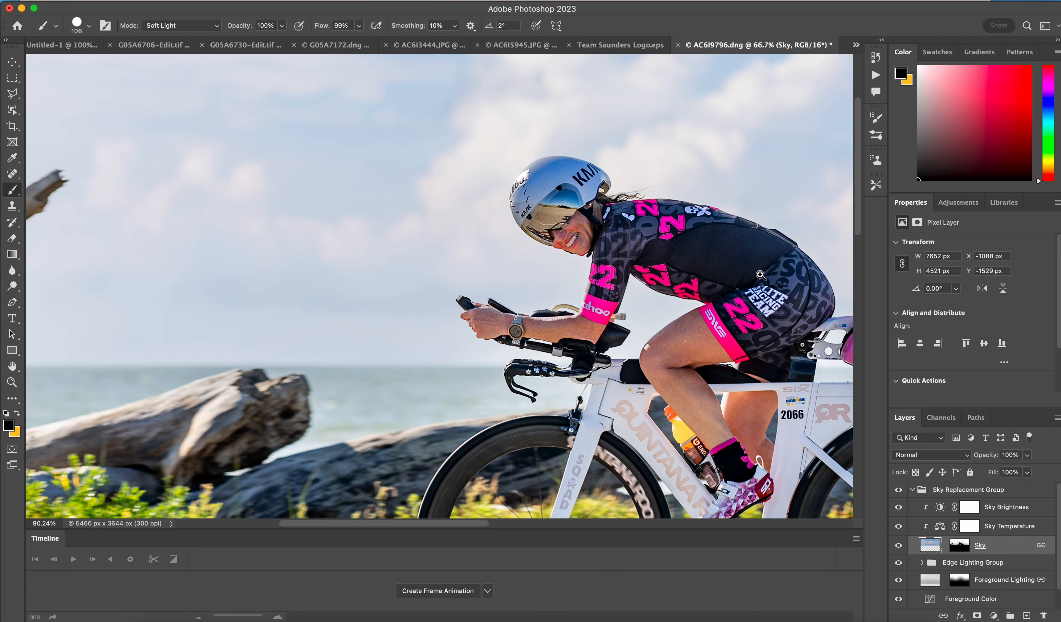
click(899, 490)
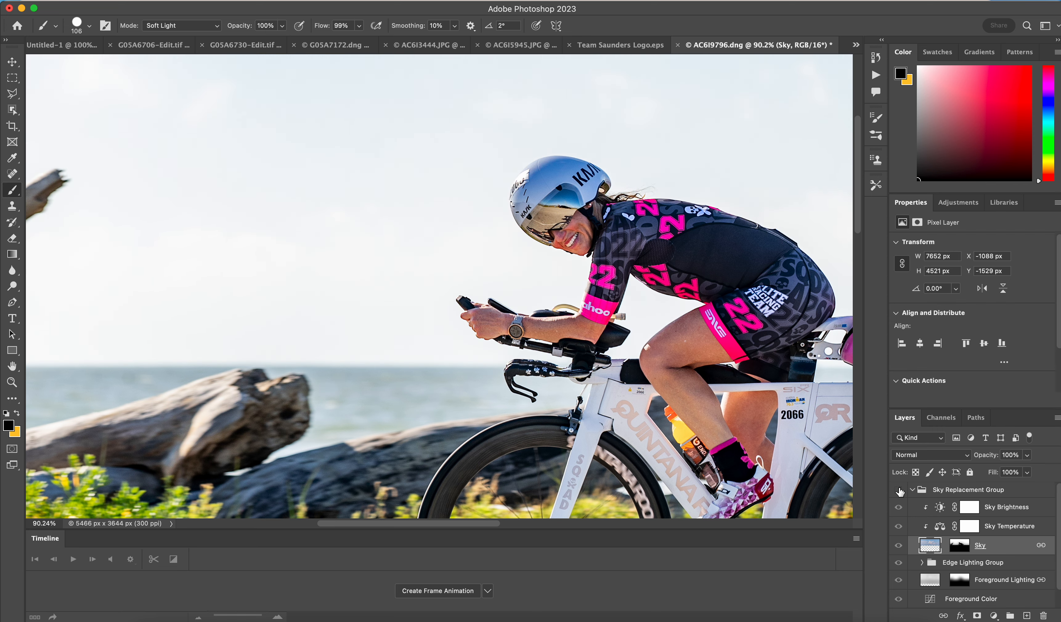
click(900, 490)
click(899, 490)
click(900, 490)
click(900, 490)
click(899, 490)
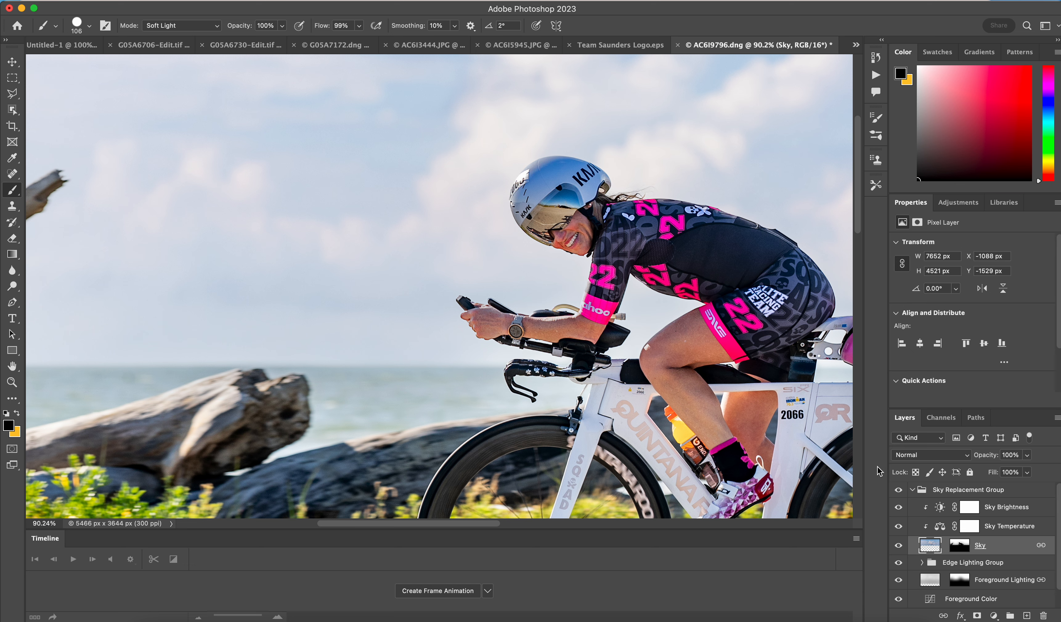
click(900, 490)
click(900, 491)
click(900, 490)
click(900, 490)
scroll(764, 350, right, 10)
scroll(763, 350, down, 2)
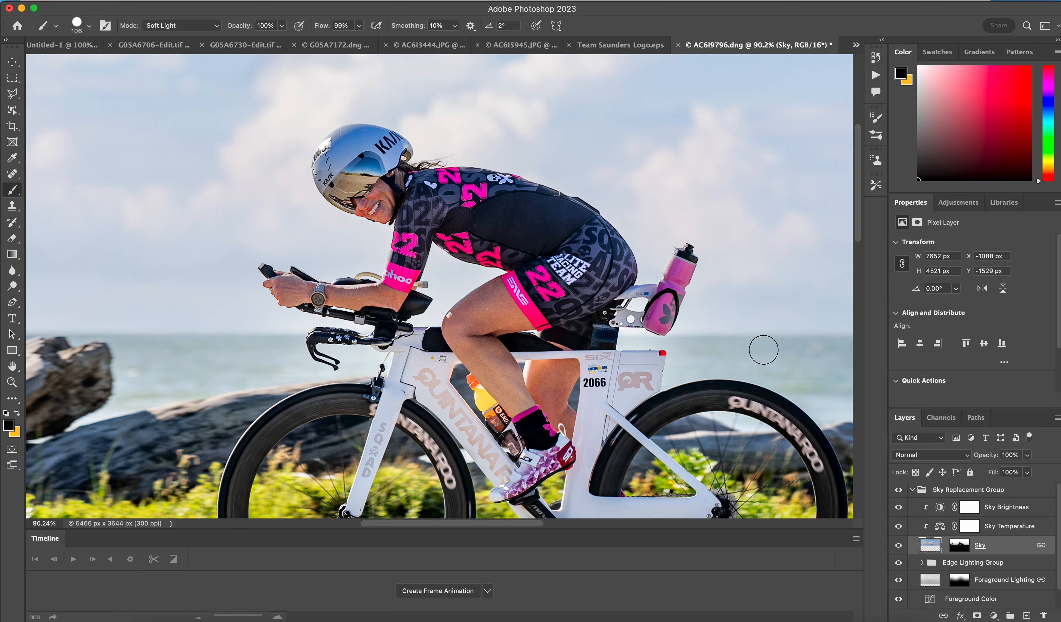
scroll(763, 350, down, 4)
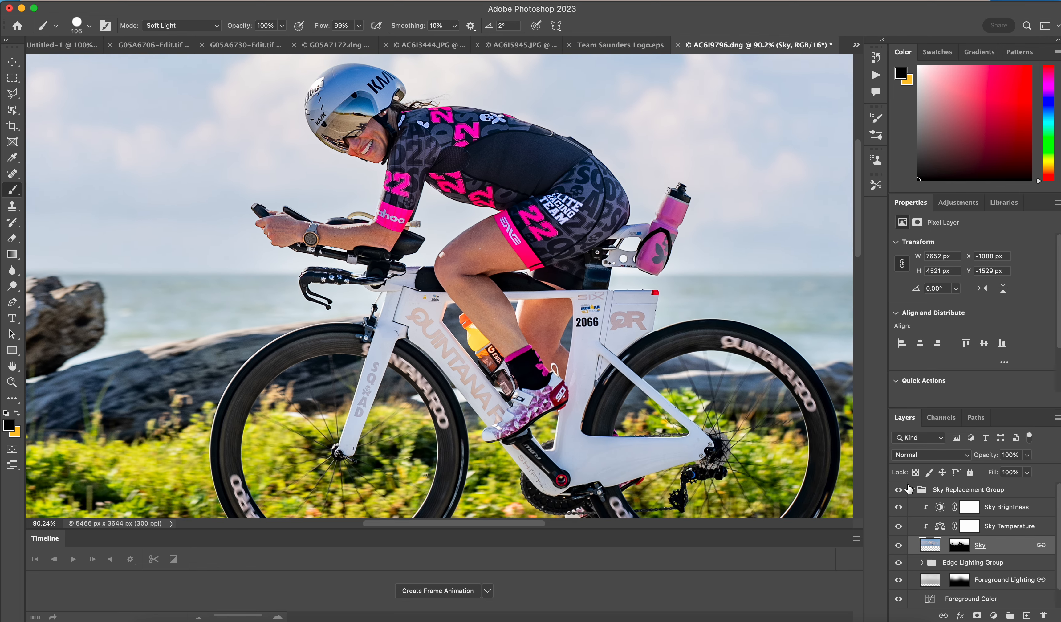
Compare the photo with and without the Sky Replacement Group, examining the driftwood, horizon and cyclist up close and in the full frame
click(899, 491)
click(899, 490)
scroll(622, 411, left, 20)
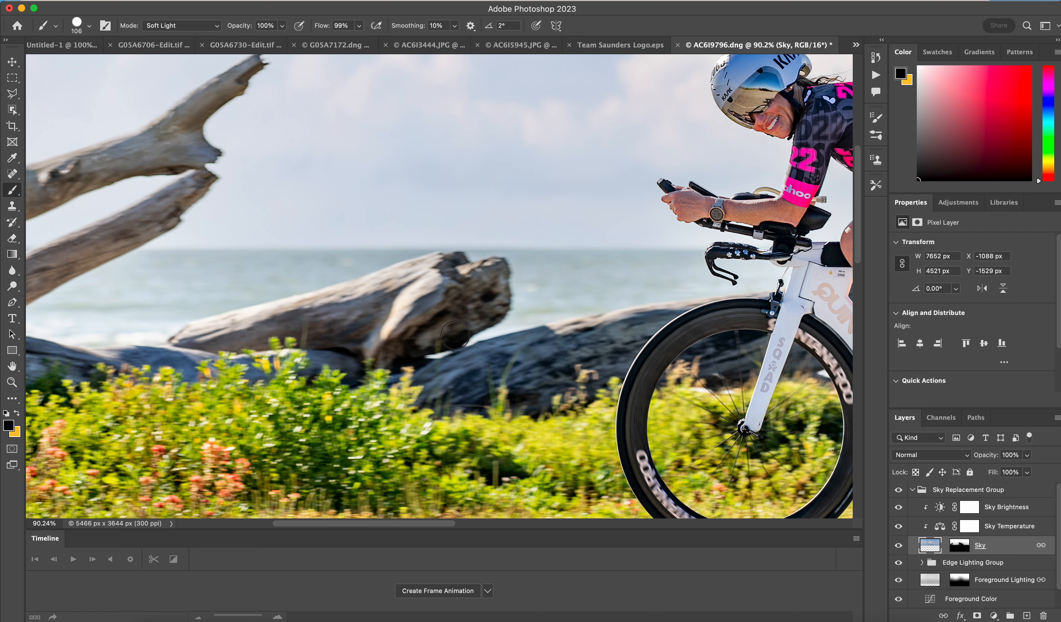
drag(437, 336, 495, 272)
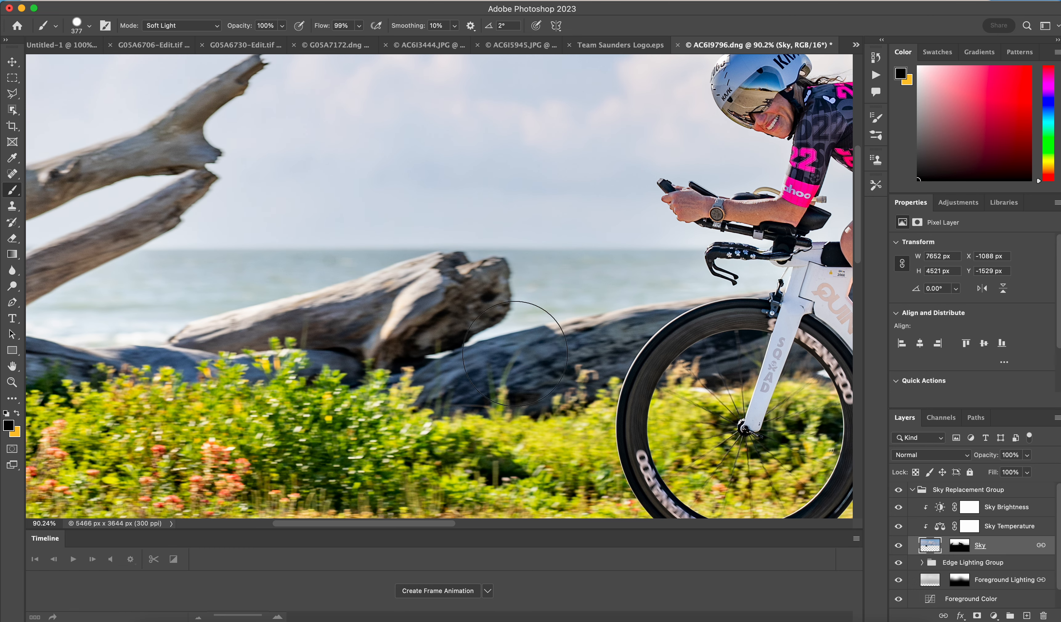
drag(620, 337, 545, 340)
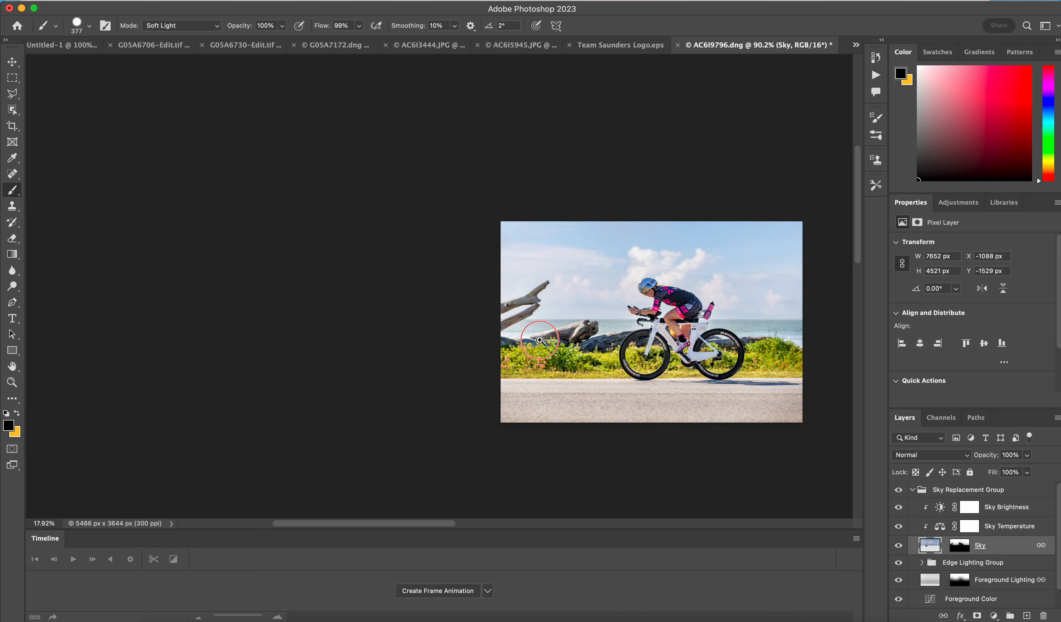
drag(685, 330, 665, 330)
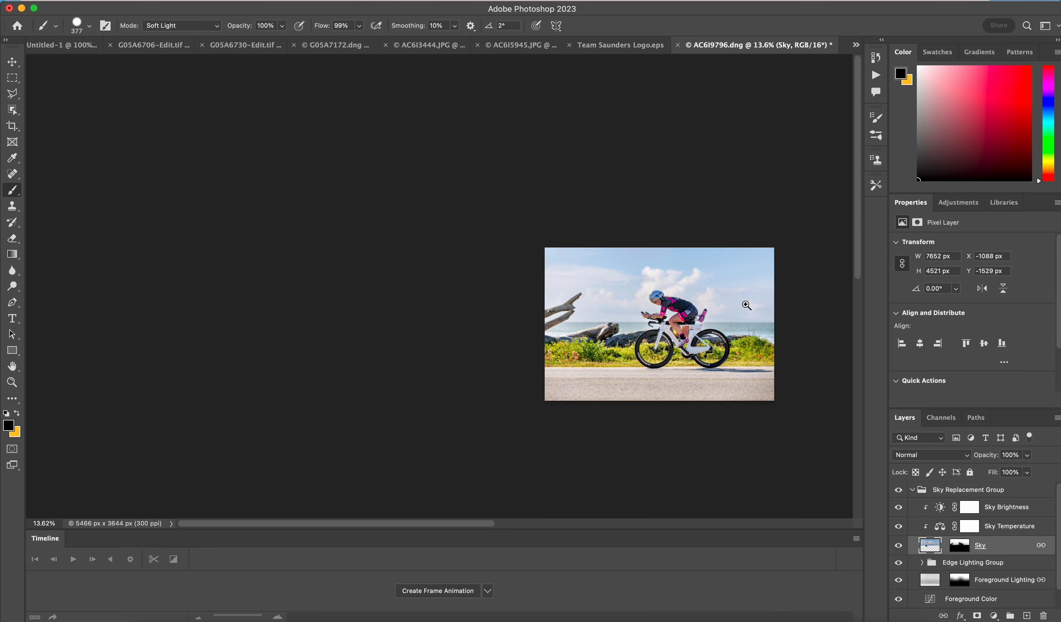
mouse_move(699, 282)
mouse_down()
mouse_move(739, 277)
mouse_move(643, 279)
mouse_move(748, 282)
mouse_move(686, 273)
mouse_up()
drag(715, 333, 775, 327)
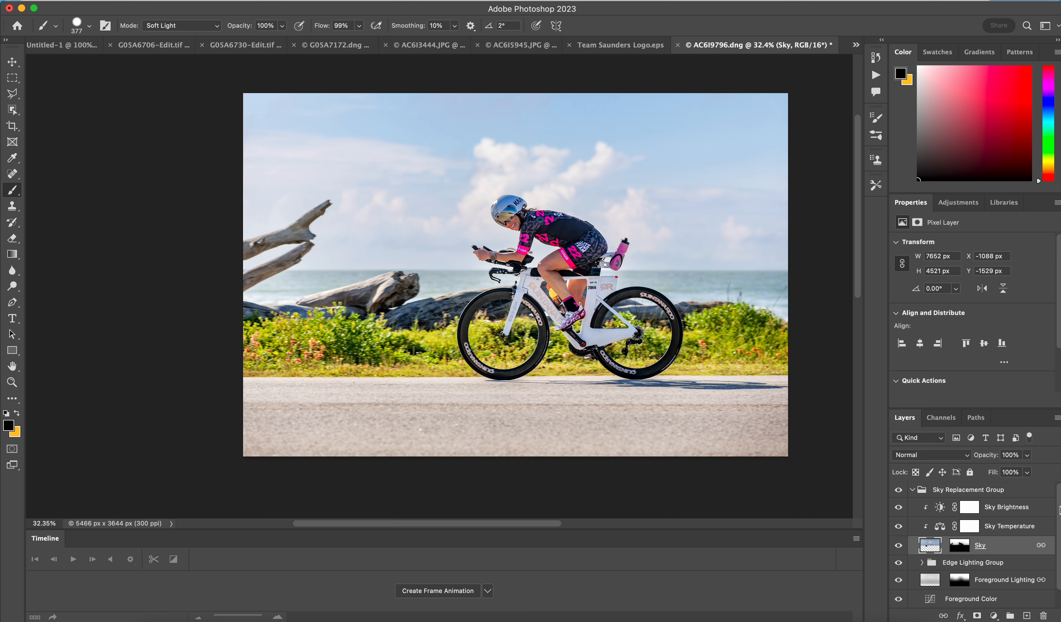
Add a Selective Color adjustment layer clipped directly above the Sky layer, below Sky Temperature
click(966, 564)
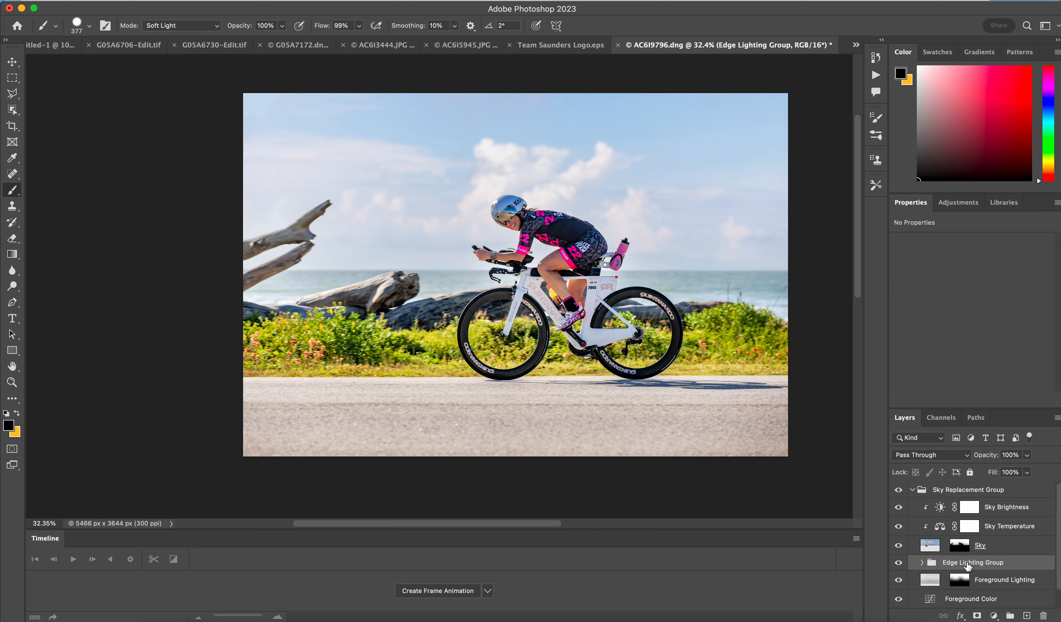
click(1006, 545)
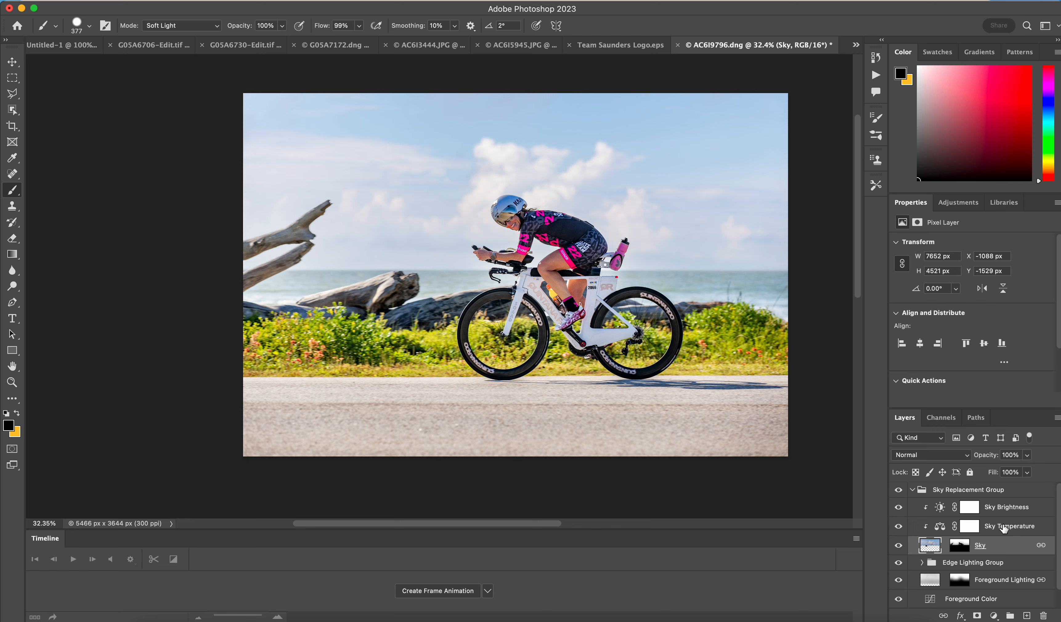
click(1005, 529)
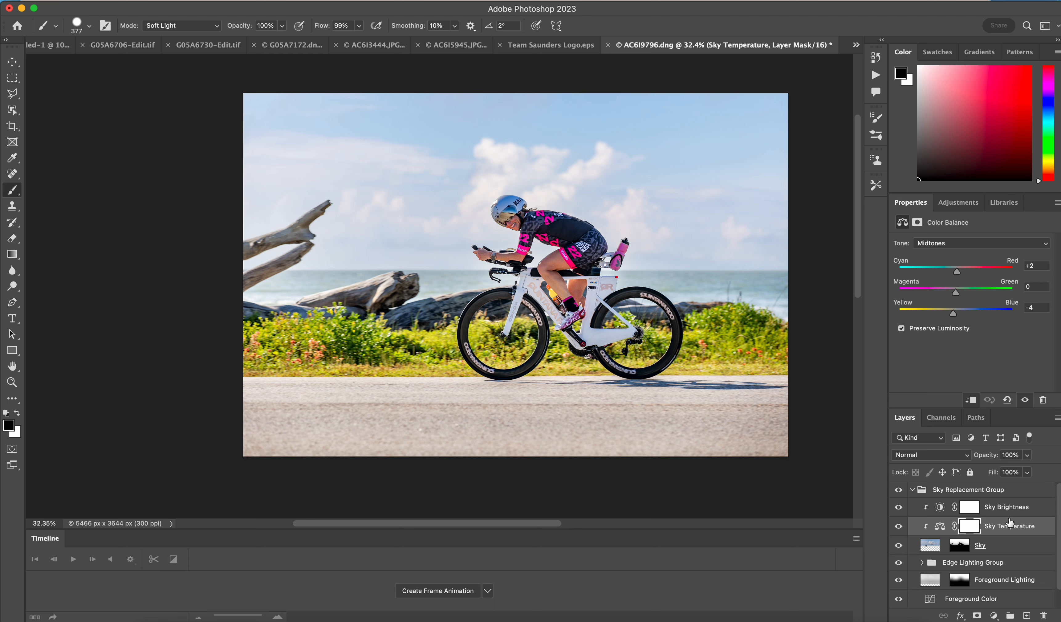
click(1006, 545)
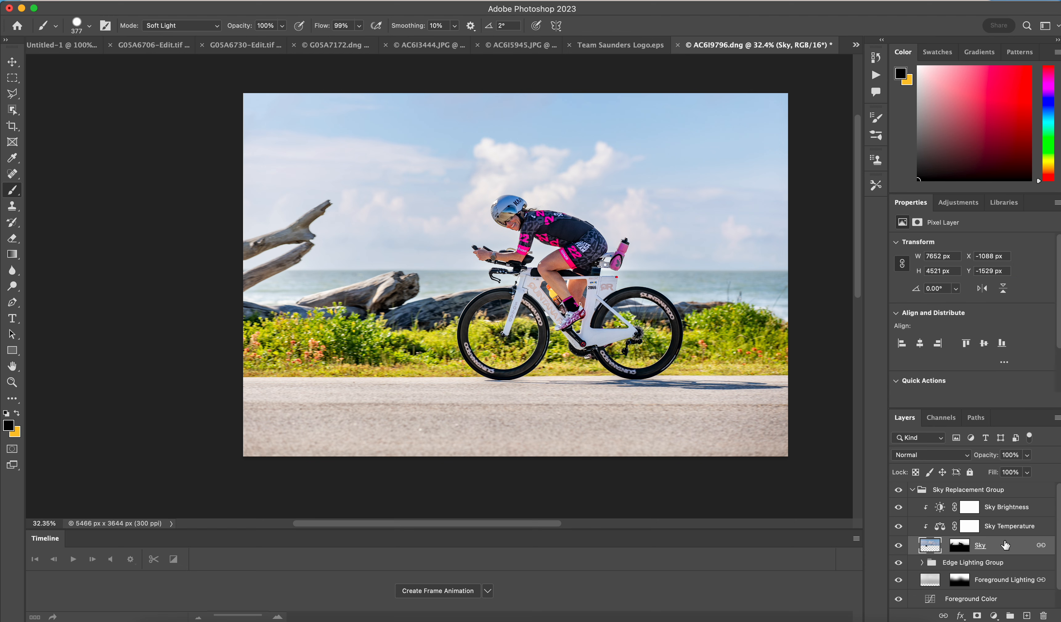
click(994, 615)
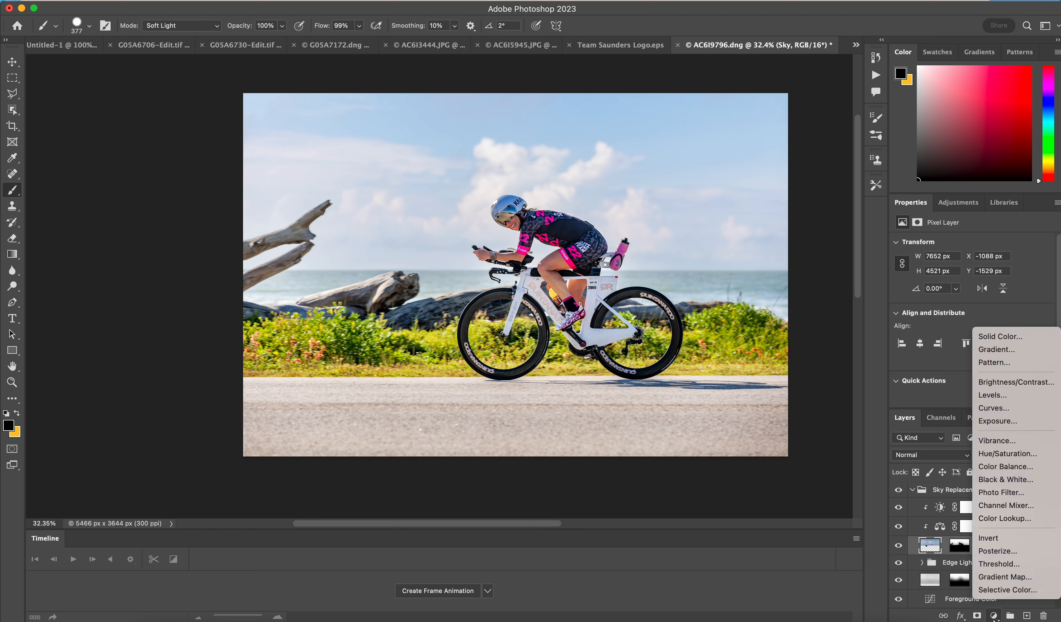
click(1002, 590)
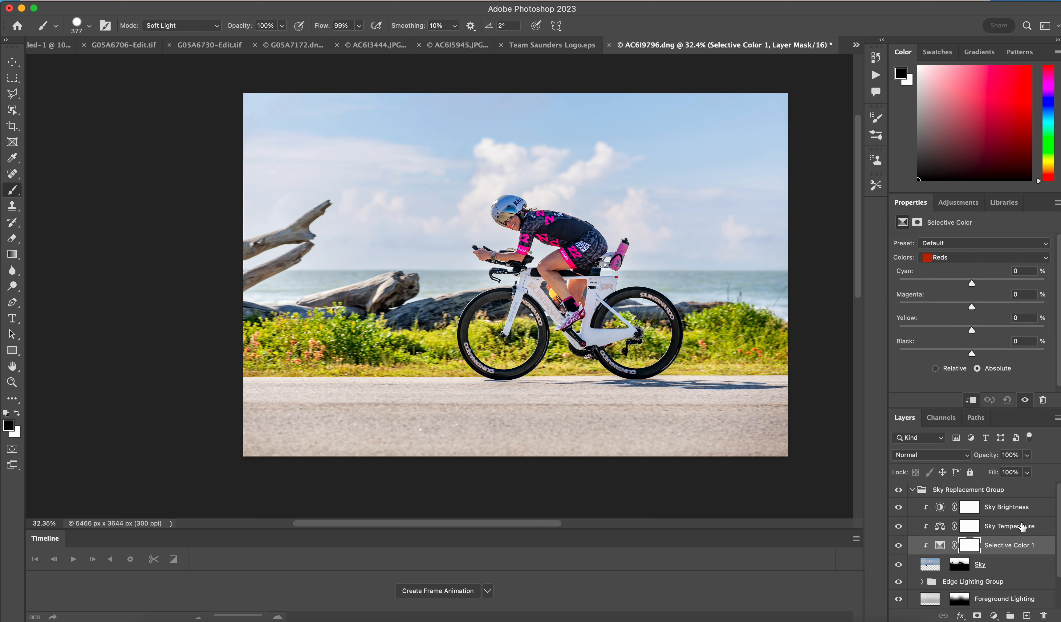
In the sky's Selective Color, adjust Yellow for the Cyans and set the Blues to Cyan +3, Magenta -4, Yellow +18 and Black +6%
click(973, 257)
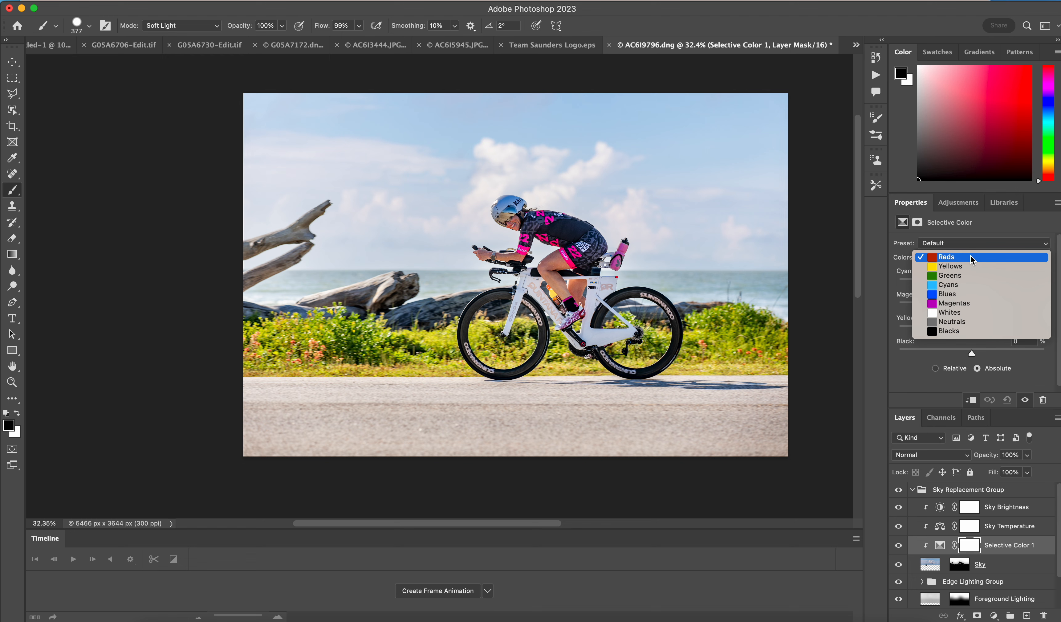
click(967, 285)
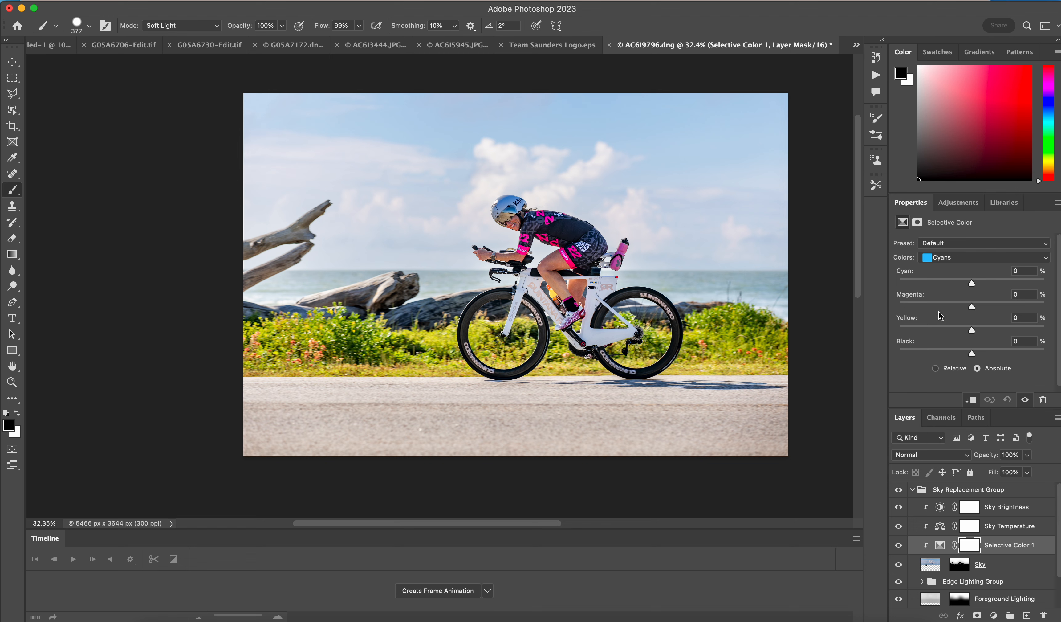
mouse_move(972, 329)
mouse_down()
mouse_move(1023, 328)
mouse_move(985, 334)
mouse_up()
click(967, 257)
click(967, 266)
drag(971, 331, 976, 289)
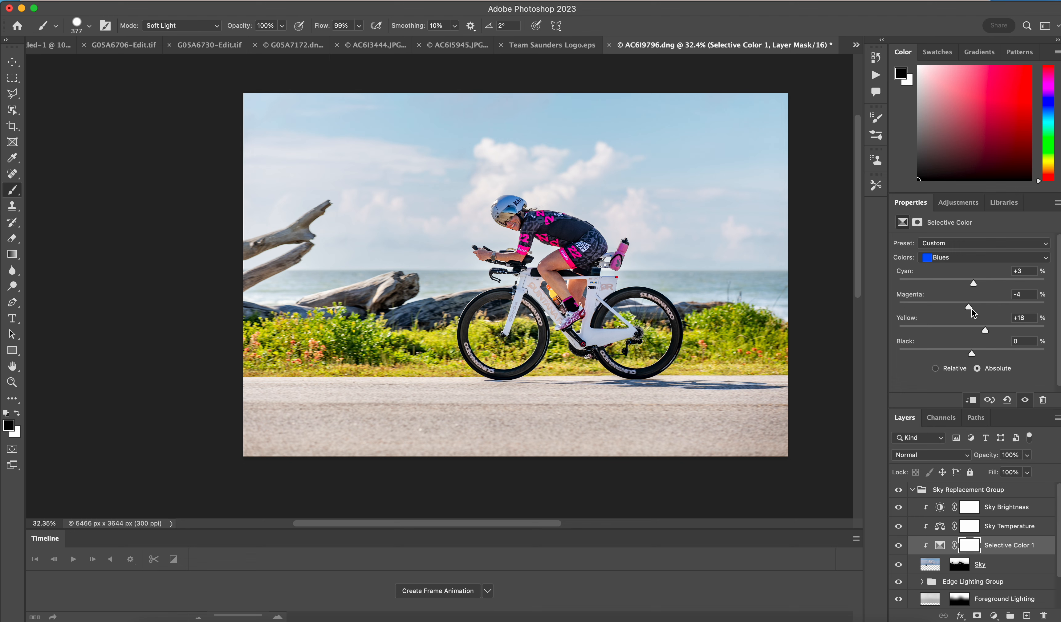
mouse_move(972, 356)
mouse_down()
mouse_move(995, 355)
mouse_move(978, 357)
mouse_up()
Fine-tune the Black amount for the Whites in the sky's Selective Color adjustment
click(967, 257)
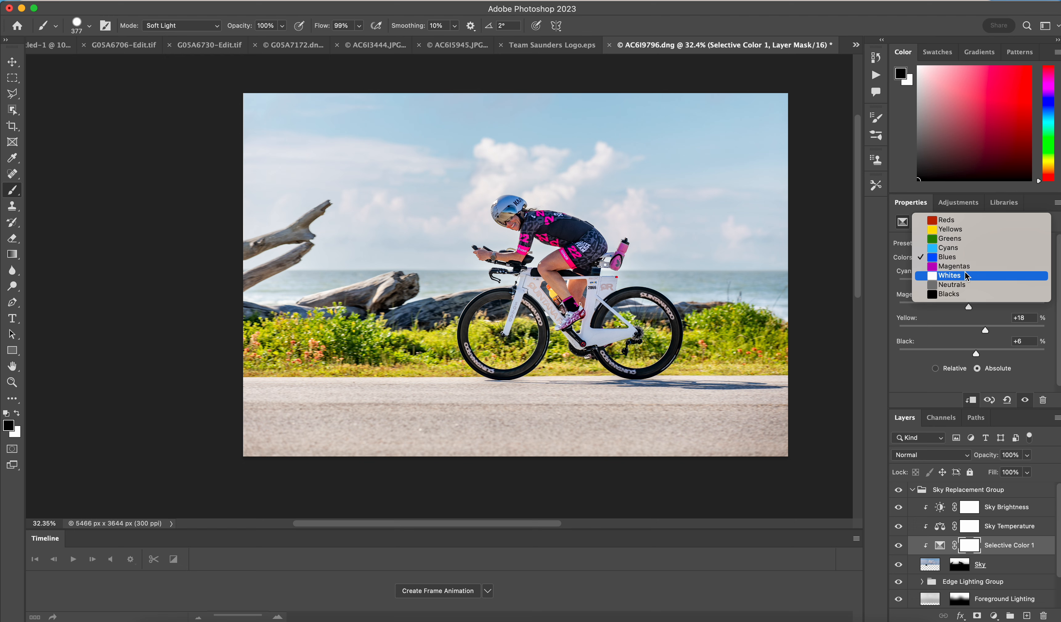
click(968, 276)
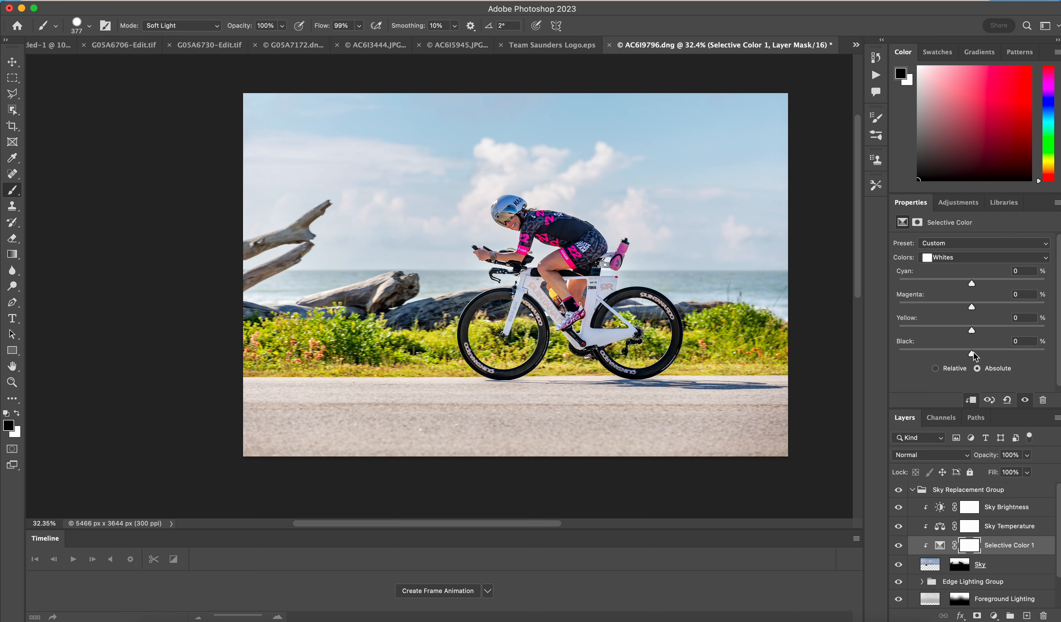
drag(972, 352, 974, 354)
Collapse the Sky Replacement Group and add a Selective Color adjustment layer above it for the whole photo
click(913, 490)
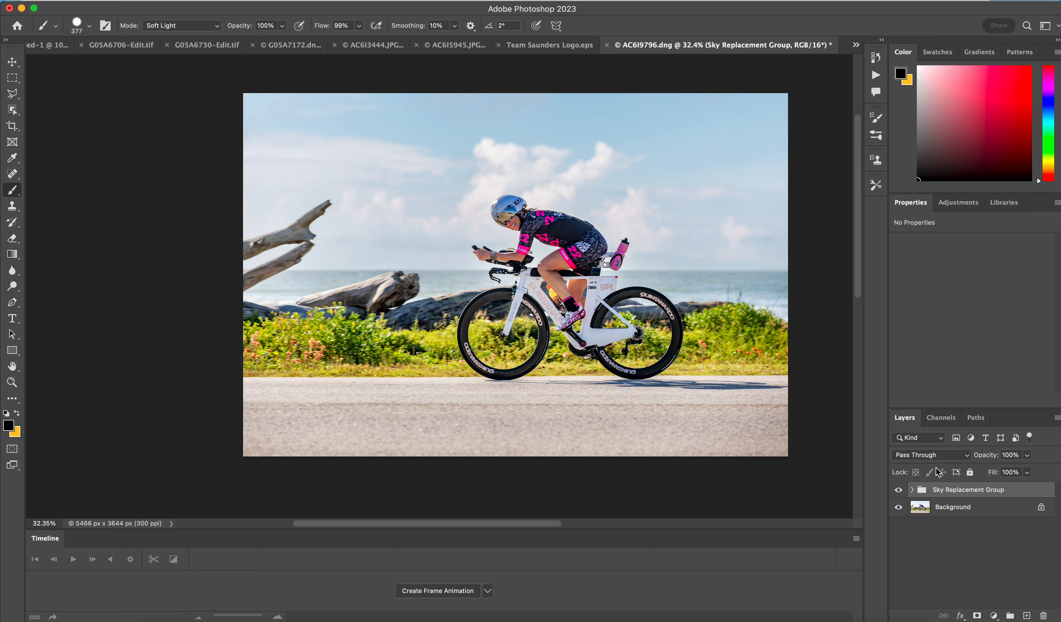
click(995, 616)
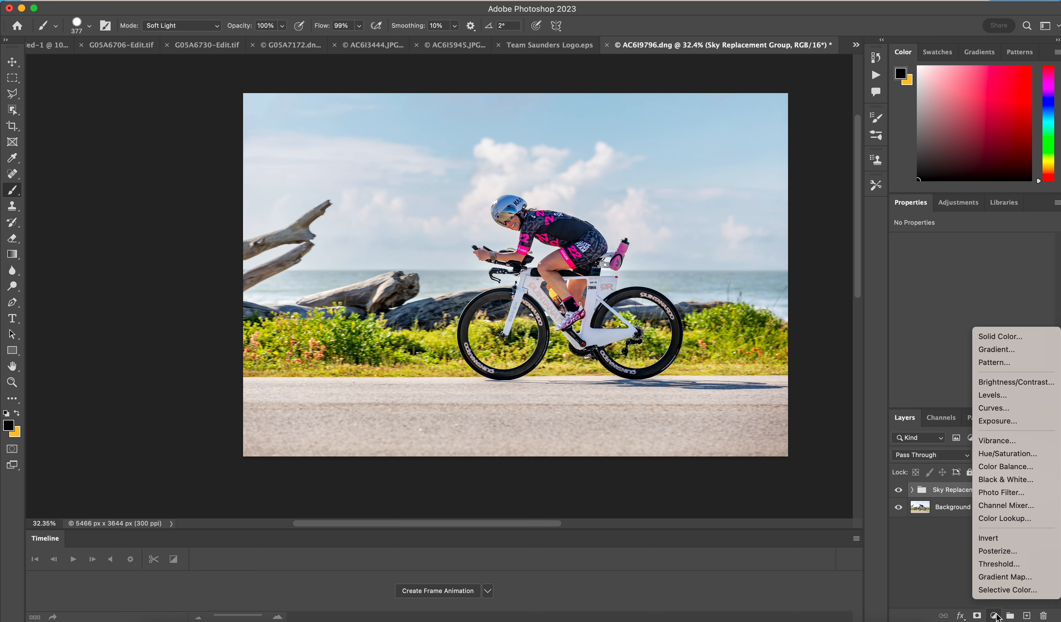
click(999, 594)
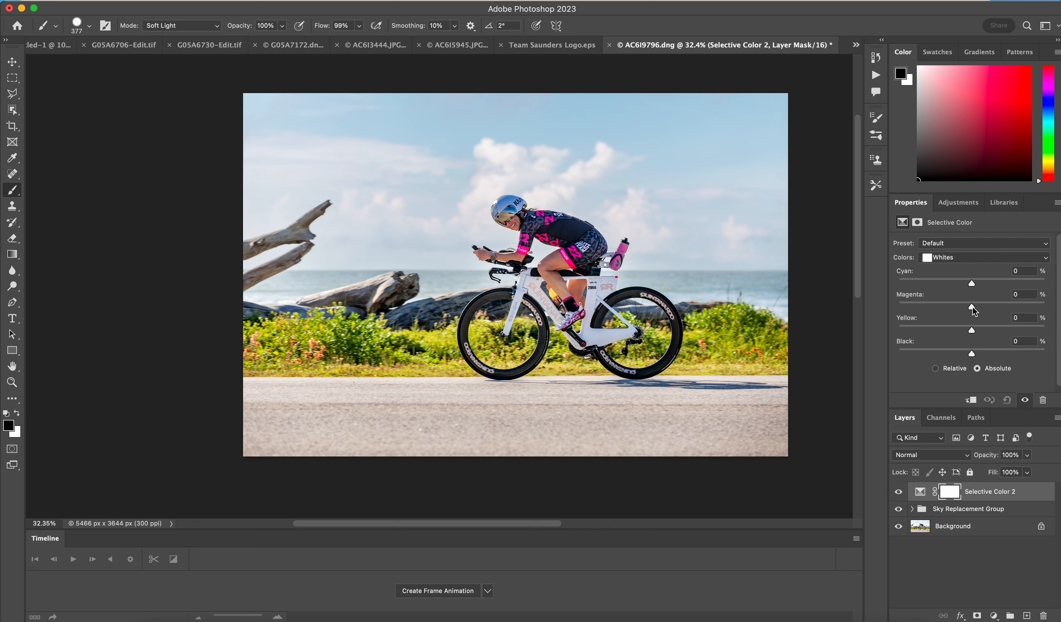
Reduce Cyan and raise Yellow for the Reds in the top Selective Color layer
click(973, 265)
click(974, 200)
drag(972, 282, 925, 286)
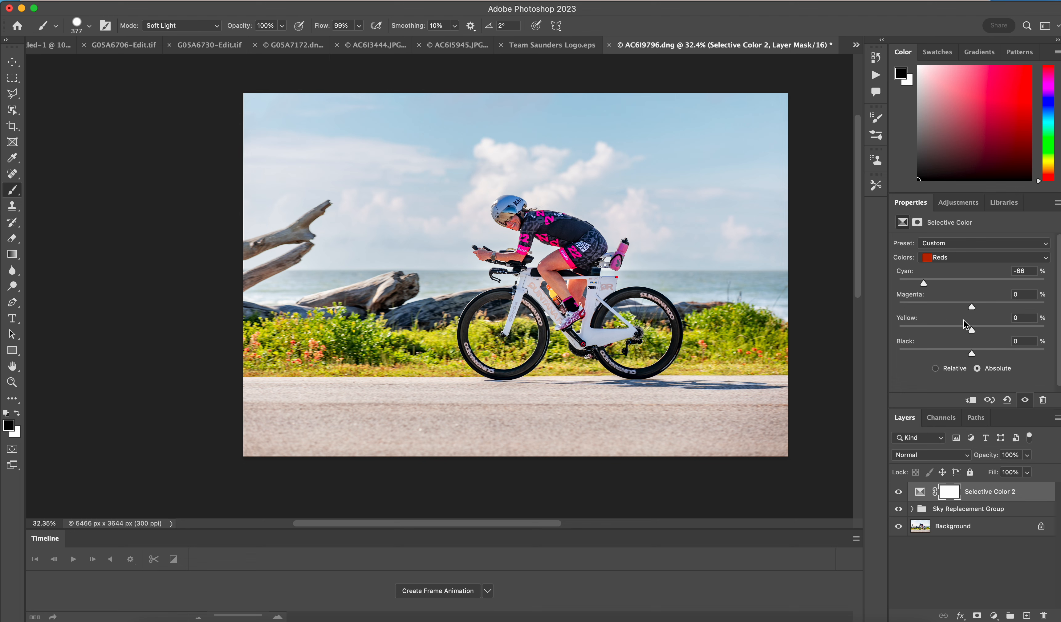
drag(974, 335, 984, 334)
mouse_move(925, 284)
mouse_down()
mouse_move(959, 284)
mouse_move(945, 285)
mouse_up()
Lower Cyan and Yellow slightly for the Yellows in the top Selective Color layer
click(978, 256)
click(972, 267)
mouse_move(972, 284)
mouse_down()
mouse_move(934, 286)
mouse_move(967, 287)
mouse_up()
mouse_move(972, 329)
mouse_down()
mouse_move(988, 330)
mouse_move(950, 331)
mouse_move(965, 331)
mouse_up()
Raise Cyan for the Greens to about +29% in the top Selective Color layer
click(977, 258)
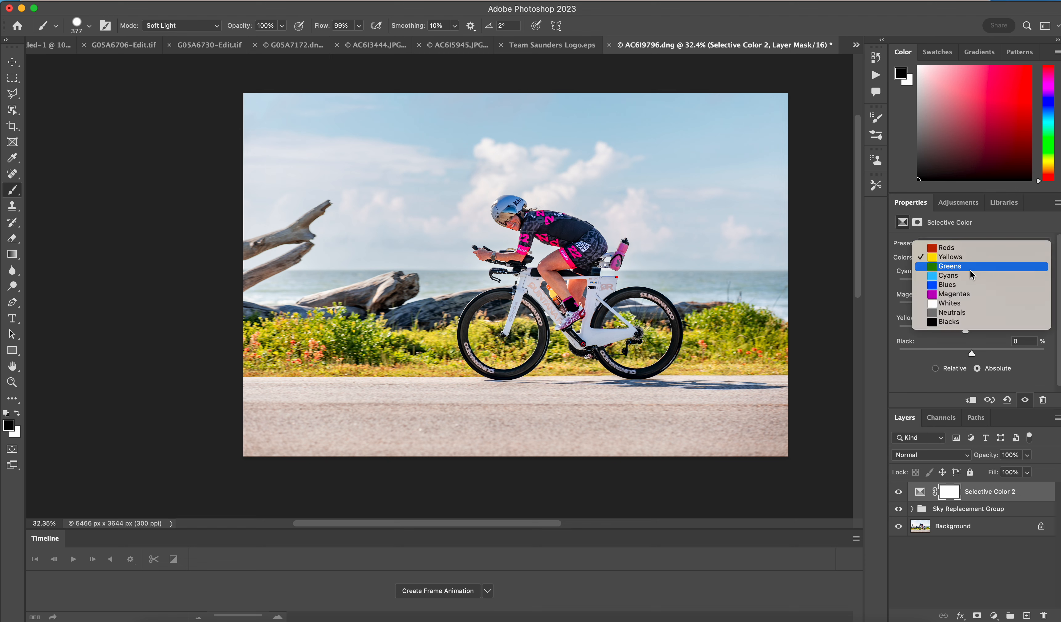
click(976, 266)
drag(974, 283, 994, 286)
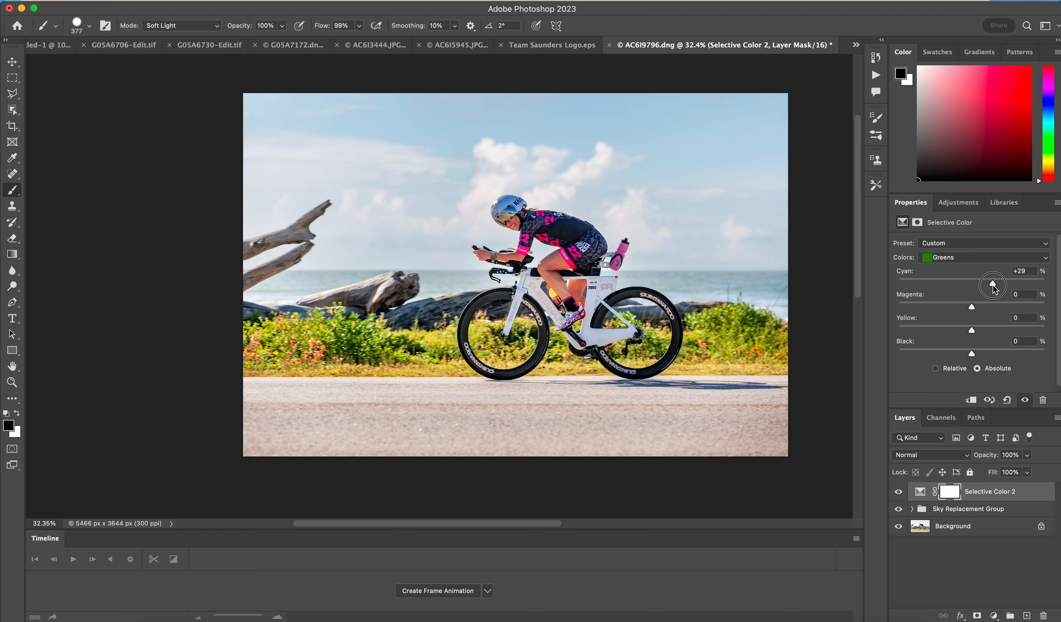
drag(995, 289, 995, 289)
Skip the Cyans and fine-tune the Black amount for the Whites in the top Selective Color layer
click(980, 259)
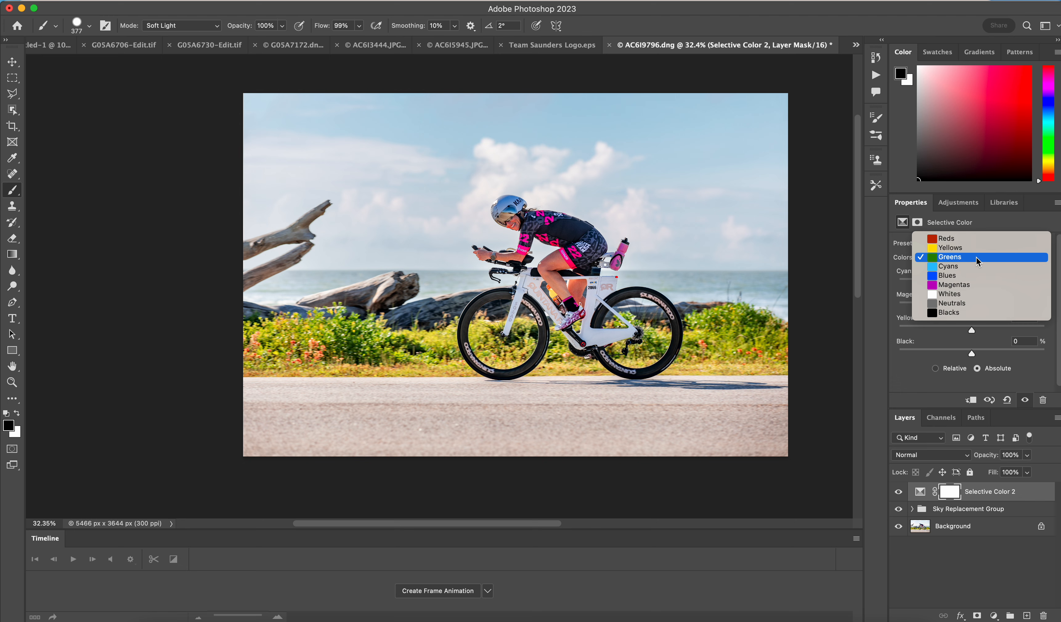
click(974, 266)
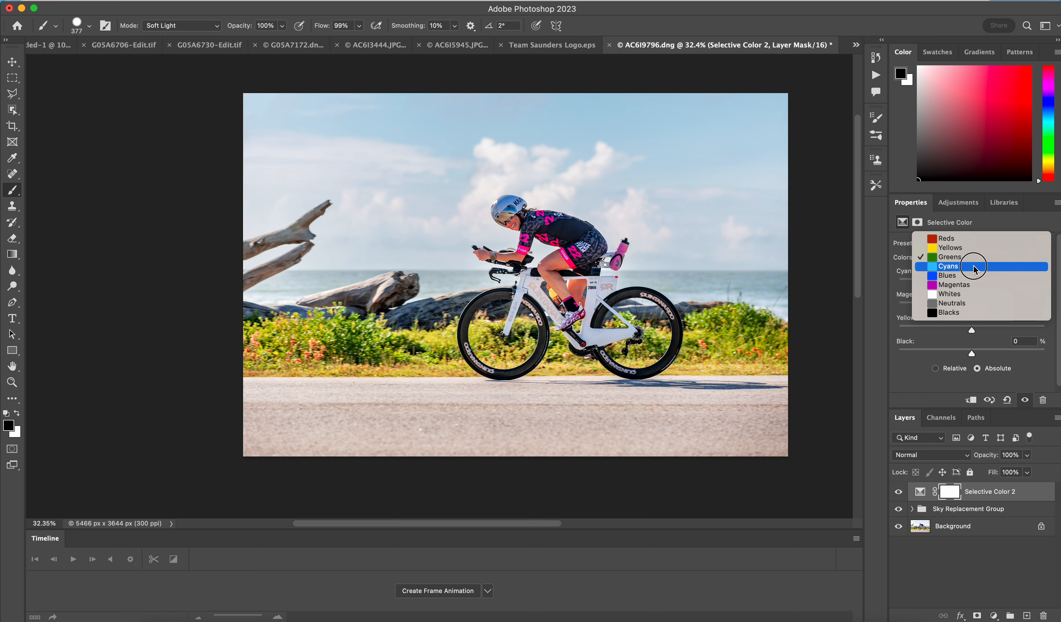
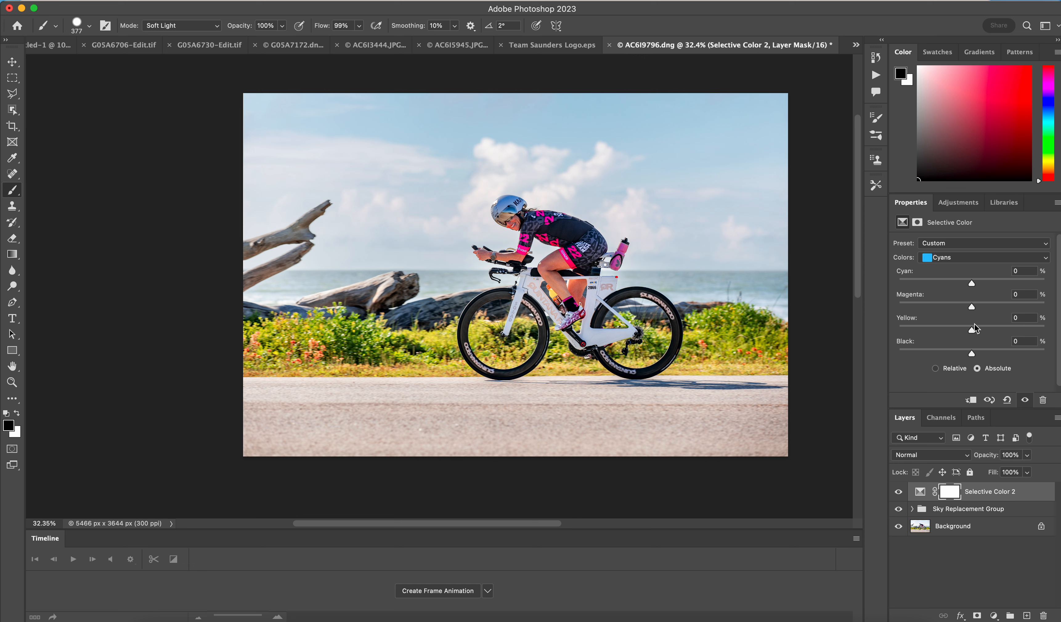
click(969, 258)
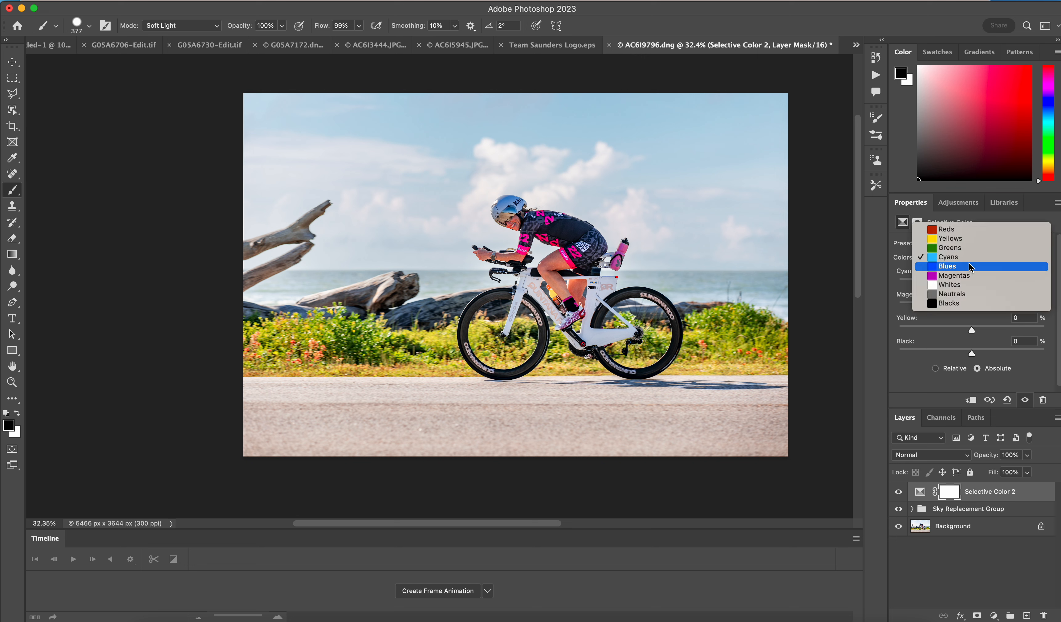
click(968, 283)
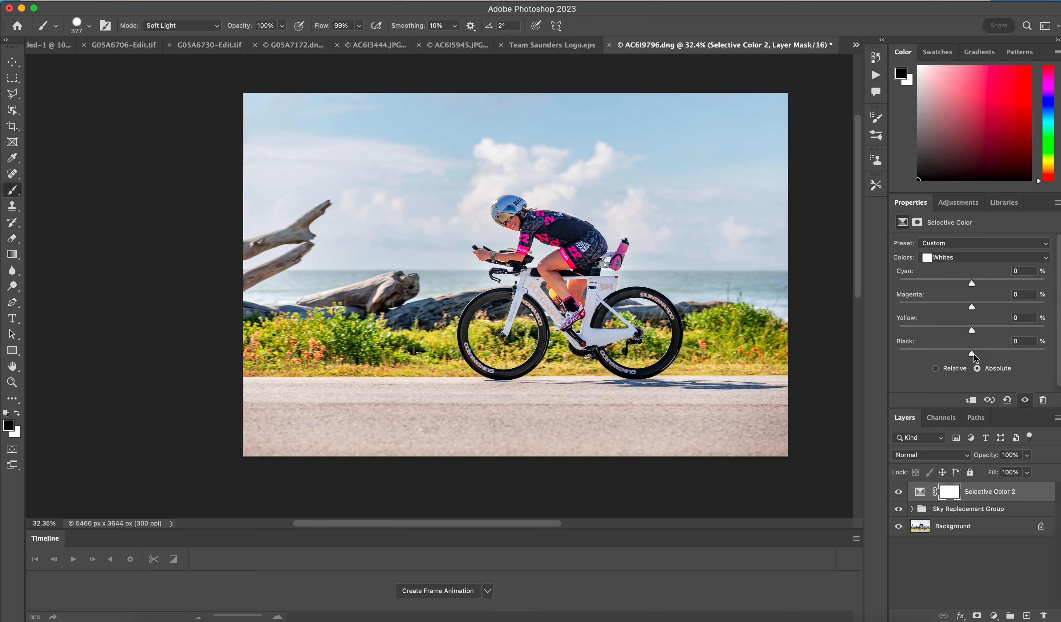
mouse_move(974, 354)
mouse_down()
mouse_move(954, 355)
mouse_move(972, 358)
mouse_up()
Set the Black amount for the Blacks to -13% in the top Selective Color layer
click(973, 258)
click(972, 276)
drag(973, 356, 964, 357)
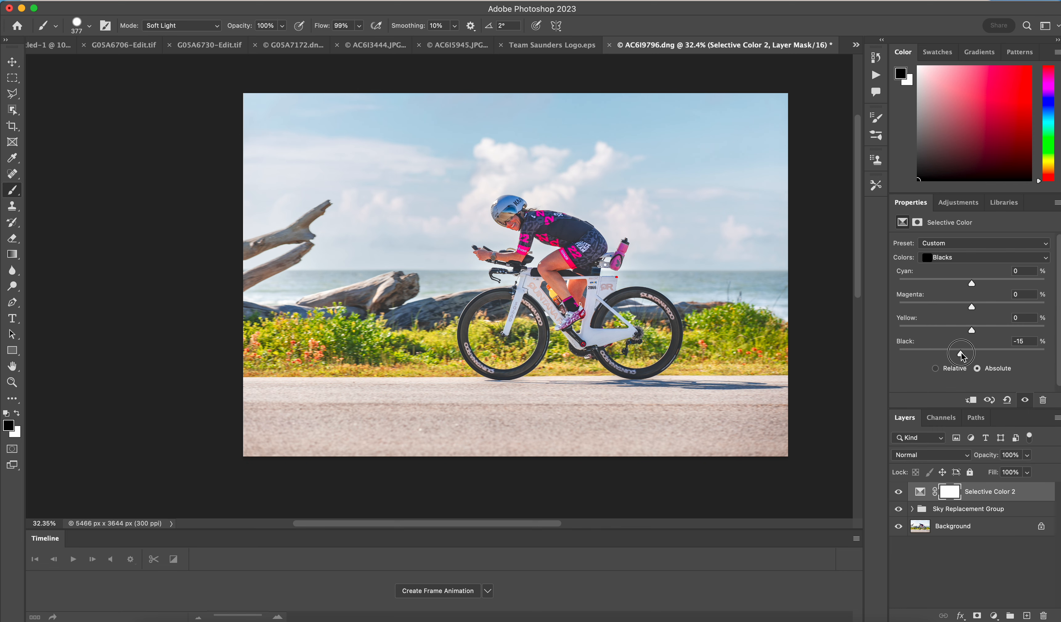
drag(964, 357, 964, 354)
Show the Histogram for reference and set the Black amount for the Blacks to -4%
scroll(961, 120, up, 5)
scroll(961, 120, down, 3)
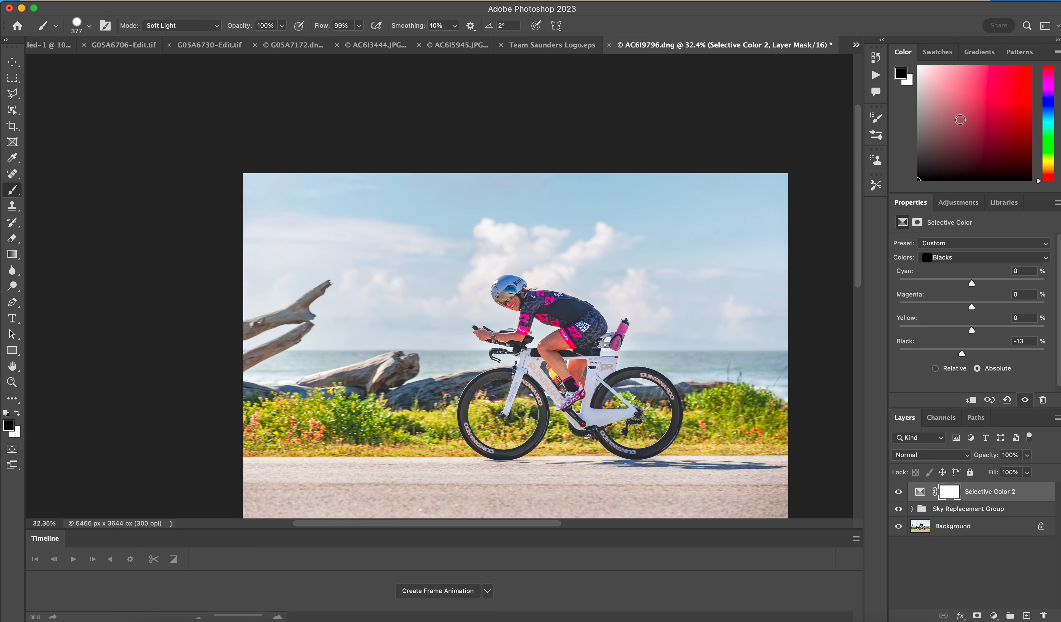
scroll(960, 120, down, 2)
click(1058, 52)
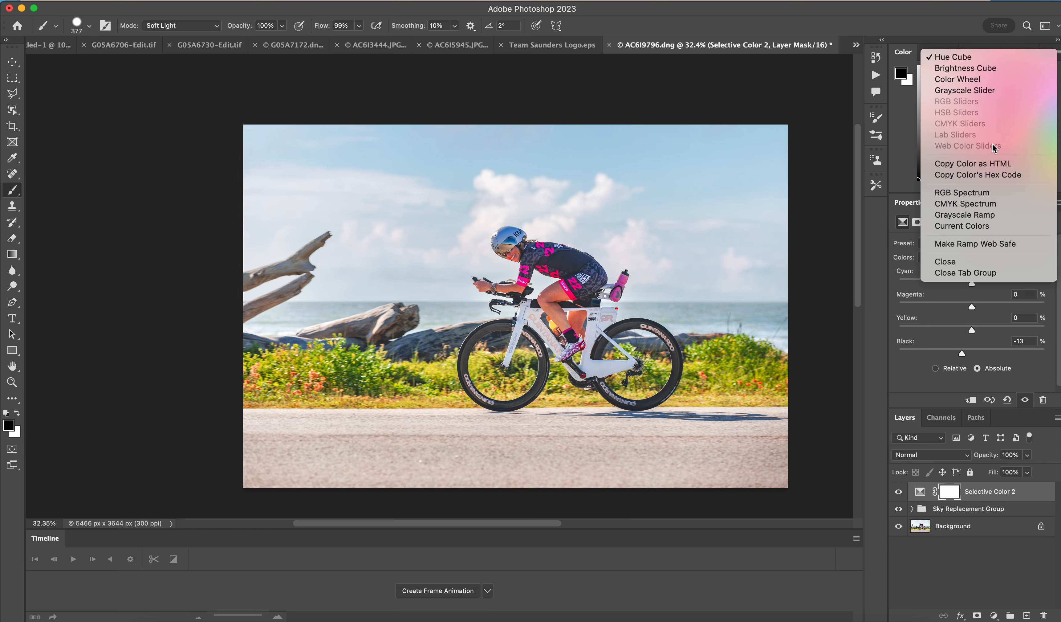
click(911, 153)
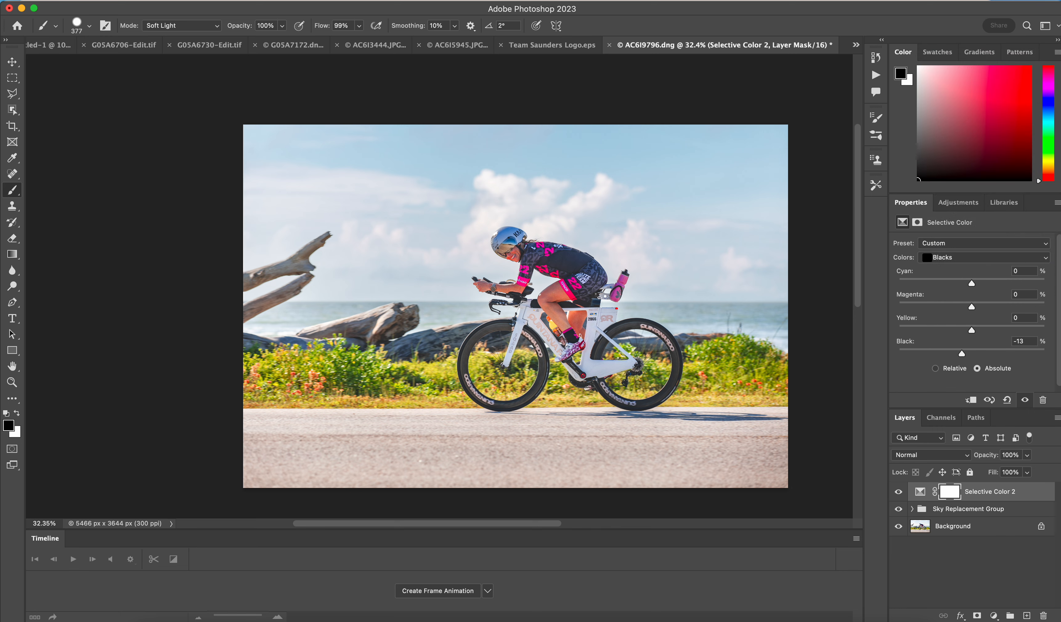
click(408, 0)
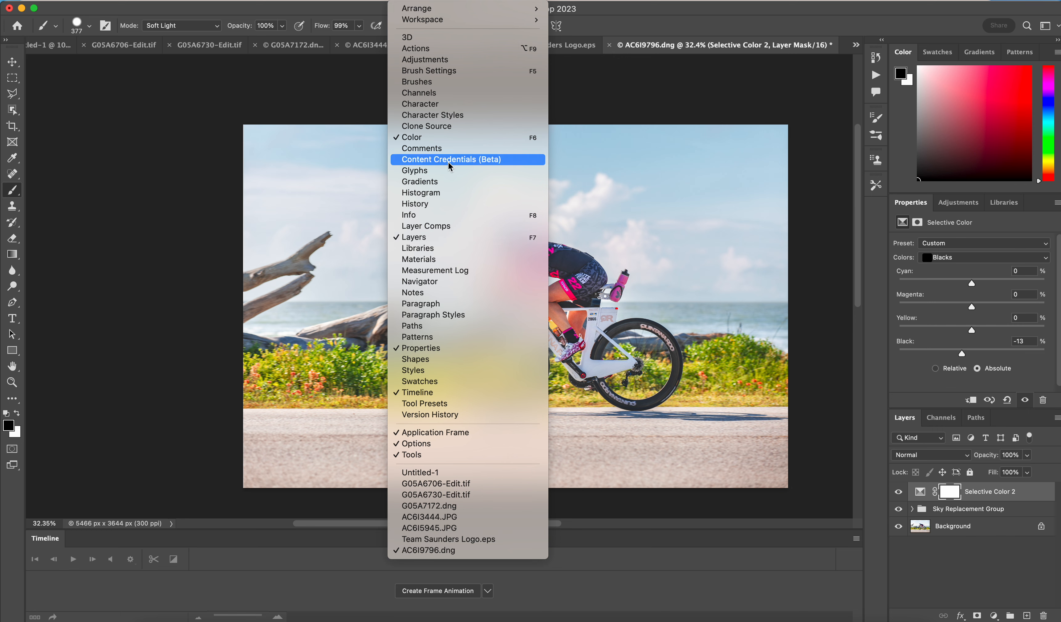
click(444, 195)
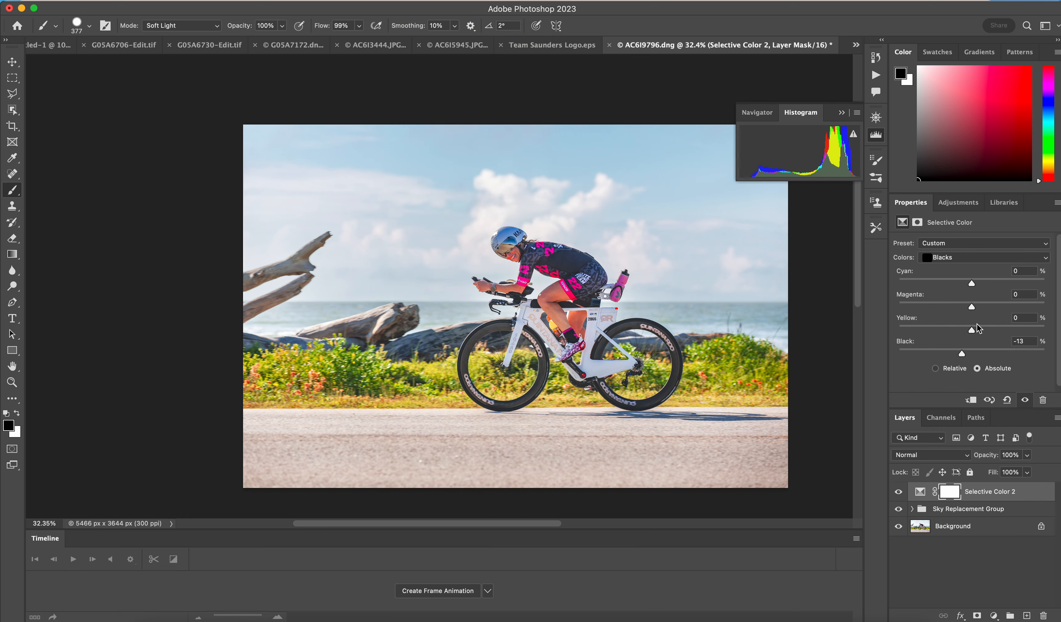
drag(962, 354, 957, 357)
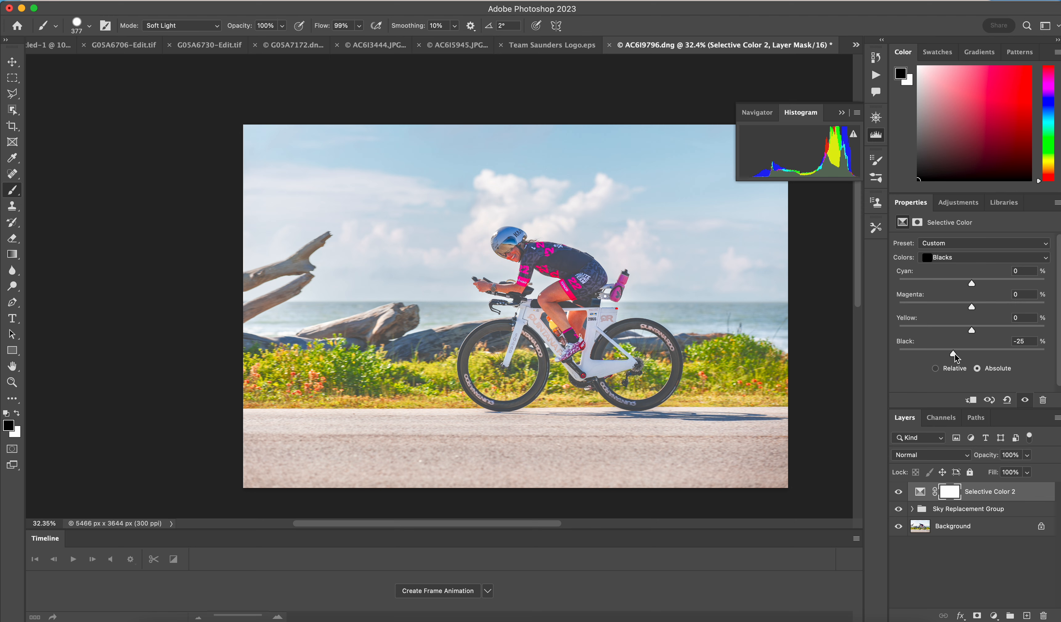
drag(956, 357, 972, 358)
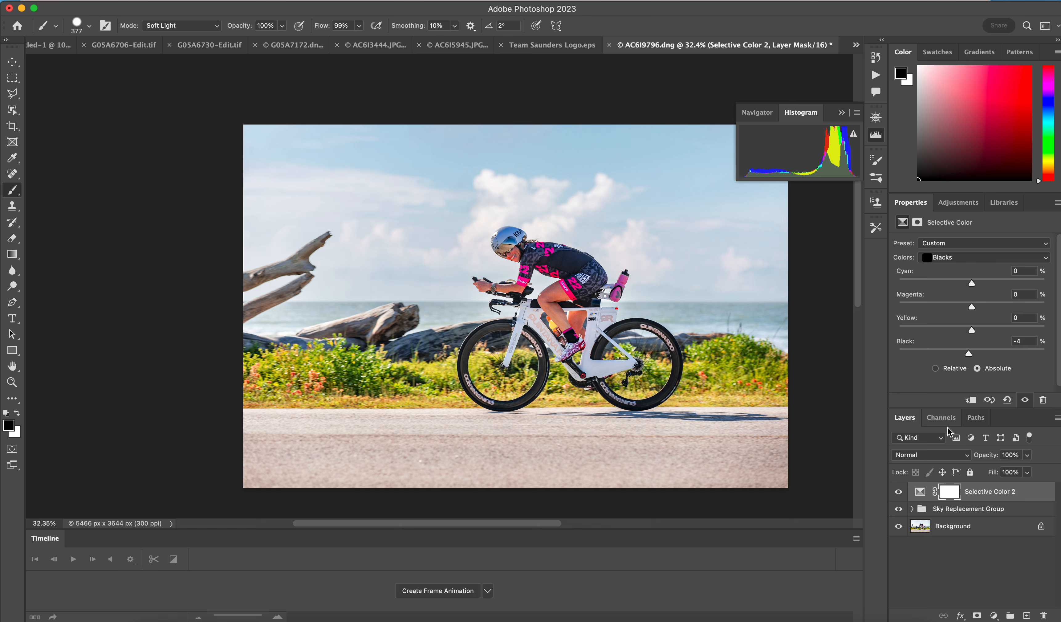
Toggle the Selective Color 2 layer's visibility repeatedly to compare the photo with and without the grading
click(900, 492)
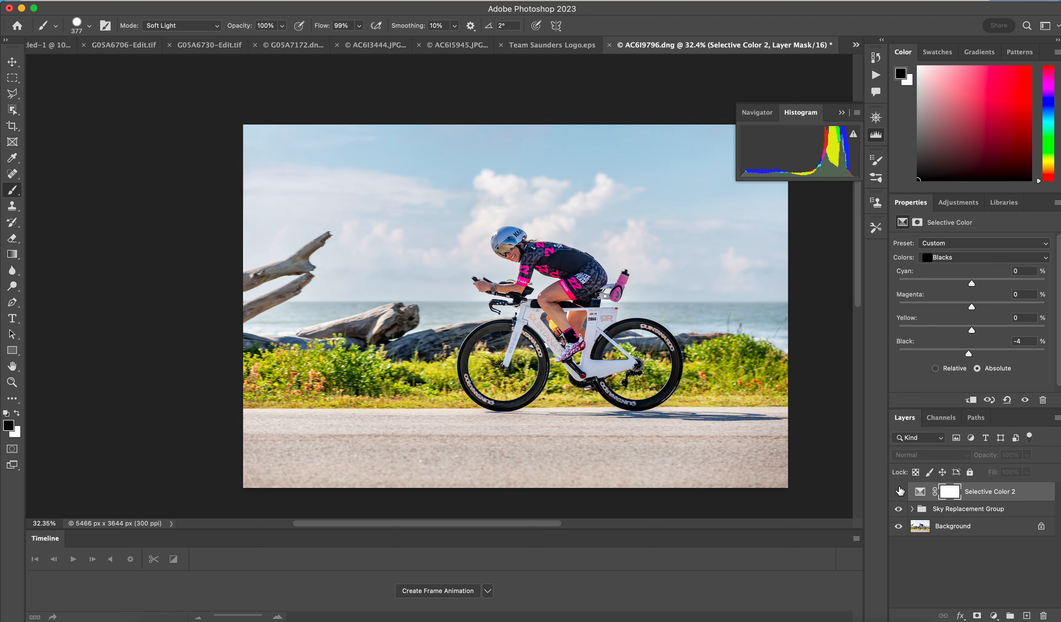
click(899, 491)
click(899, 492)
click(899, 492)
click(899, 491)
click(899, 491)
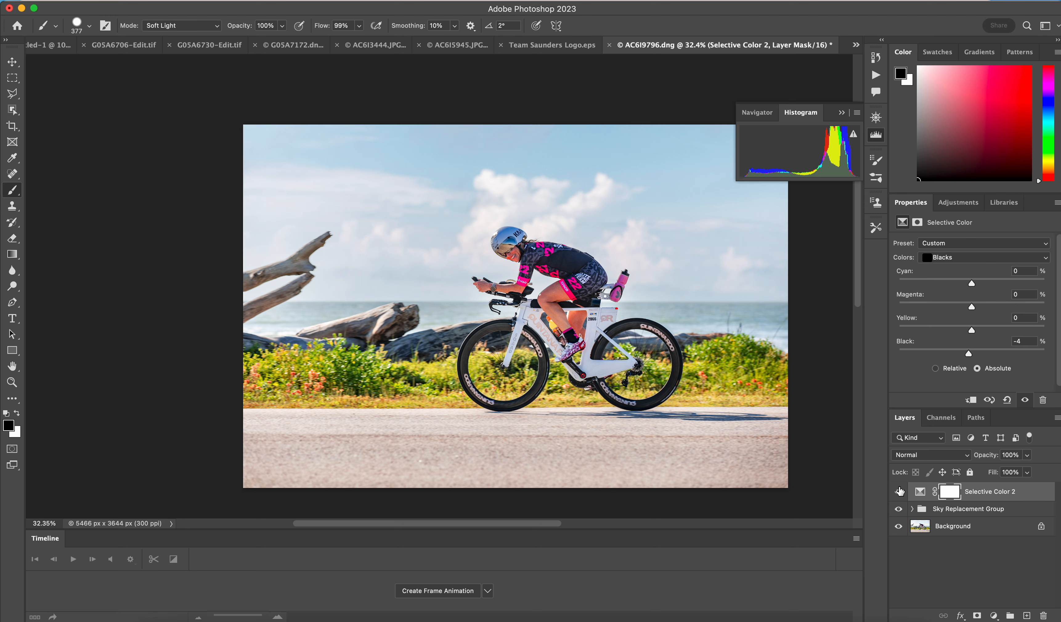
click(900, 492)
click(900, 492)
click(899, 491)
click(900, 491)
click(899, 491)
click(899, 492)
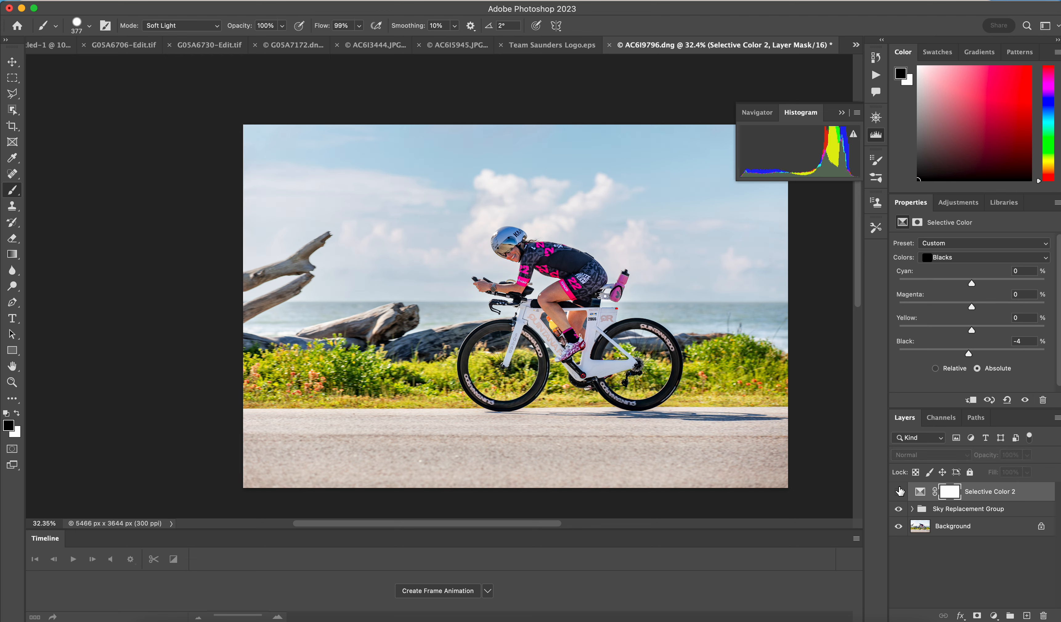
click(899, 492)
click(900, 492)
click(900, 492)
Set Cyan to -22% and Yellow to +13% for the Reds in Selective Color 2, and collapse the Histogram
click(963, 257)
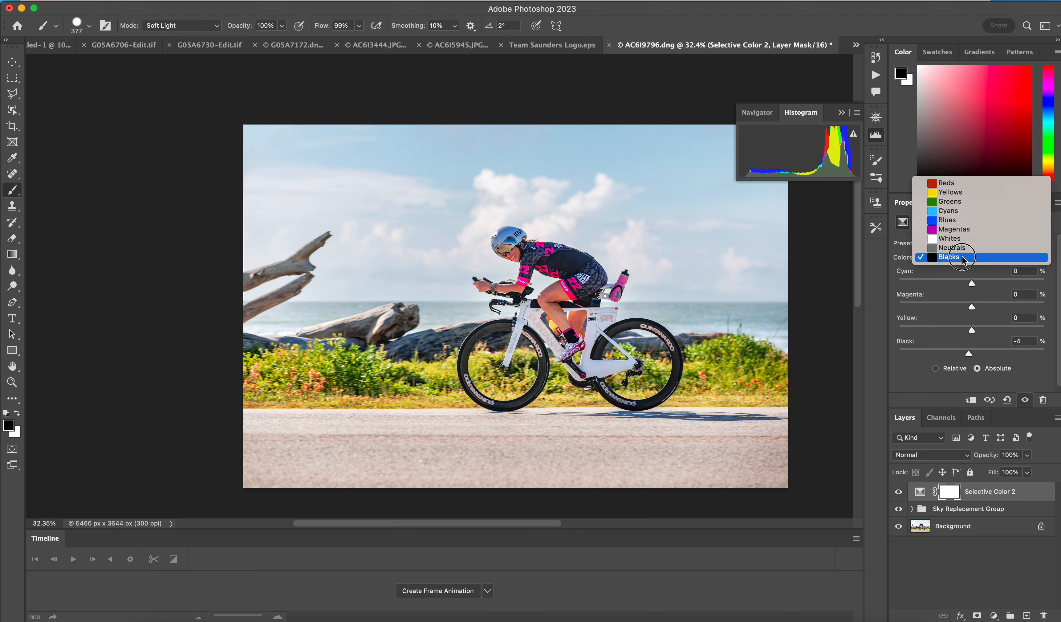
click(960, 184)
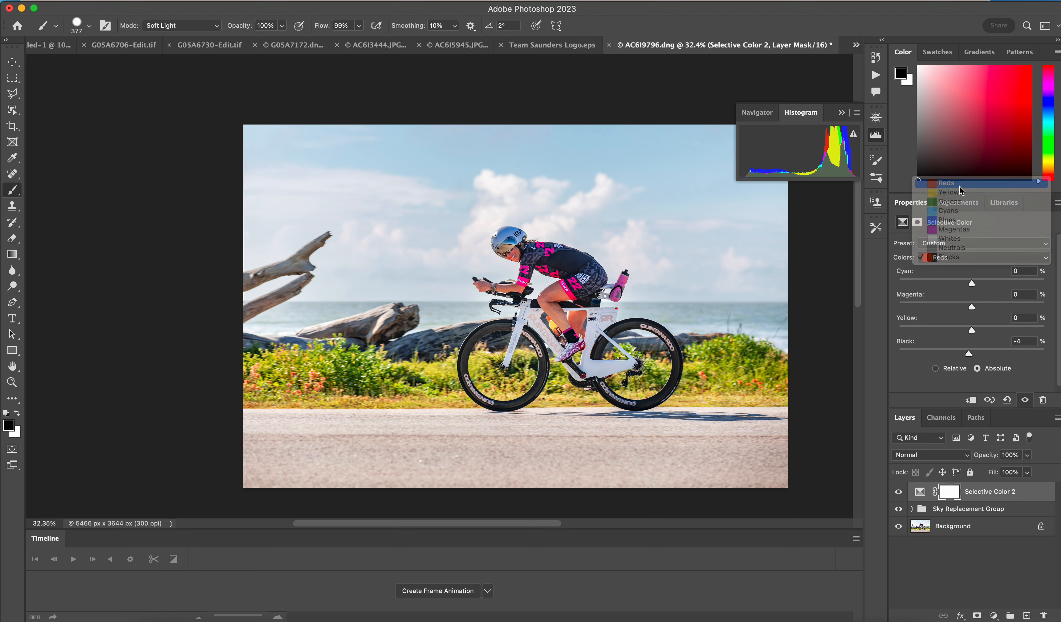
drag(946, 284, 957, 284)
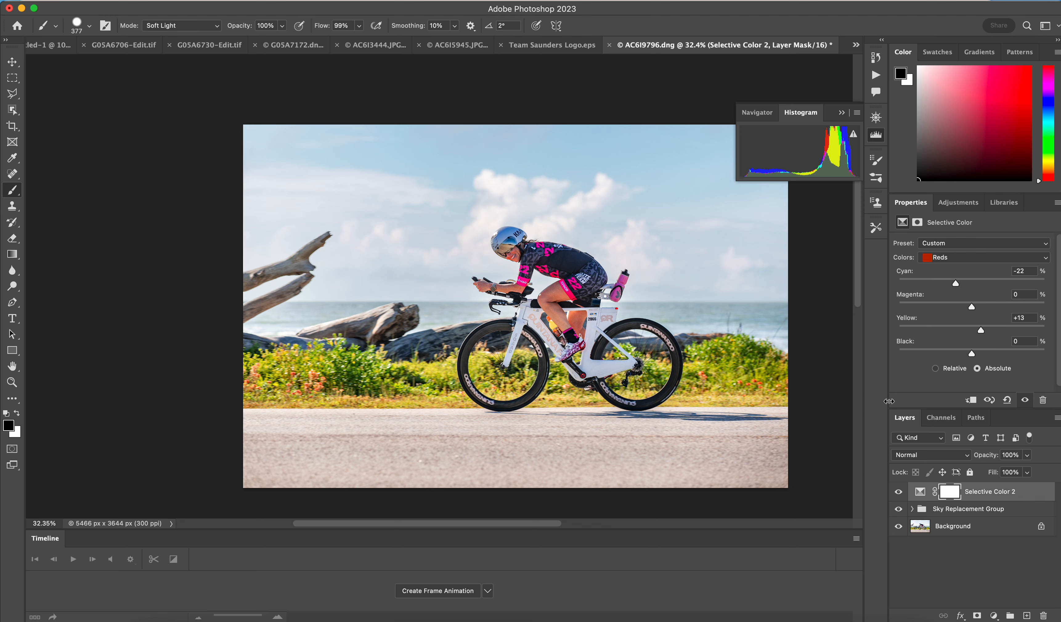
click(841, 112)
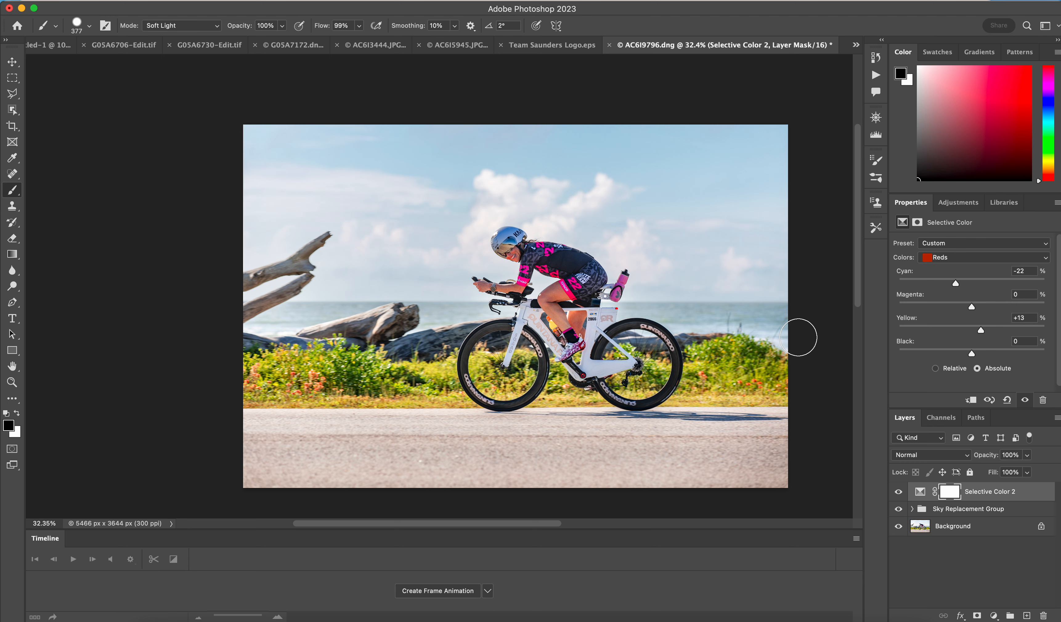
Start a crop of the photo with the 1:1 (Square) aspect ratio
key(c)
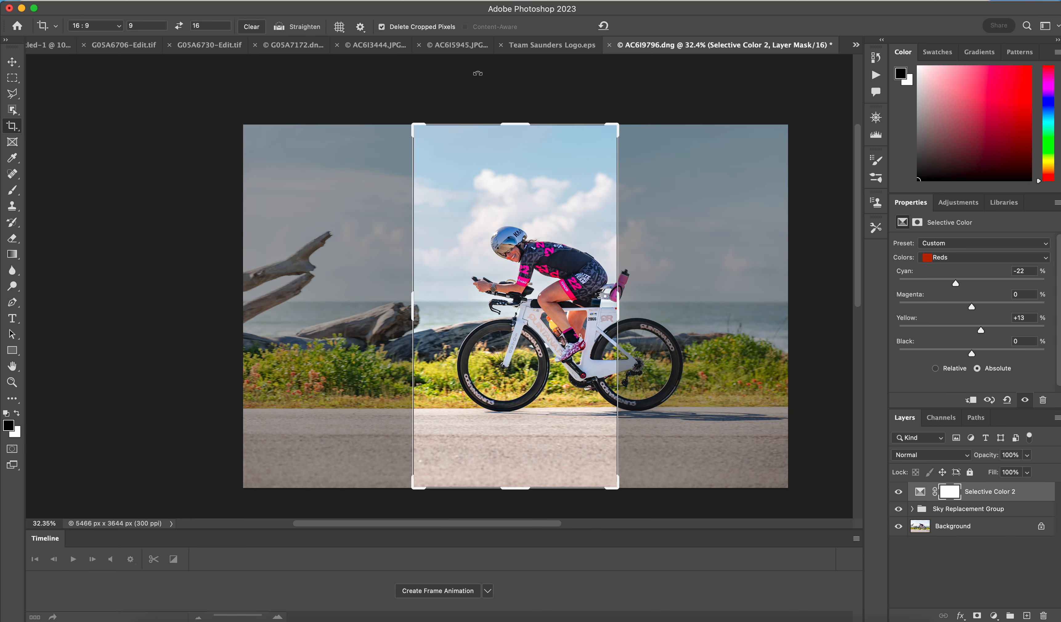
click(119, 28)
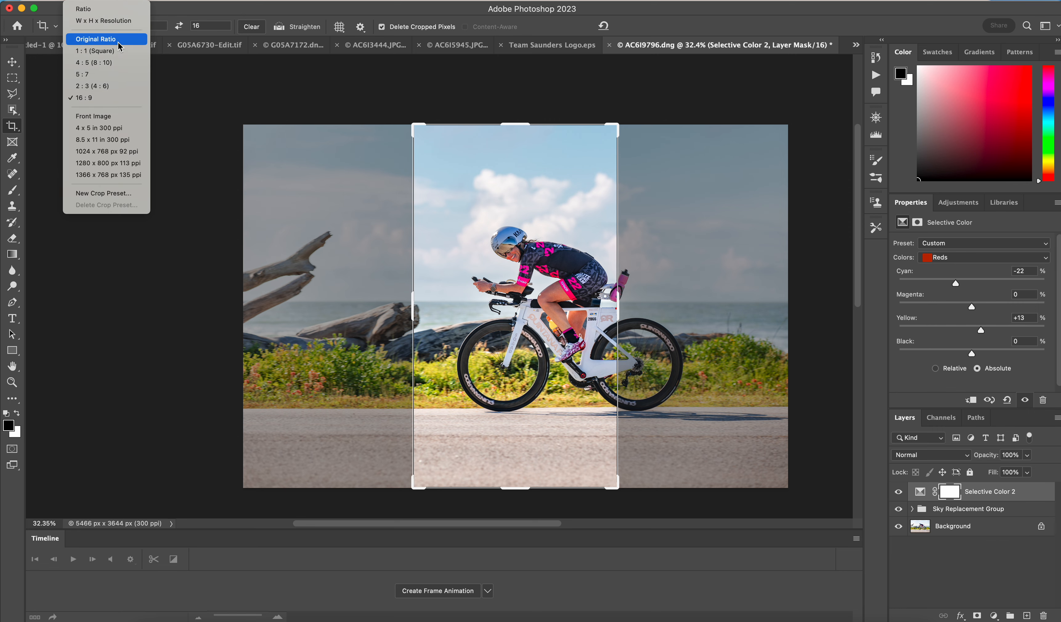
click(120, 52)
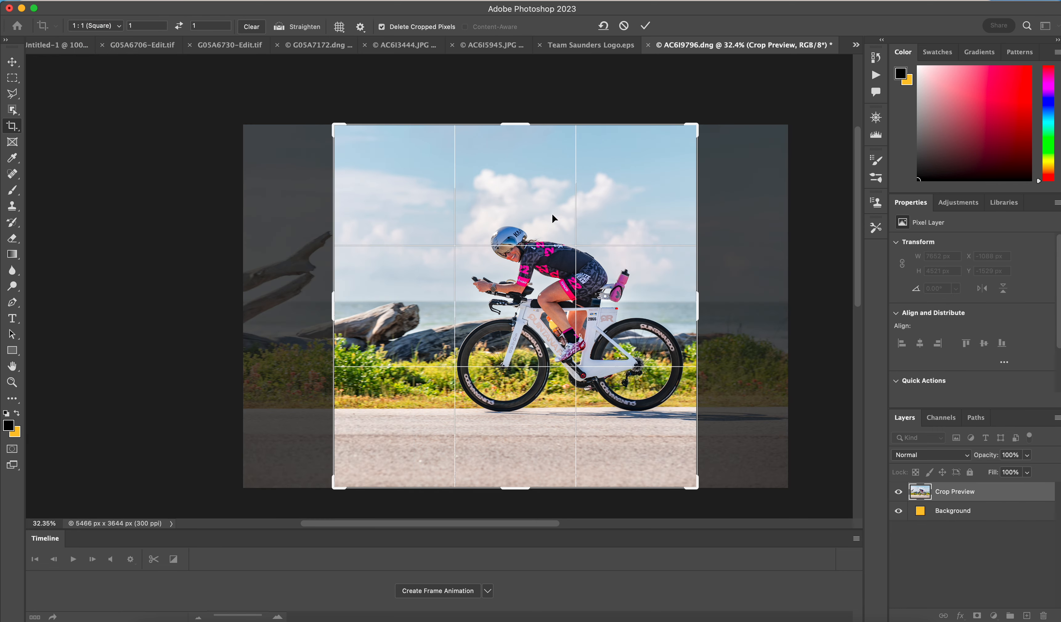
Try cropping the photo to a tight square of about 2809 x 2808 px around the cyclist
drag(511, 193, 465, 198)
drag(333, 131, 360, 154)
drag(410, 205, 450, 242)
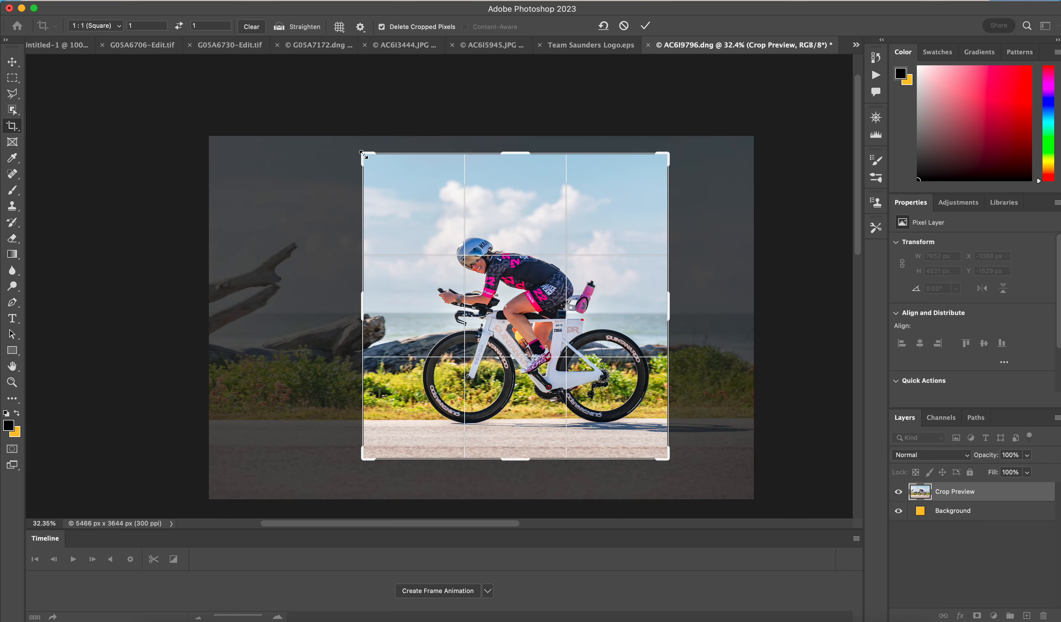
drag(364, 153, 375, 165)
drag(428, 221, 432, 235)
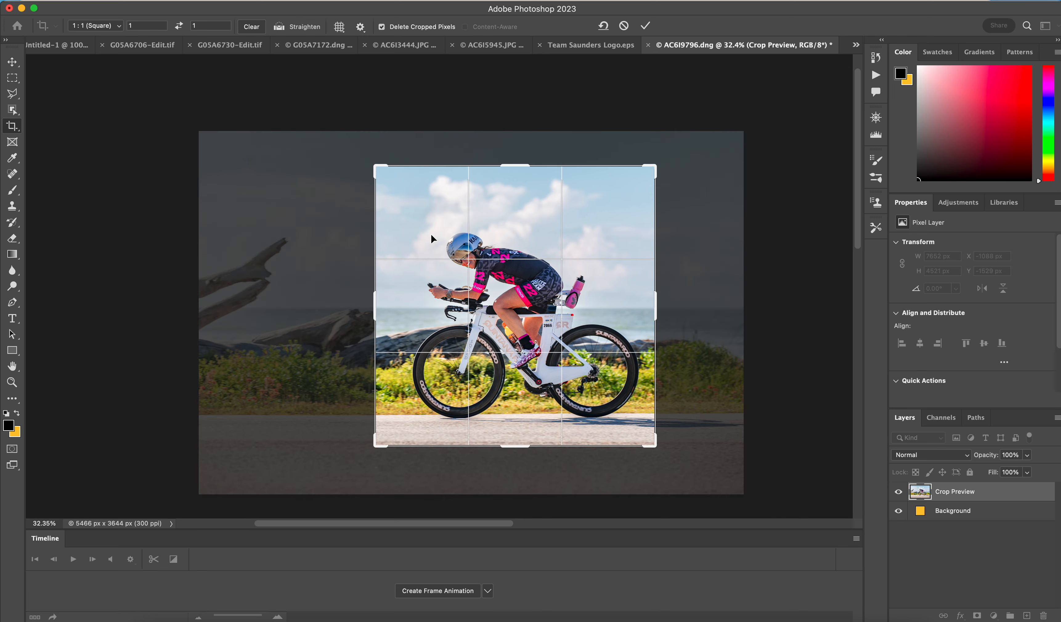
key(Return)
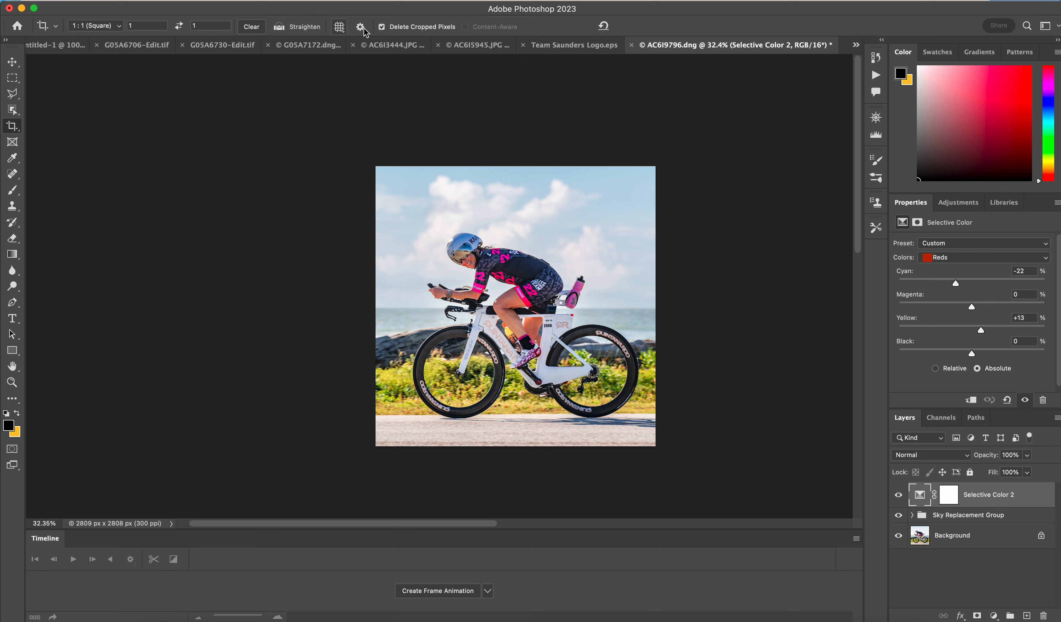
Turn off Delete Cropped Pixels and revert the photo to the history state before the crop
click(384, 28)
click(876, 58)
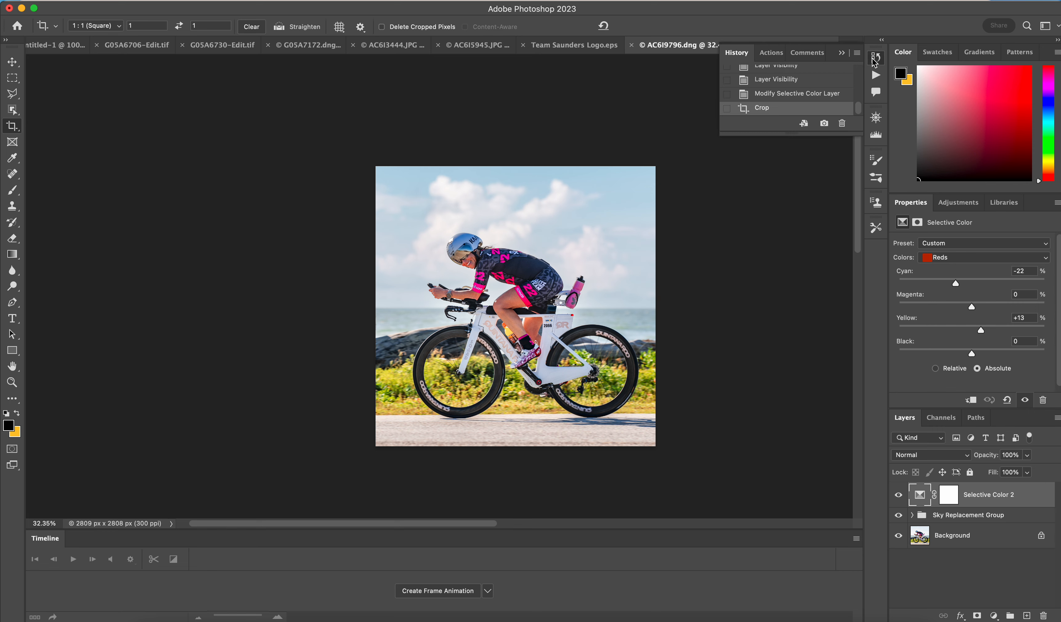
click(798, 94)
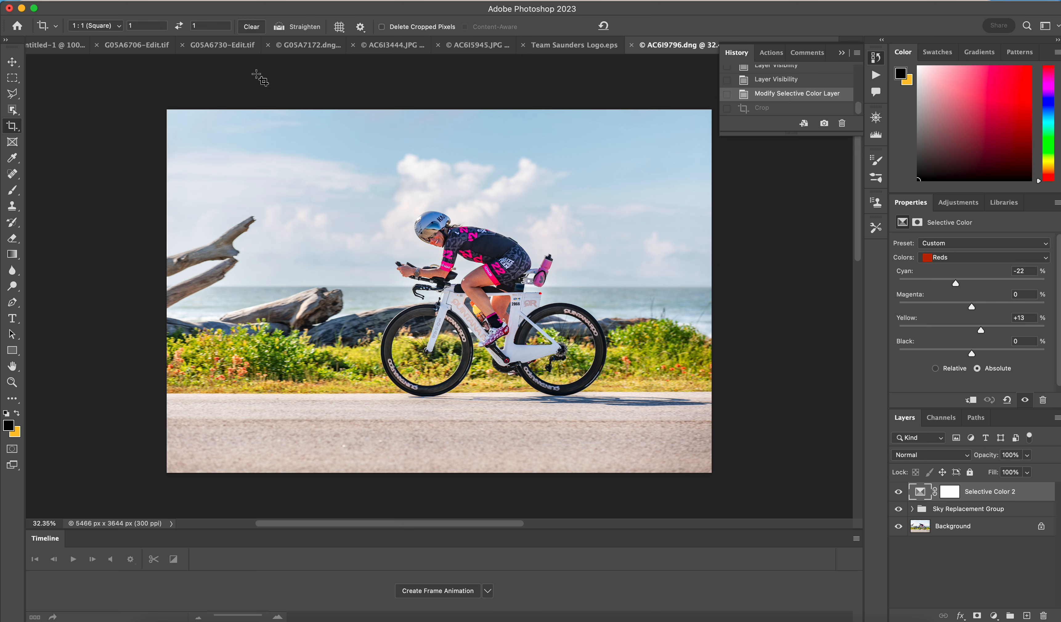
Crop the photo non-destructively to a square of about 3166 x 3167 px around the cyclist, leaving space ahead of the bike
drag(318, 145, 656, 451)
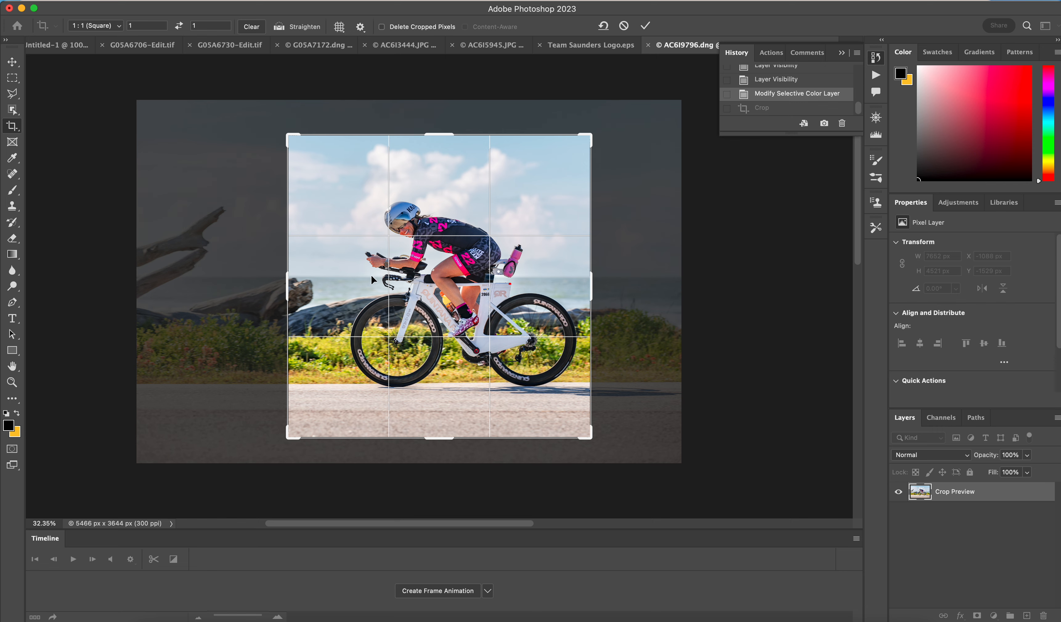
scroll(370, 275, down, 1)
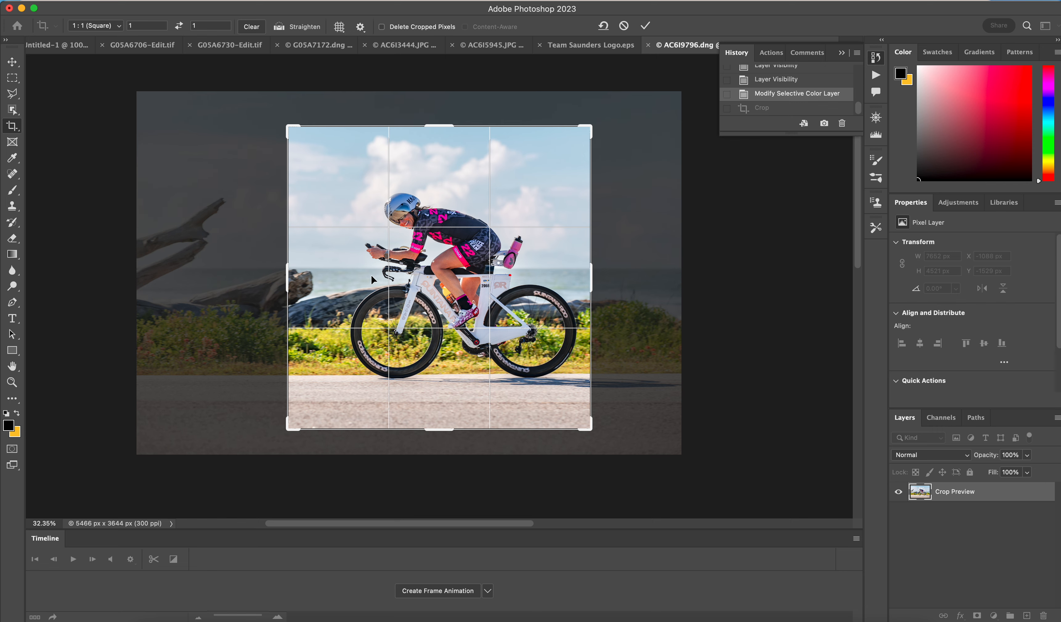
mouse_move(426, 272)
mouse_down()
mouse_move(458, 272)
mouse_move(399, 276)
mouse_move(417, 287)
mouse_up()
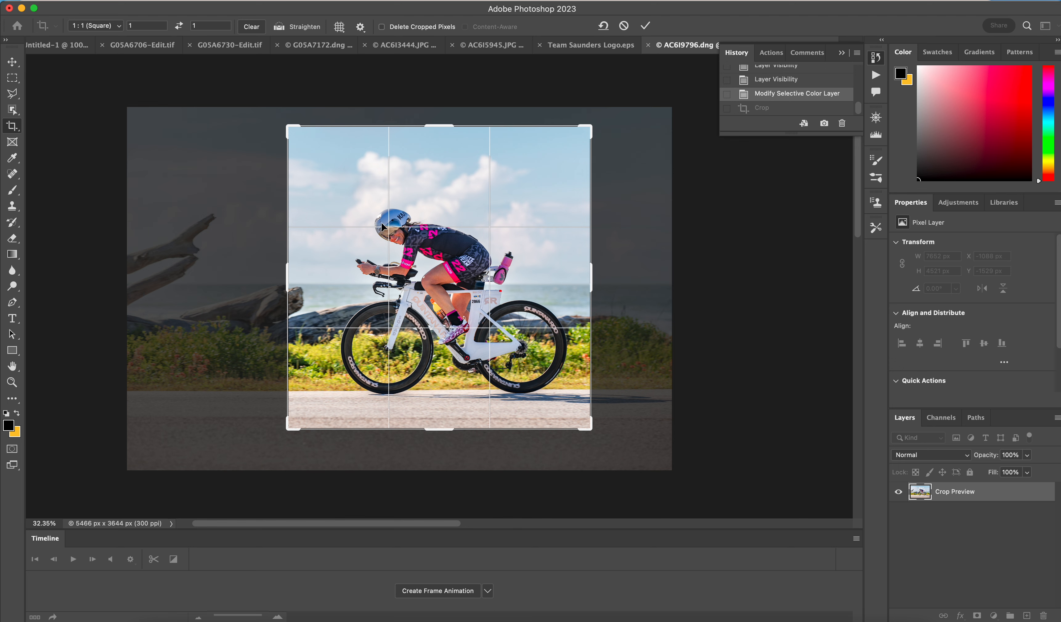
drag(289, 127, 285, 125)
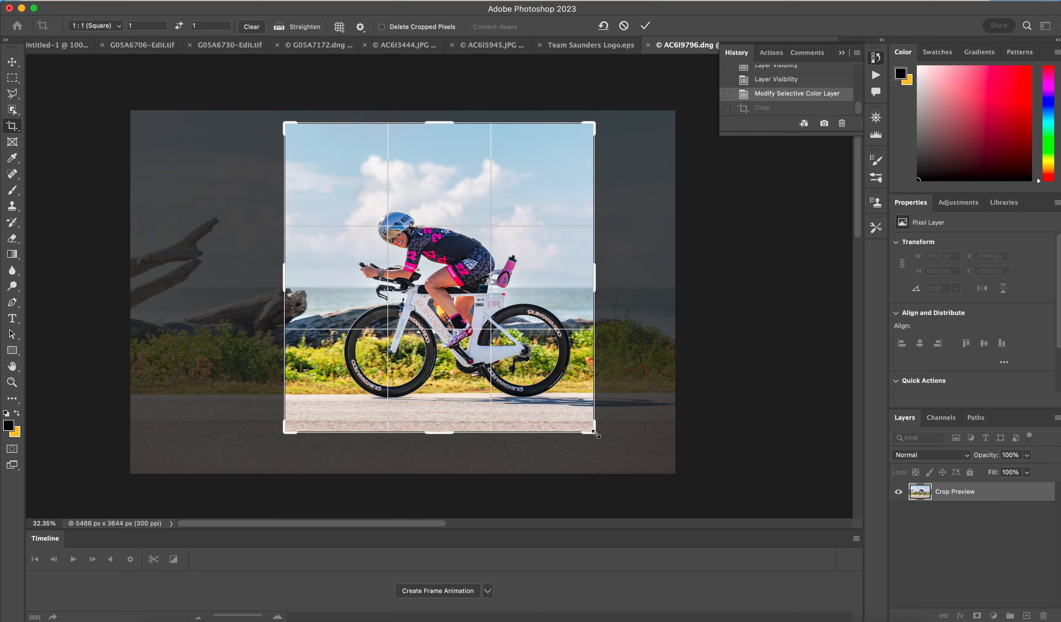
drag(594, 431, 601, 434)
key(Return)
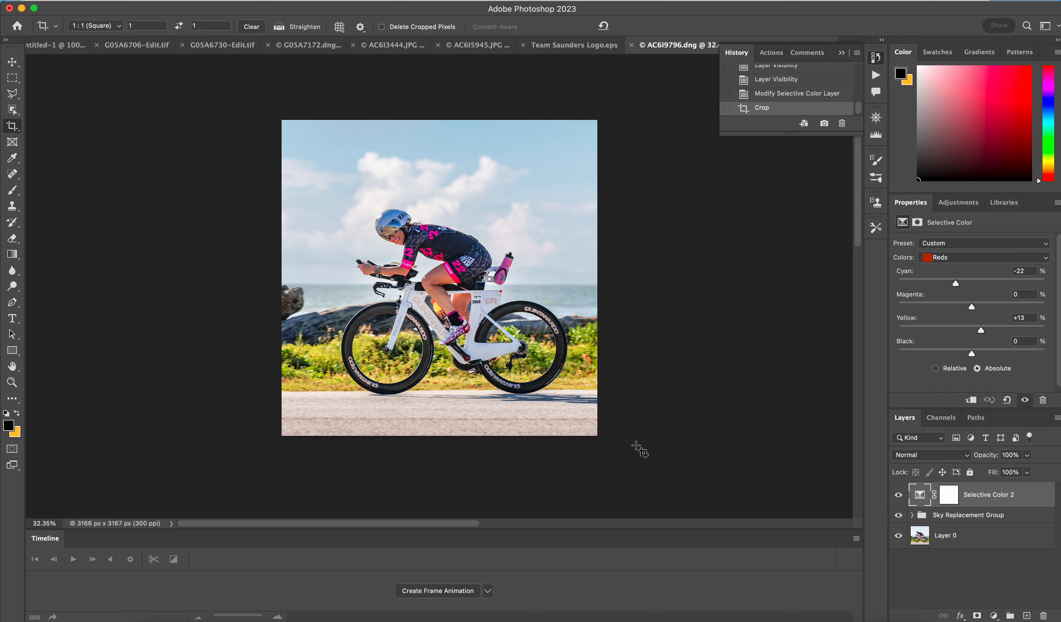
Save the layered photo as AC6I9796-Edit.tif in the 2022-04-03 folder, in TIFF format without image compression
key(super+shift+s)
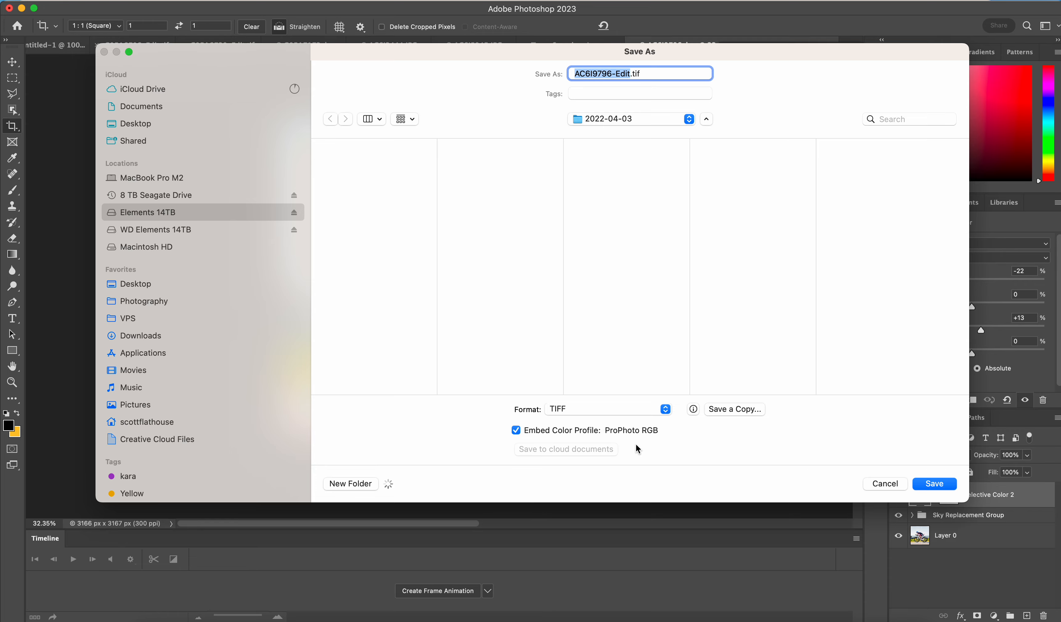
click(945, 484)
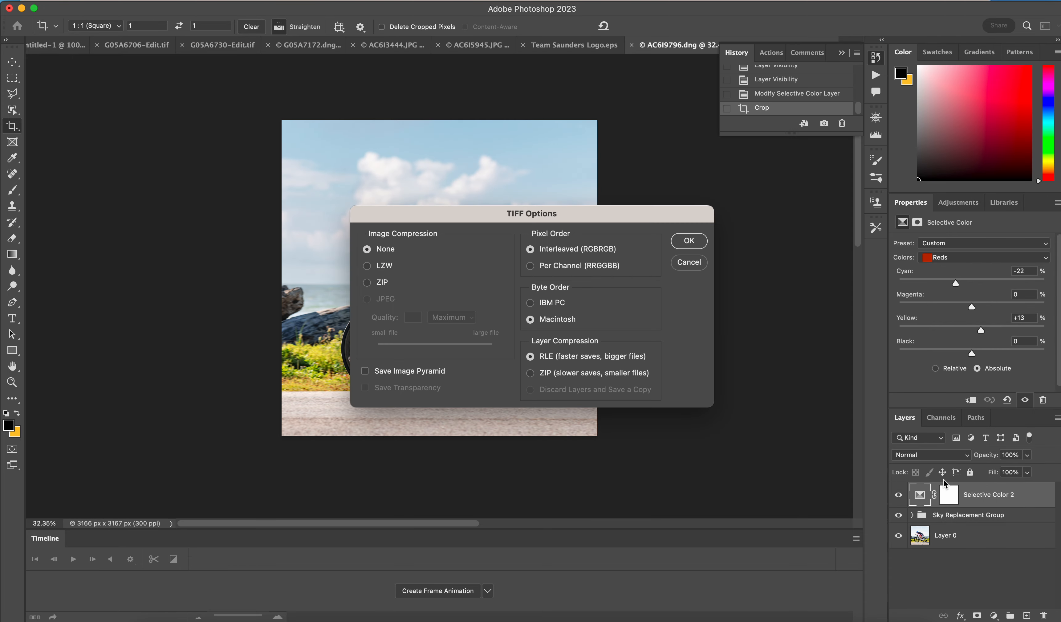
click(696, 247)
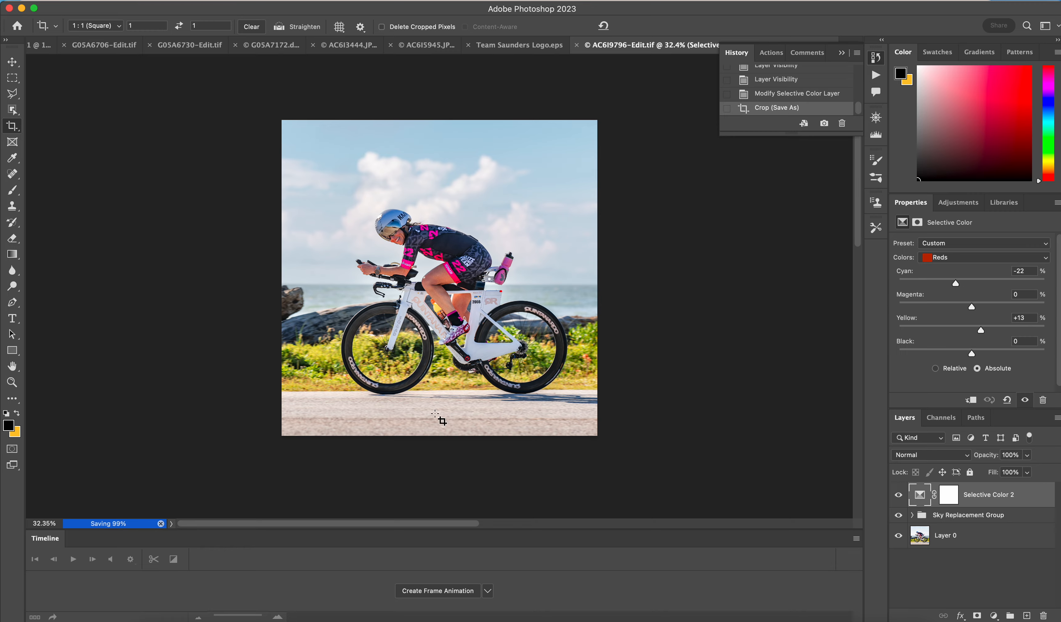
Switch to Lightroom Classic and view the edited TIFF, the AC6I9796.dng version and its Copy 1 in turn at full size
click(327, 618)
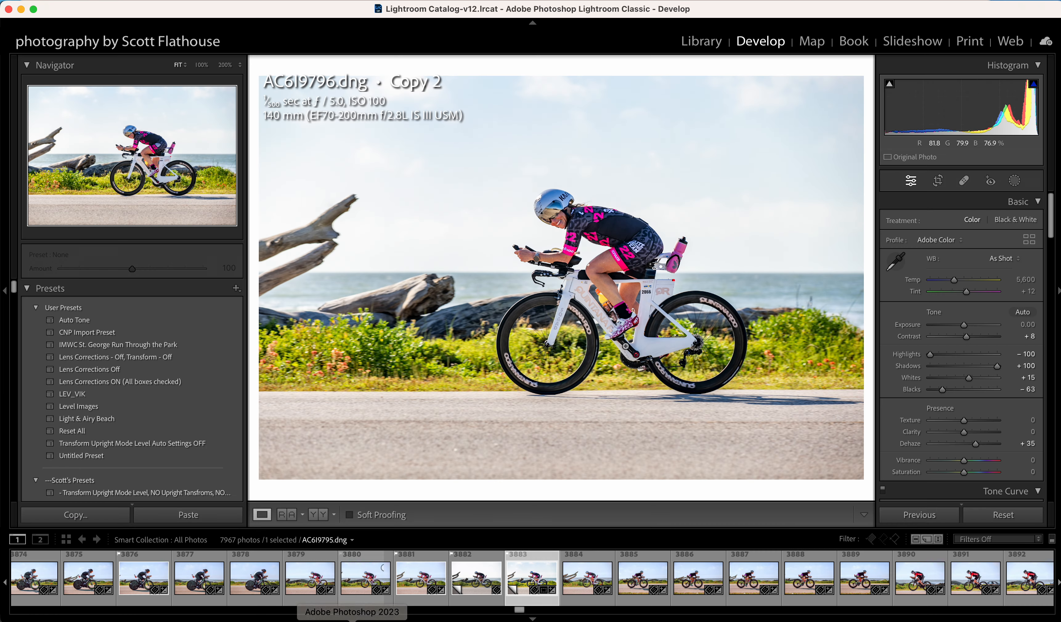
key(g)
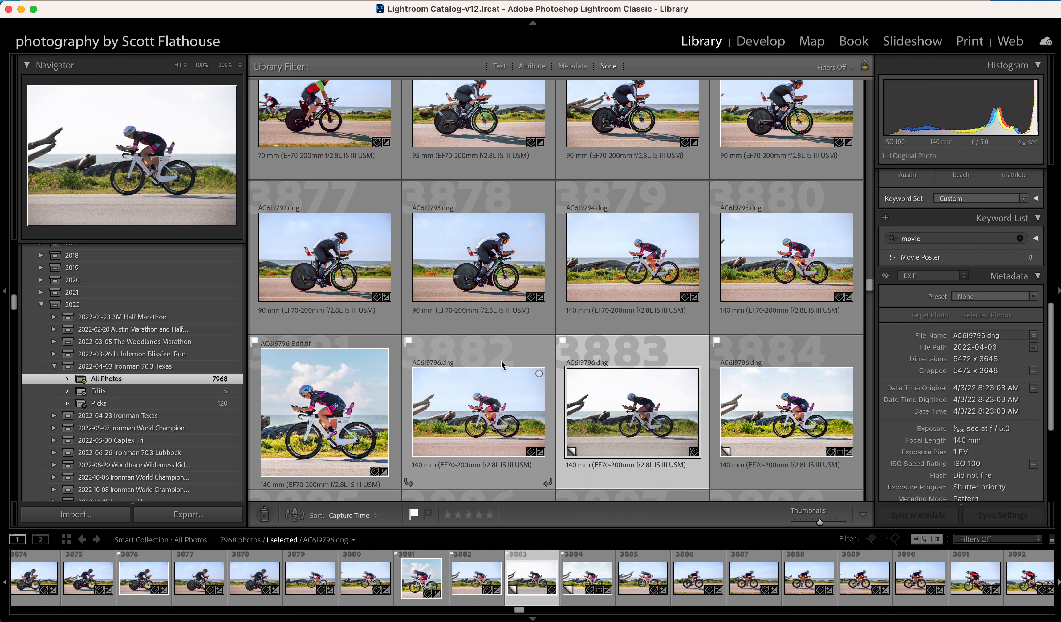
key(Right)
key(Right)
double_click(501, 360)
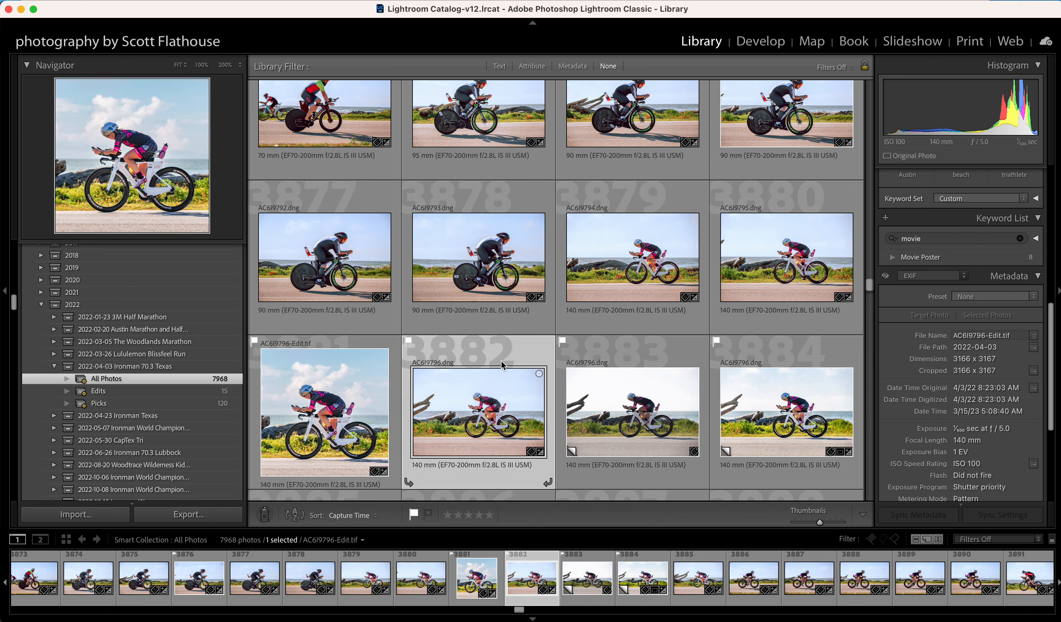
key(Left)
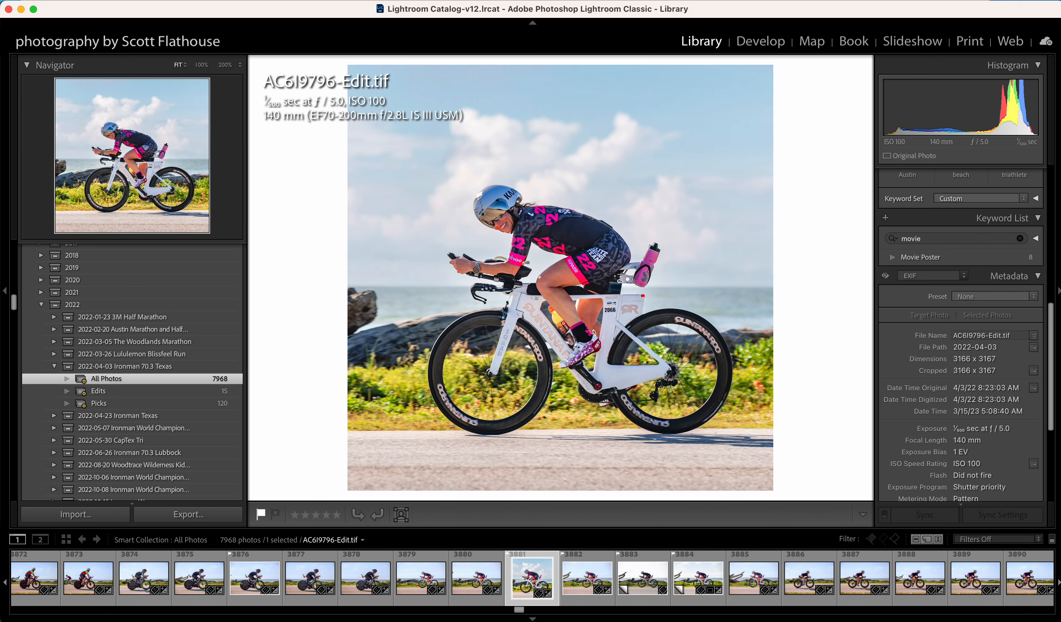
key(Right)
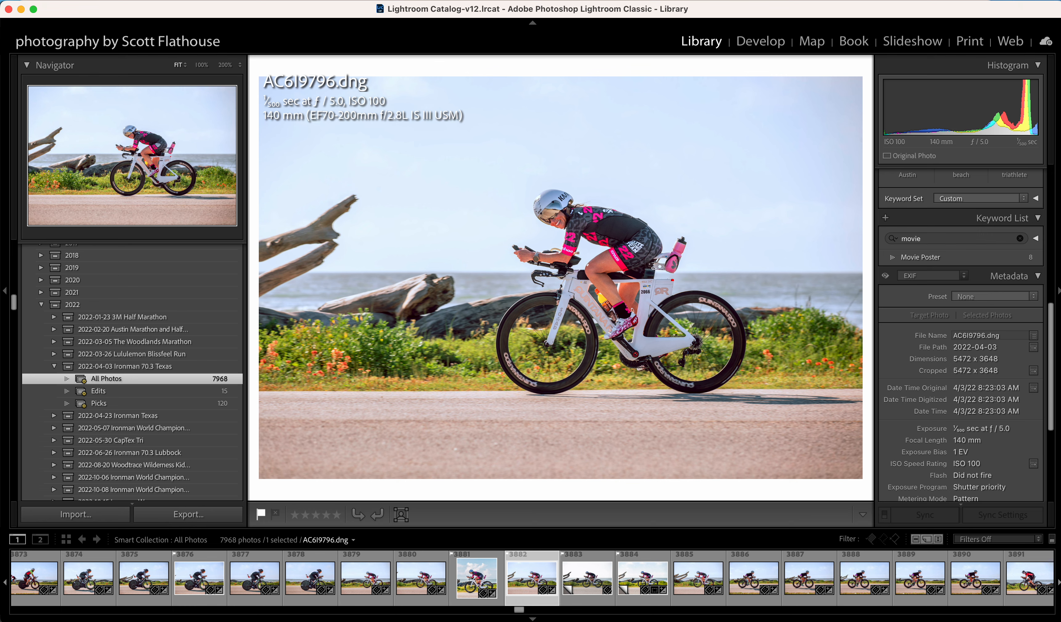
key(Right)
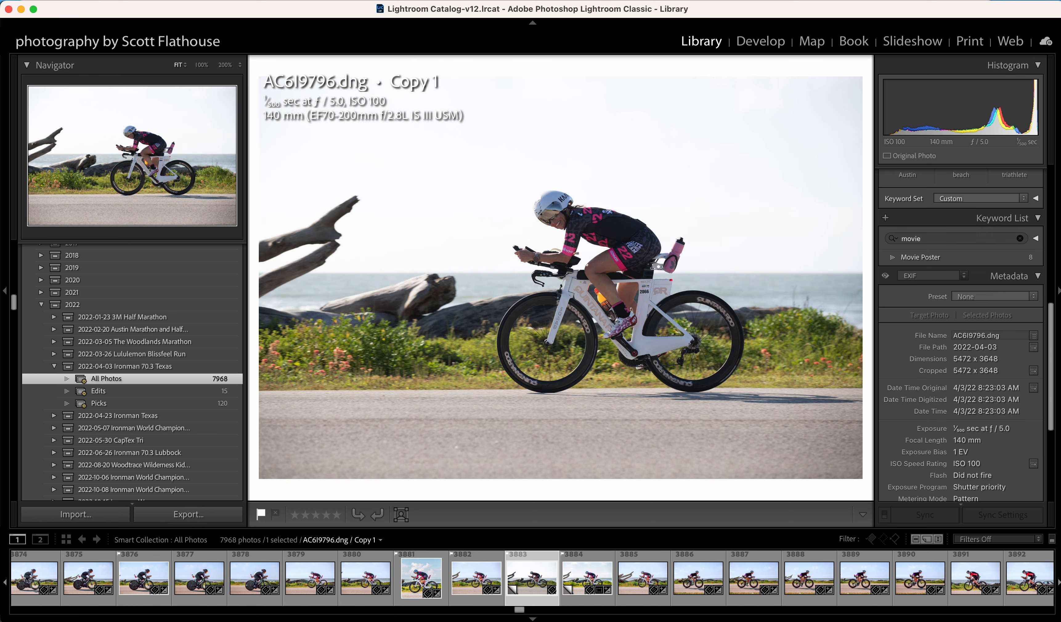
Compare AC6I9796-Edit.tif side by side with AC6I9796.dng, and open the edited TIFF at full size
key(c)
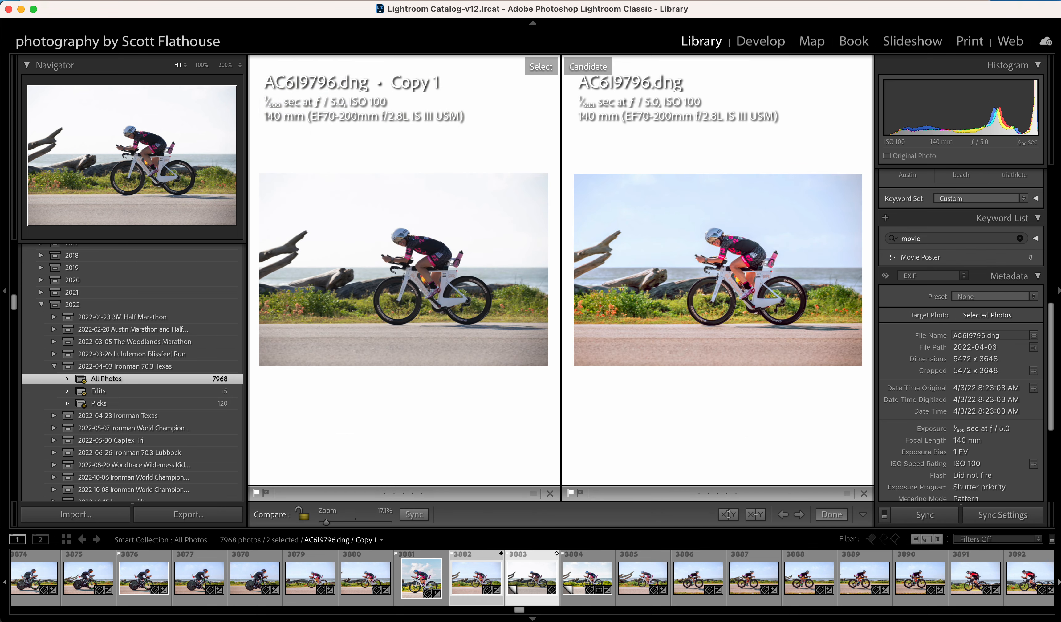
click(421, 576)
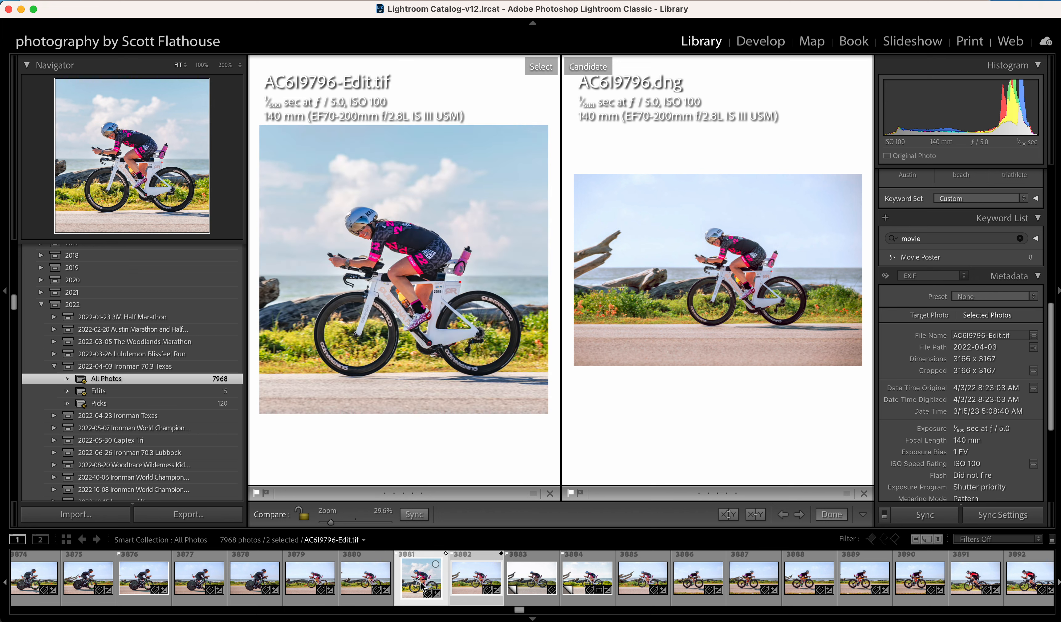
super+click(538, 581)
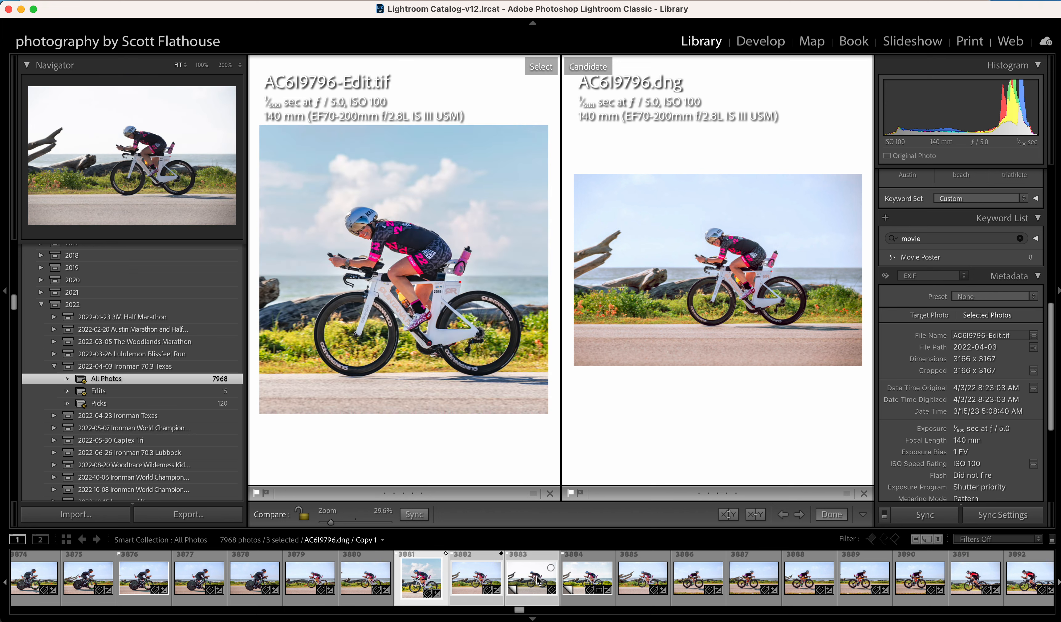
key(Down)
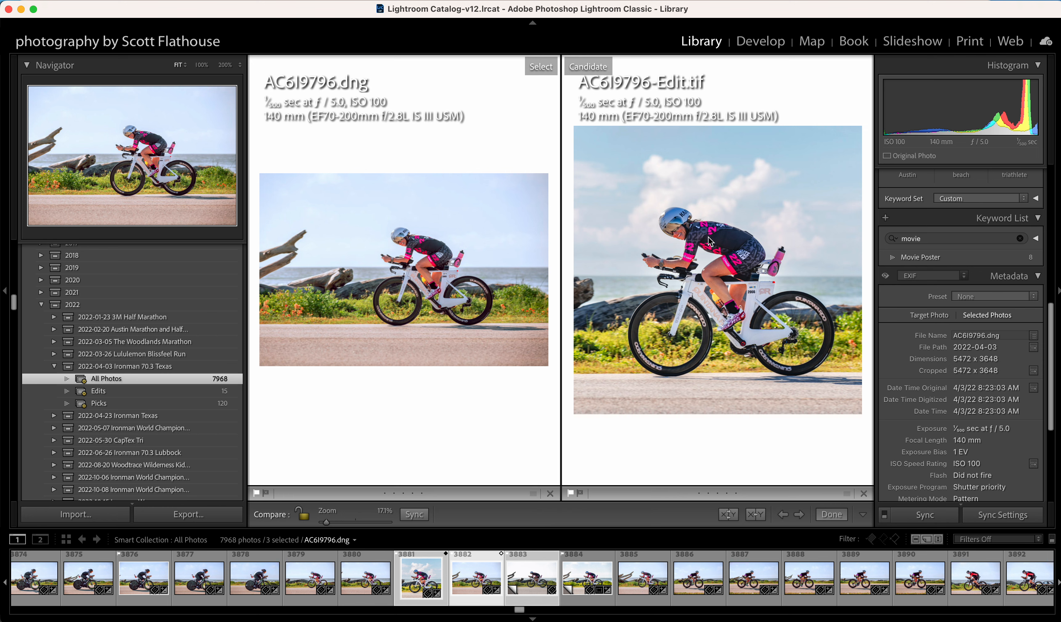
key(g)
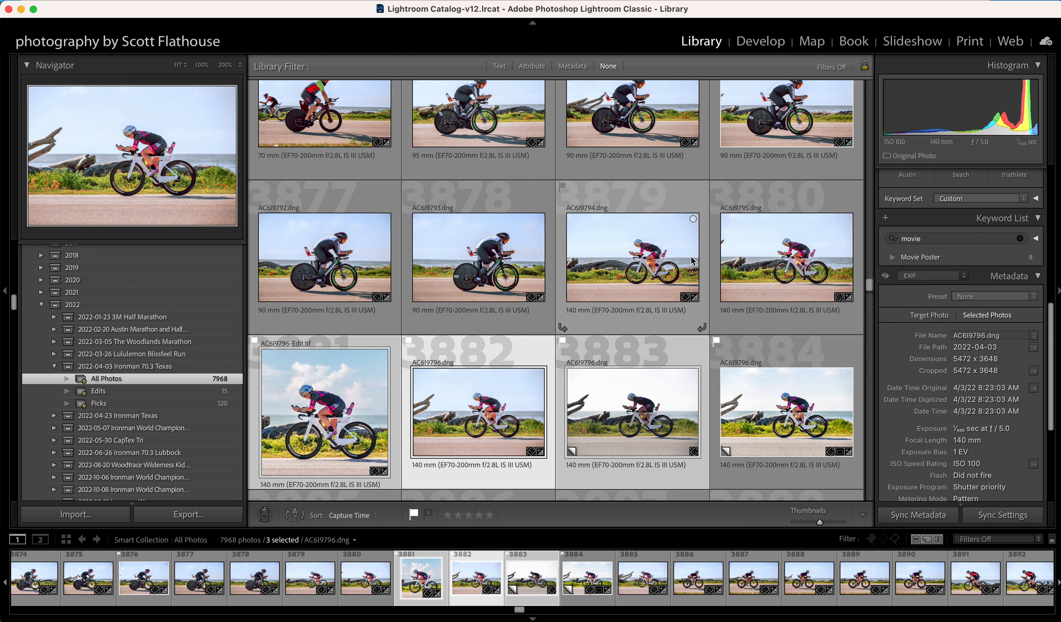
double_click(321, 422)
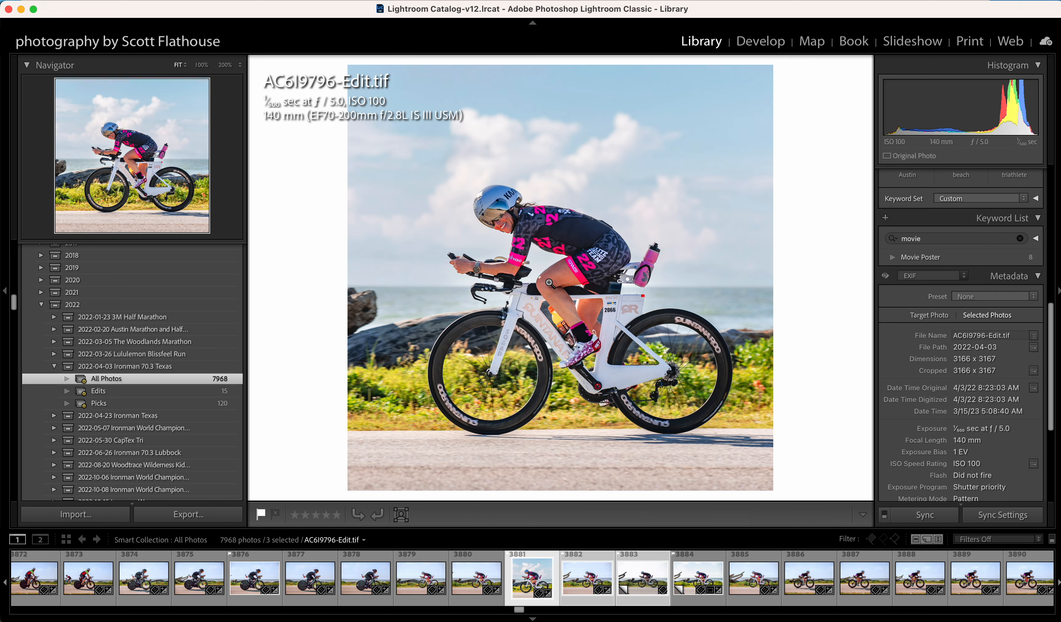